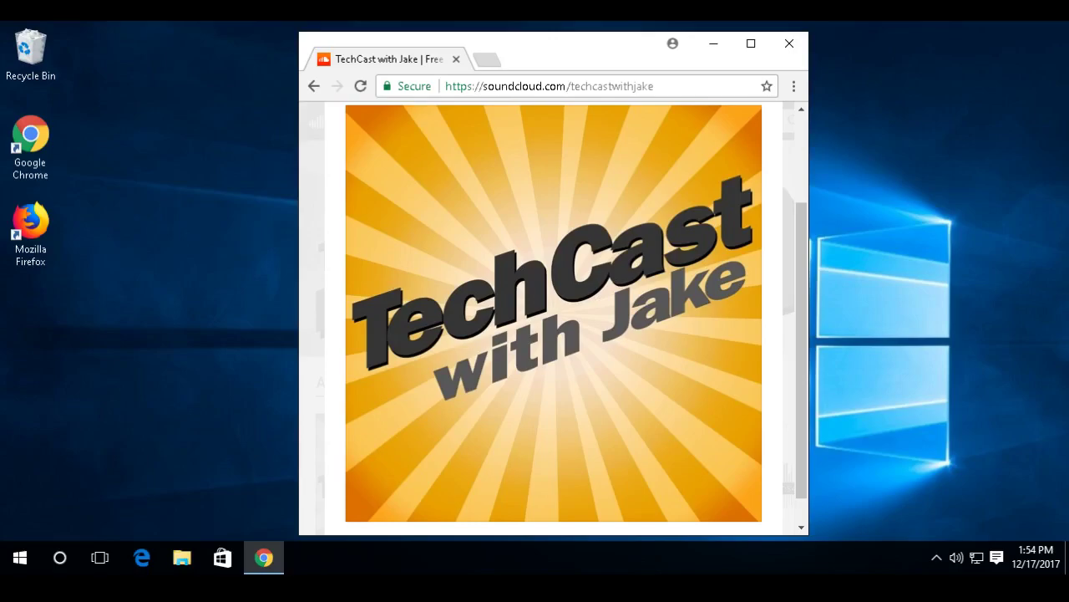
# Maximize the Chrome window on the TechCast with Jake page and select the address bar.
pyautogui.click(751, 43)
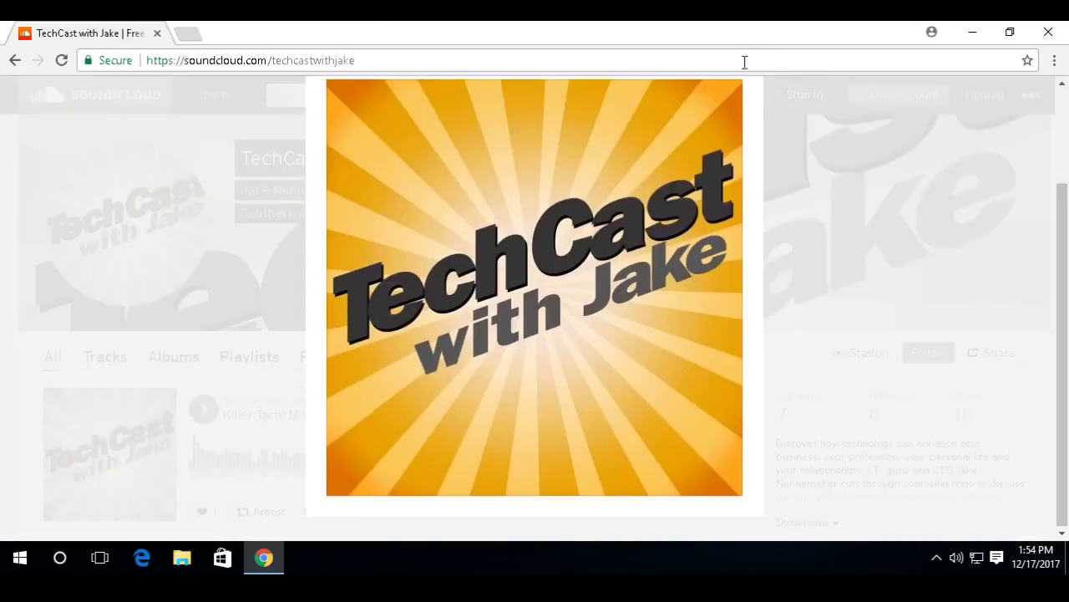
pyautogui.click(568, 60)
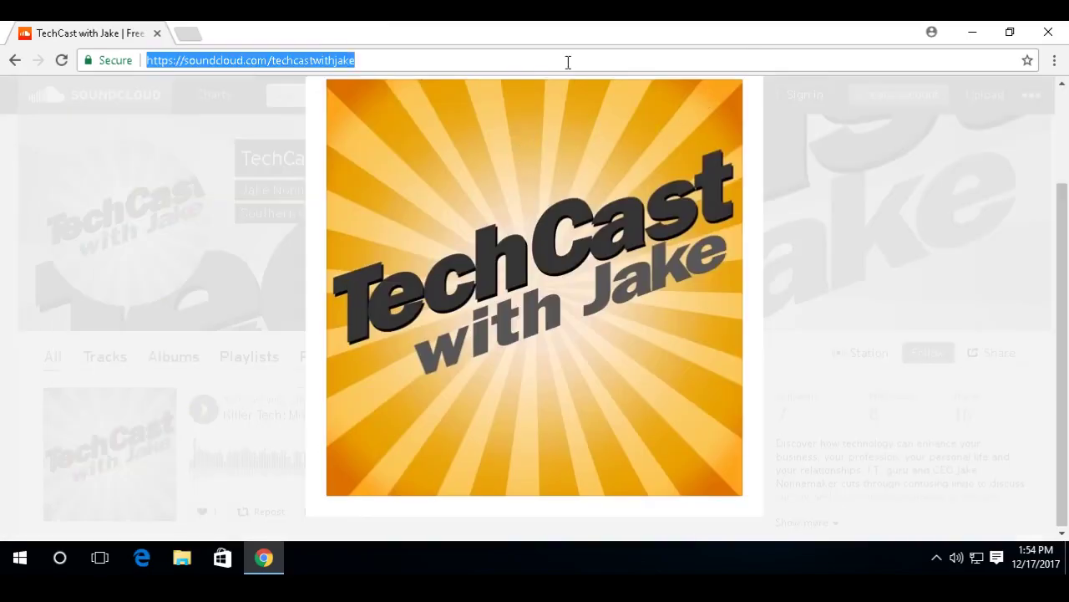
# Open Chrome's Extensions page from More tools and scroll to the bottom of the list.
pyautogui.click(1055, 61)
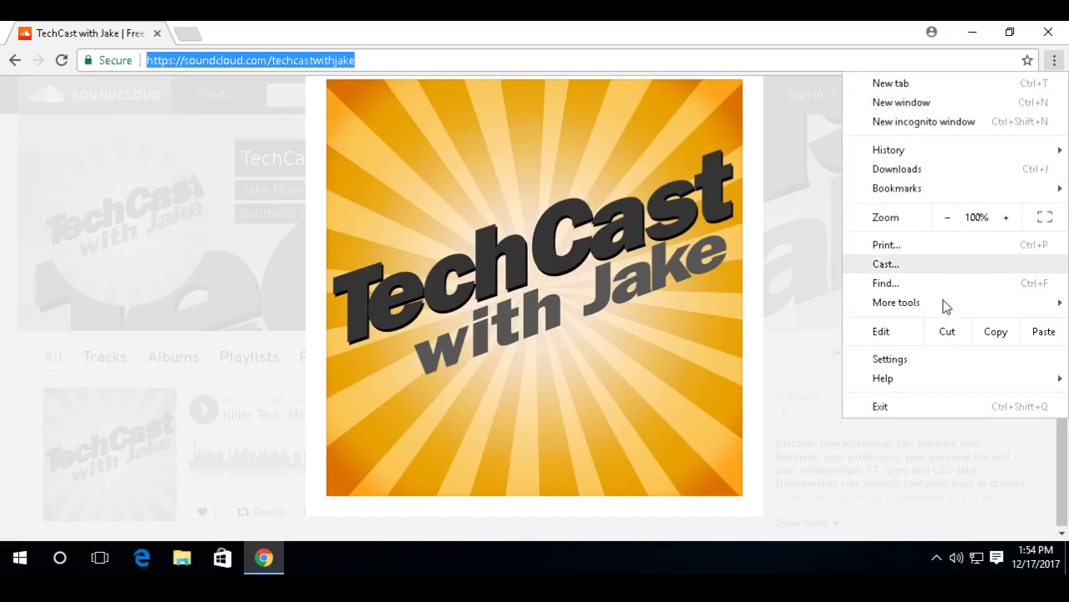
pyautogui.moveTo(943, 306)
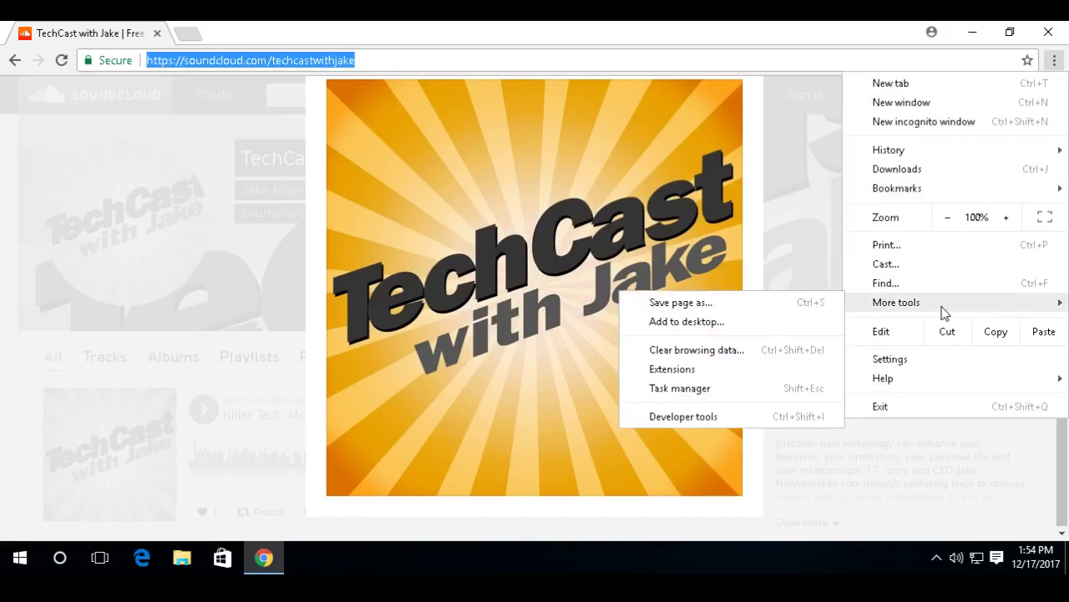
pyautogui.click(755, 373)
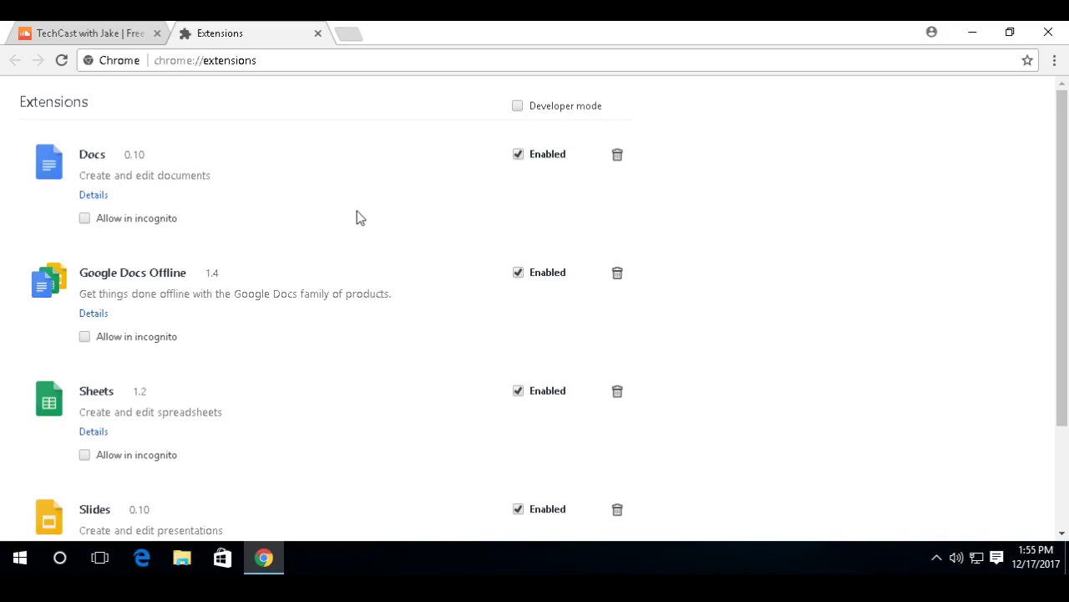
pyautogui.scroll(-1, 356, 217)
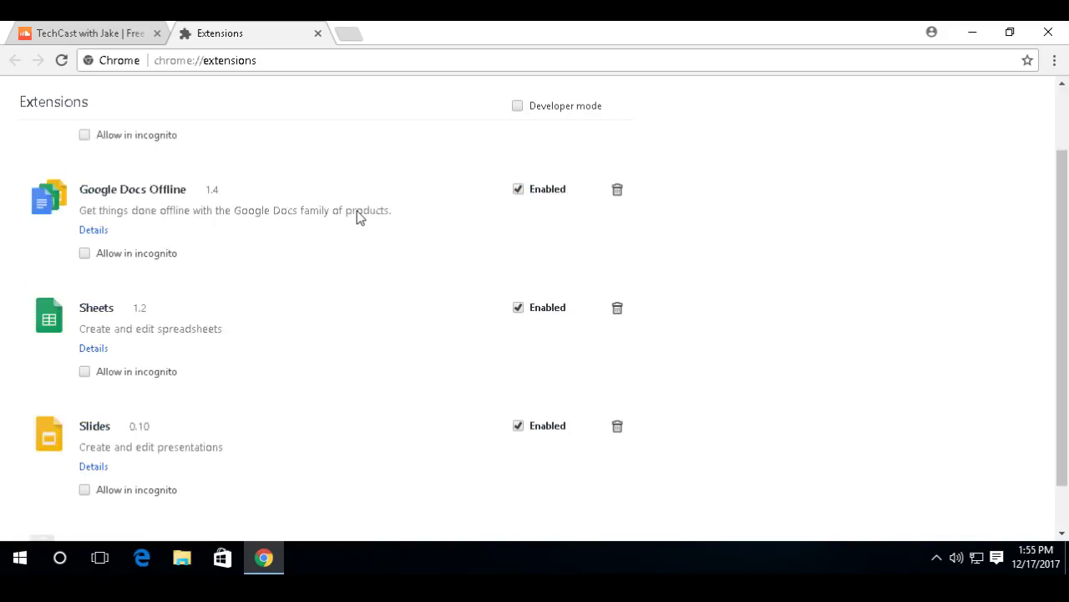
pyautogui.scroll(-1, 357, 215)
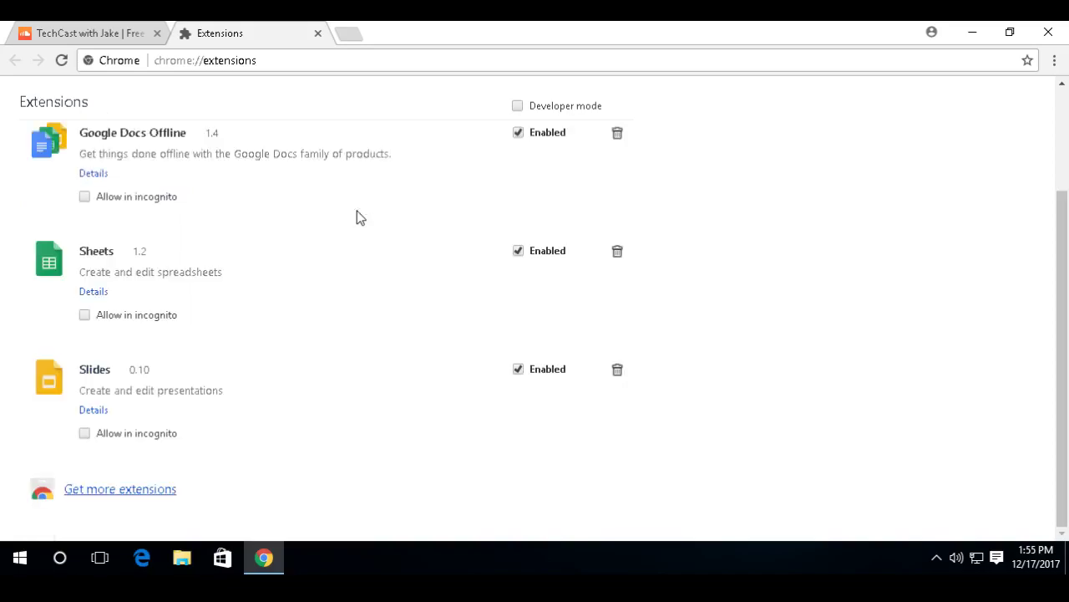
# Search the Chrome Web Store for 'privacy badger' and install the EFF extension.
pyautogui.click(162, 495)
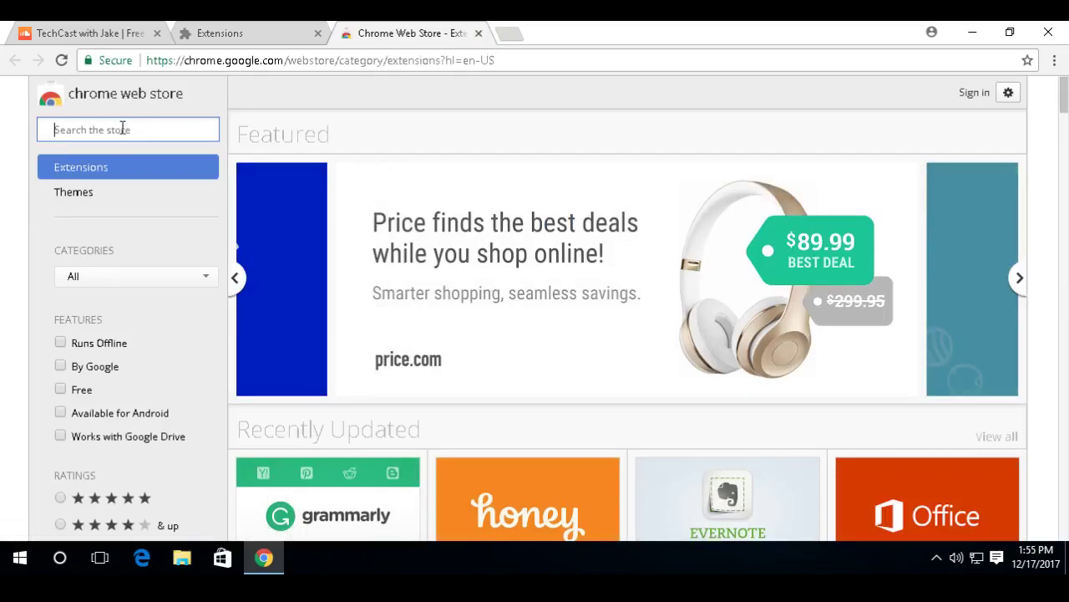
pyautogui.write('privacy ')
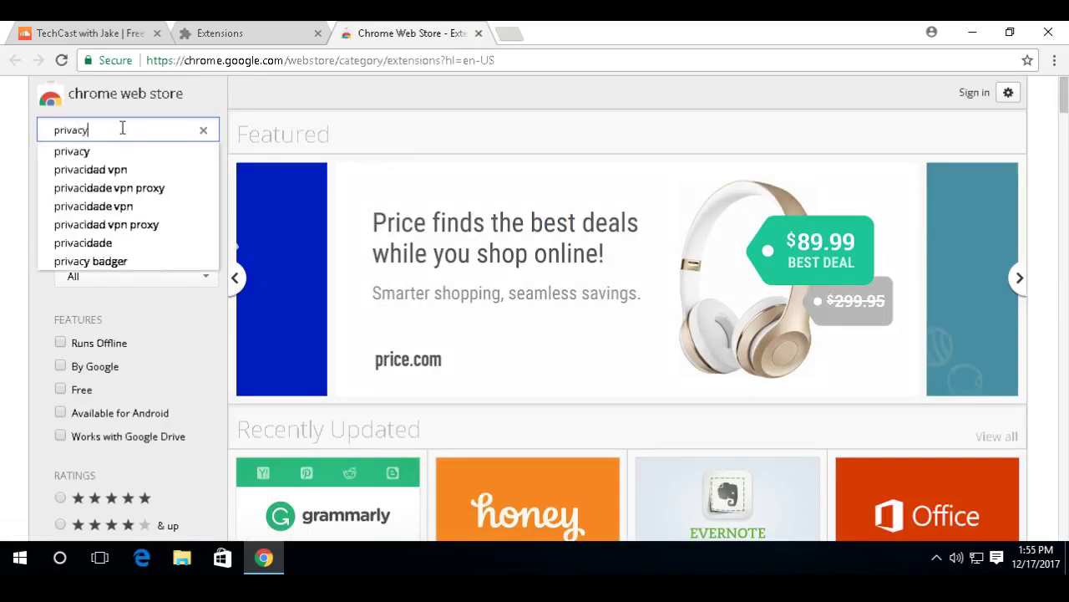
pyautogui.write('badger')
pyautogui.press('Return')
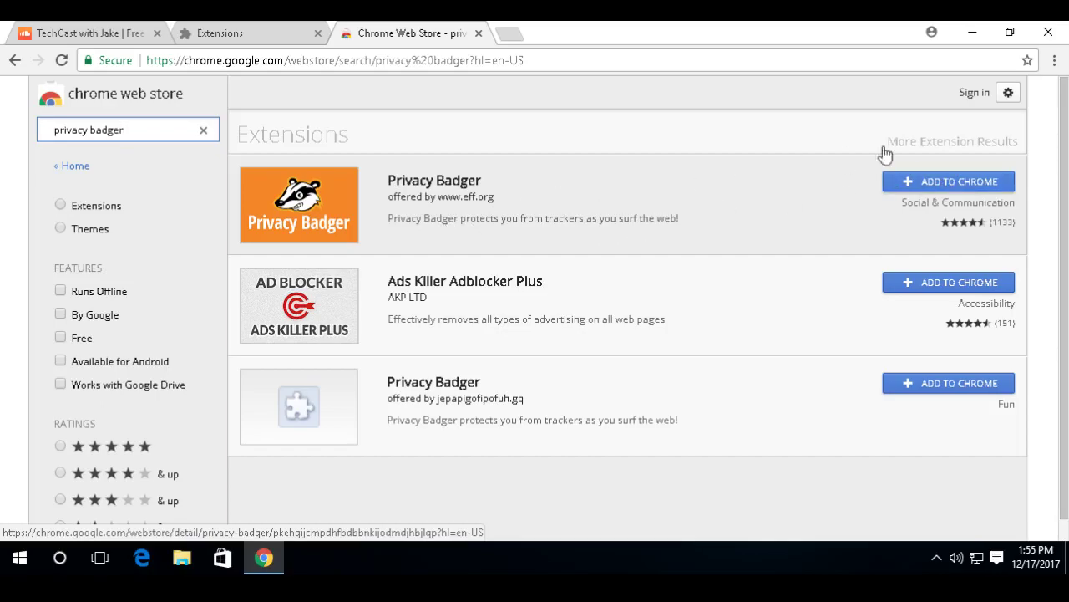
pyautogui.click(959, 188)
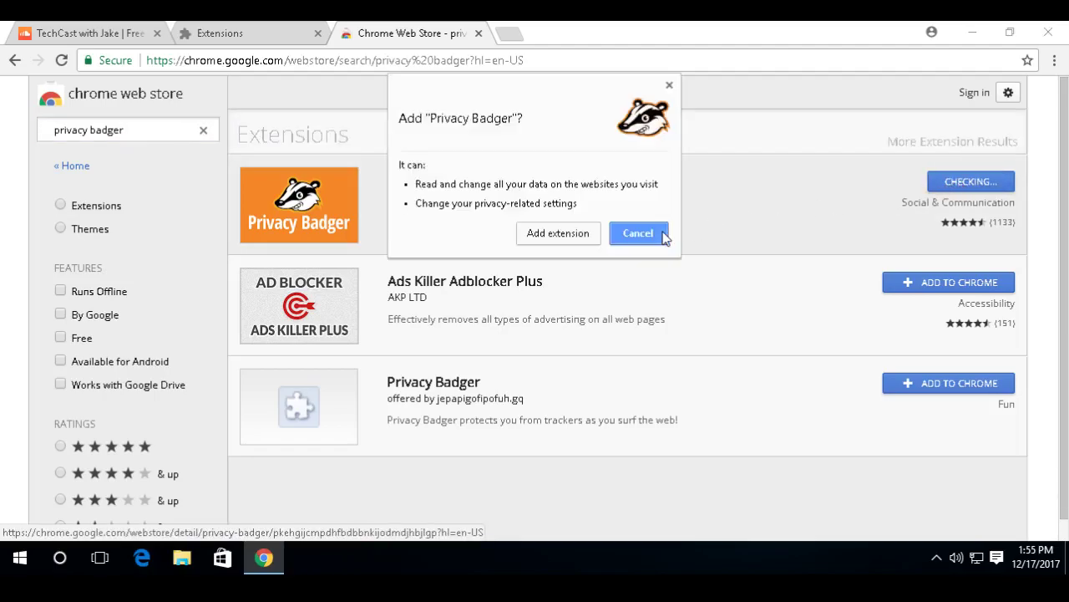
pyautogui.click(557, 236)
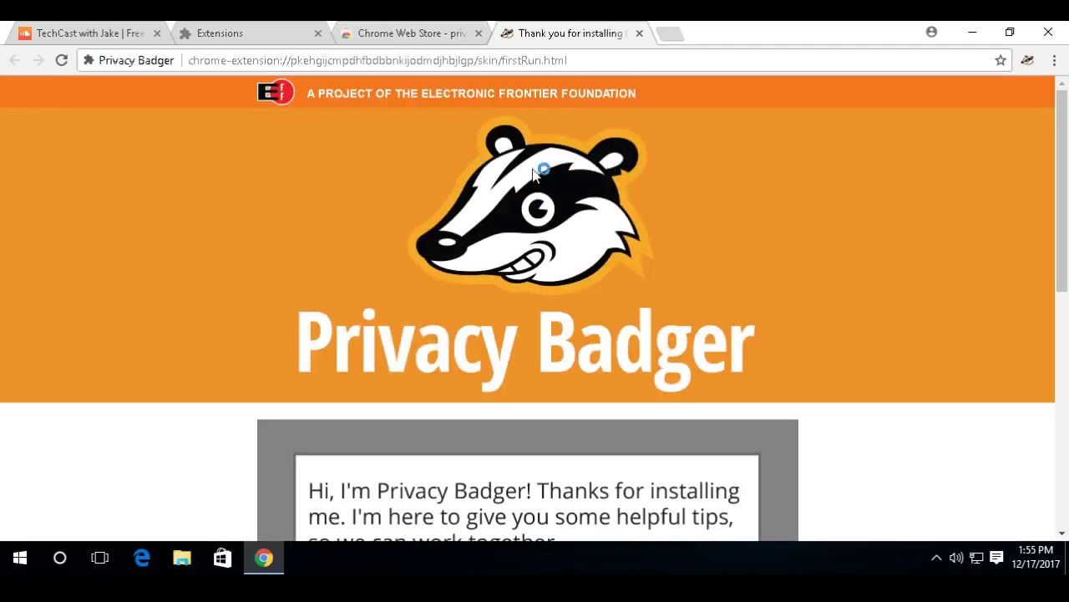
# Close the Privacy Badger welcome, Chrome Web Store and TechCast tabs, leaving only Extensions.
pyautogui.scroll(-2, 538, 337)
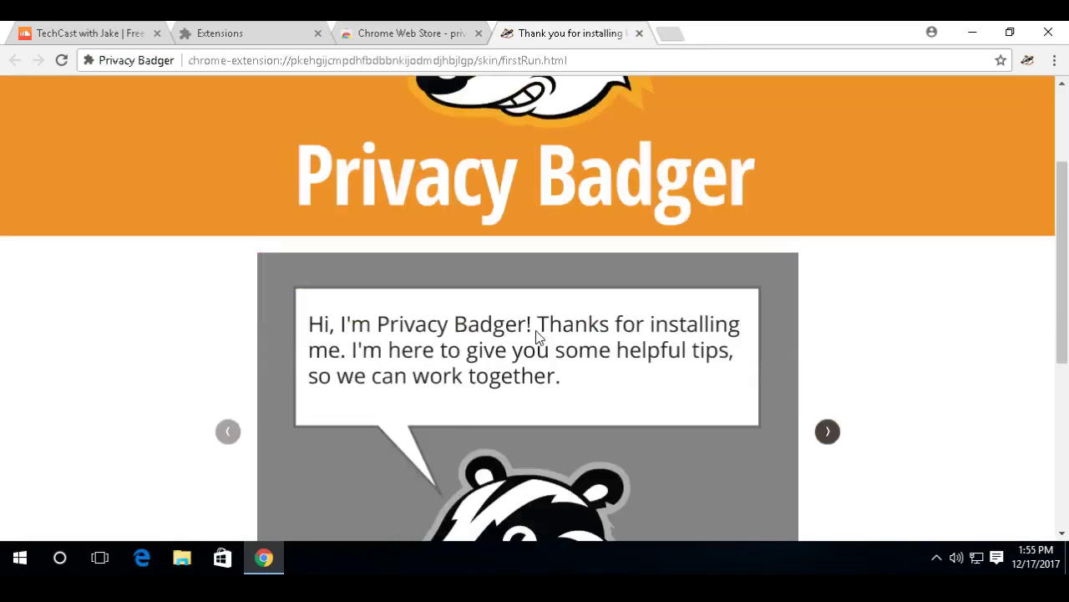
pyautogui.scroll(2, 537, 337)
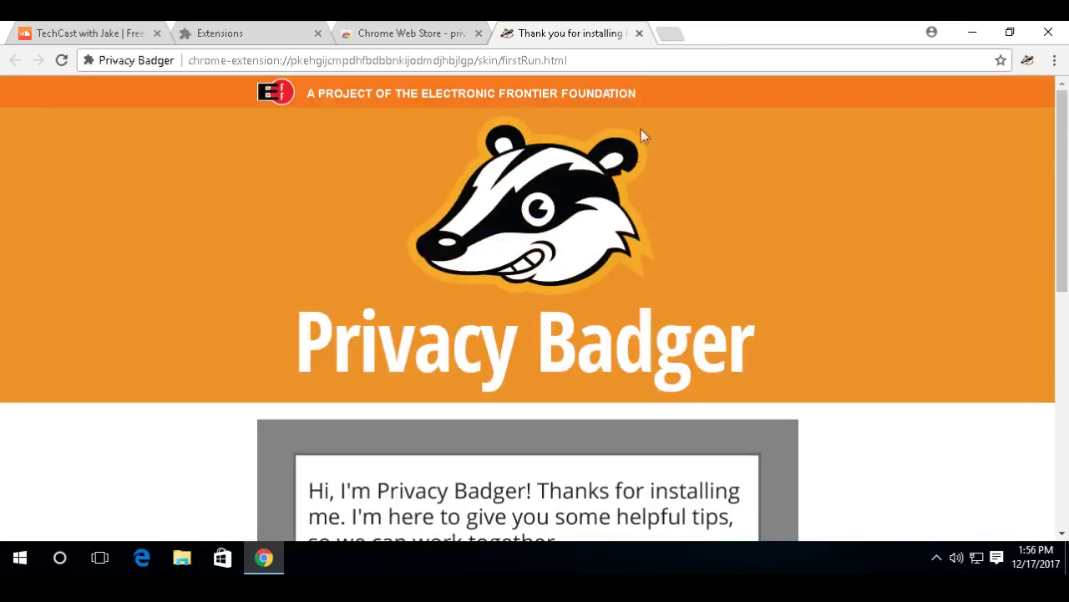
pyautogui.click(640, 35)
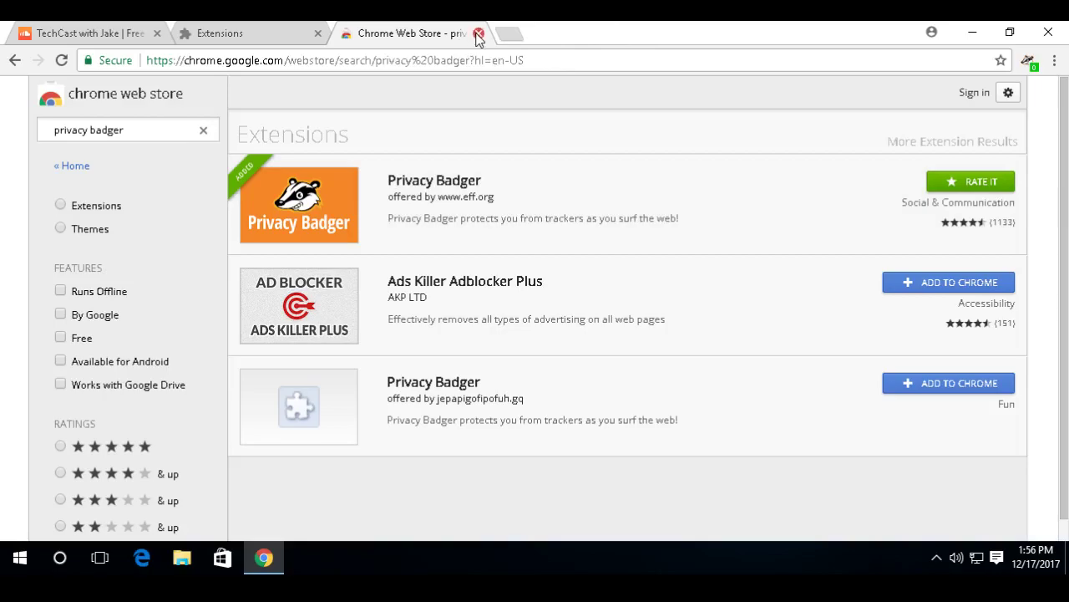
pyautogui.click(479, 35)
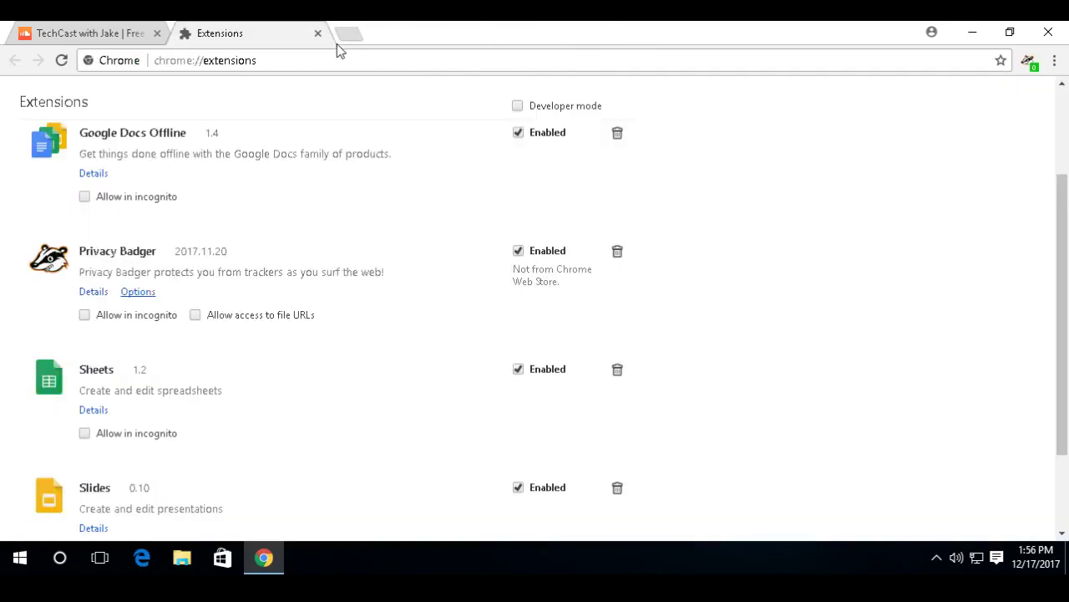
pyautogui.click(156, 33)
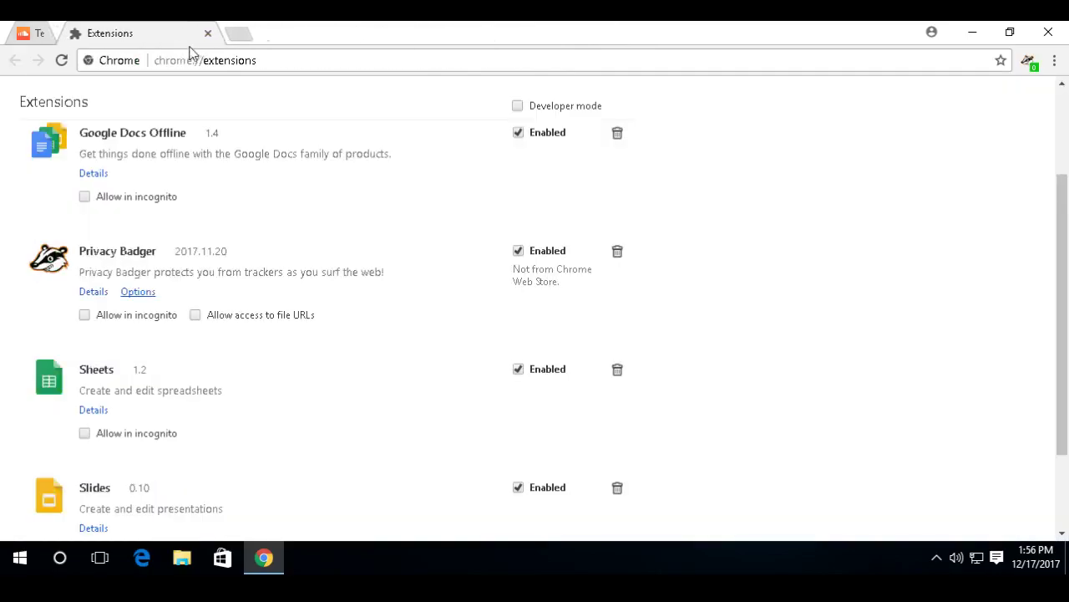
# Load ebay.com in the current tab.
pyautogui.click(272, 59)
pyautogui.write('ebay')
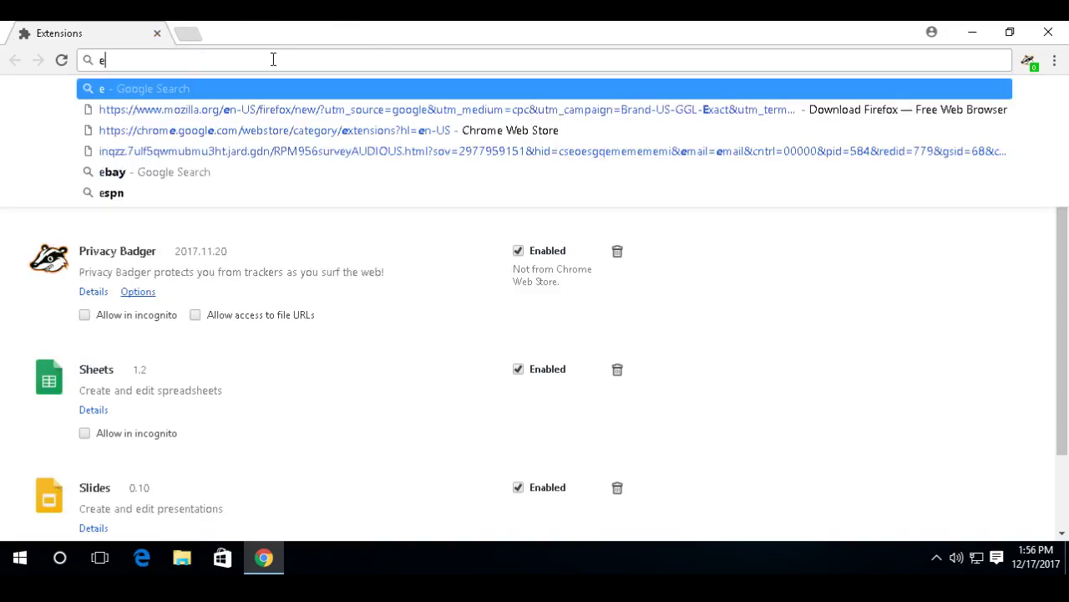
pyautogui.write('.com')
pyautogui.press('Return')
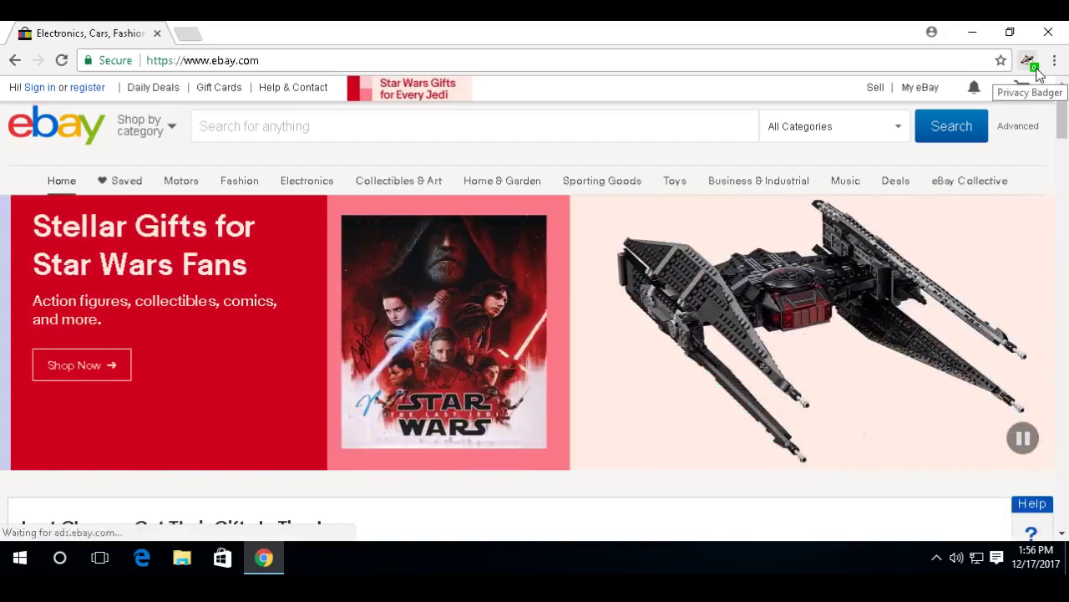
# Open the Privacy Badger panel, dismiss its tutorial, and scroll through the 25 detected trackers.
pyautogui.click(1030, 64)
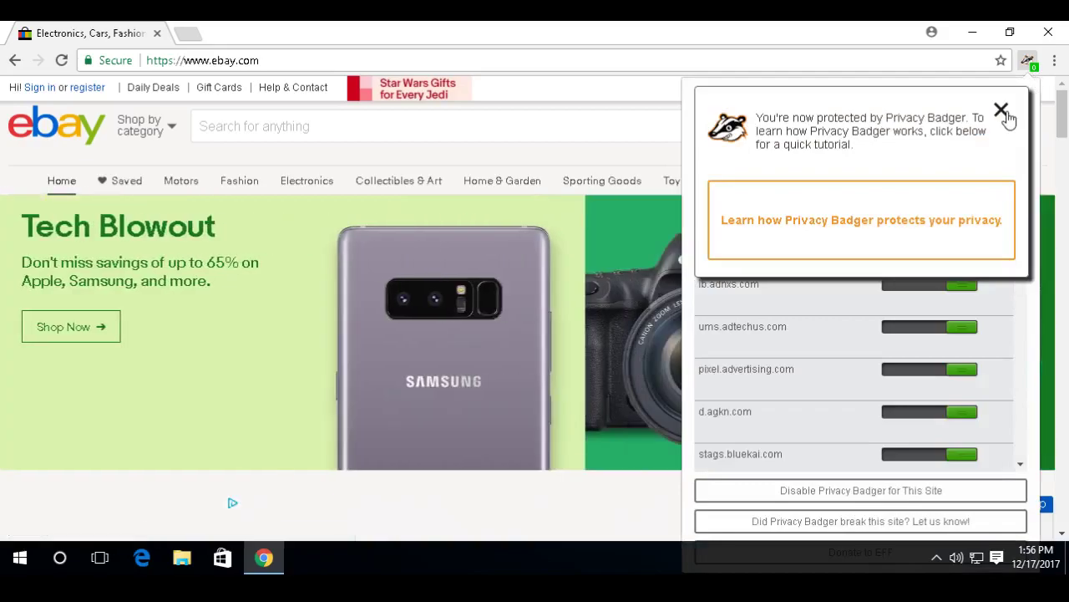
pyautogui.click(1006, 117)
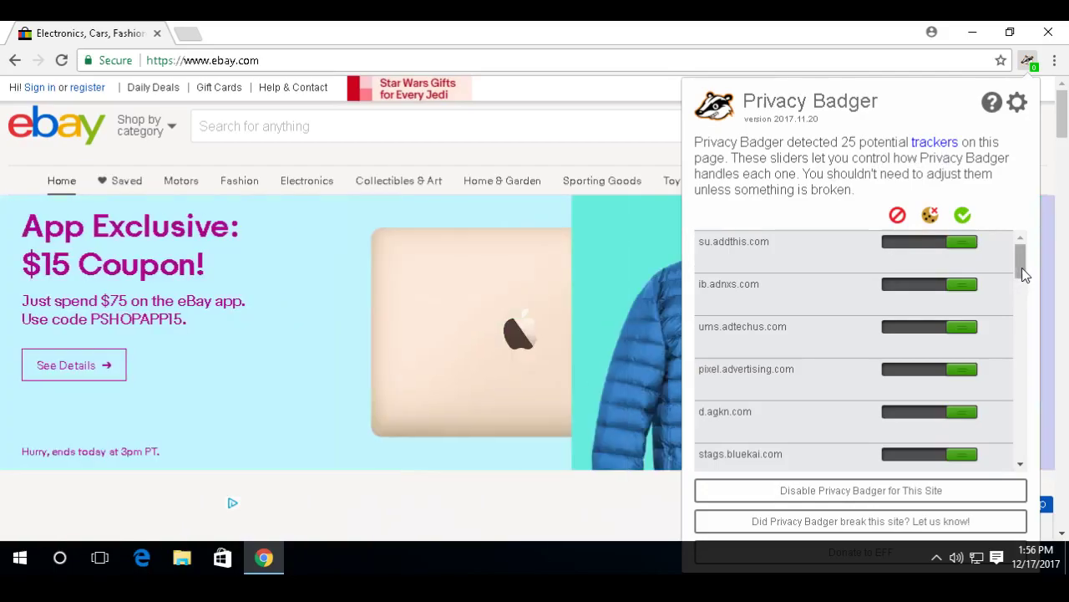
pyautogui.scroll(-4, 1022, 275)
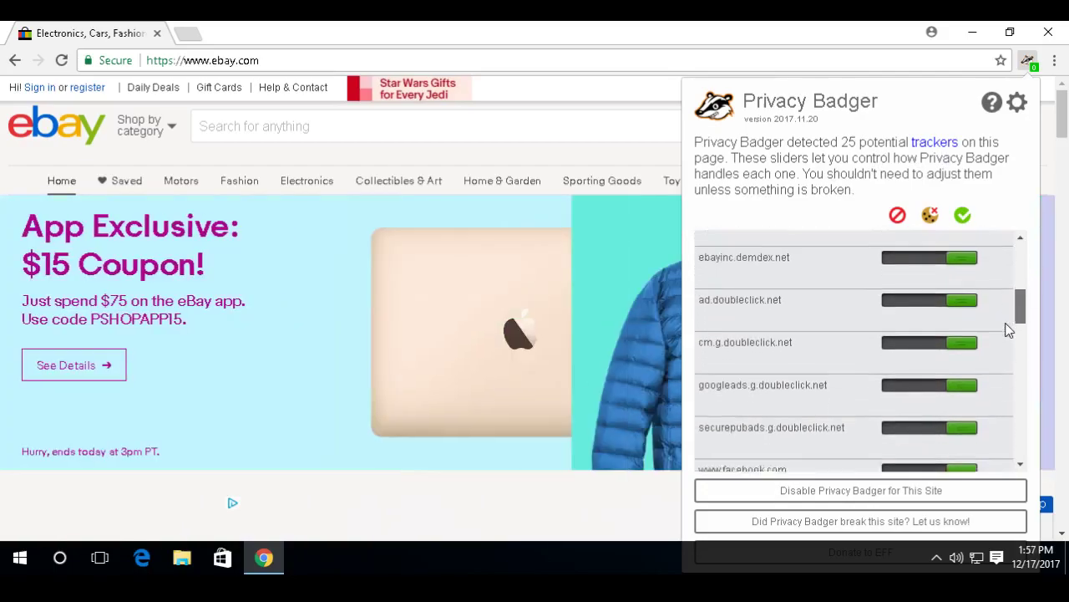
pyautogui.scroll(-3, 1010, 330)
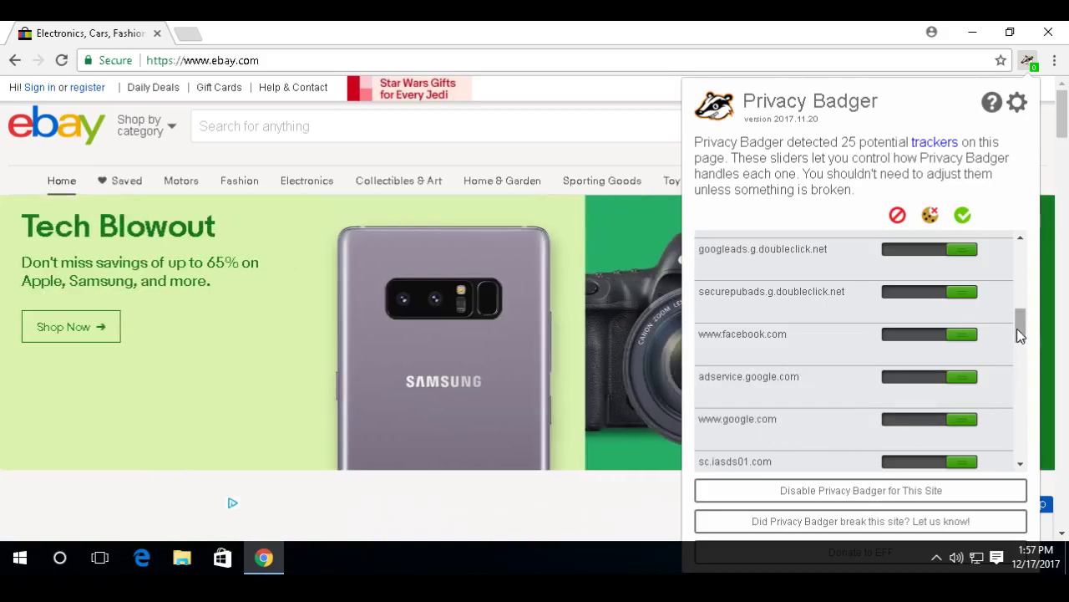
pyautogui.scroll(-2, 1020, 351)
pyautogui.scroll(-3, 1019, 368)
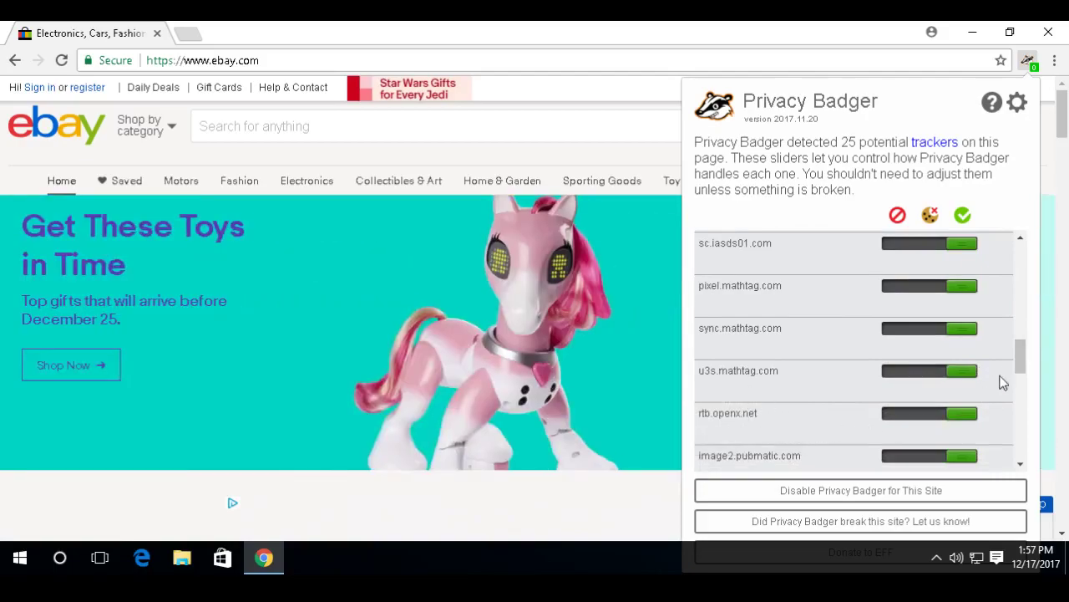
pyautogui.moveTo(1019, 358); pyautogui.dragTo(1020, 450)
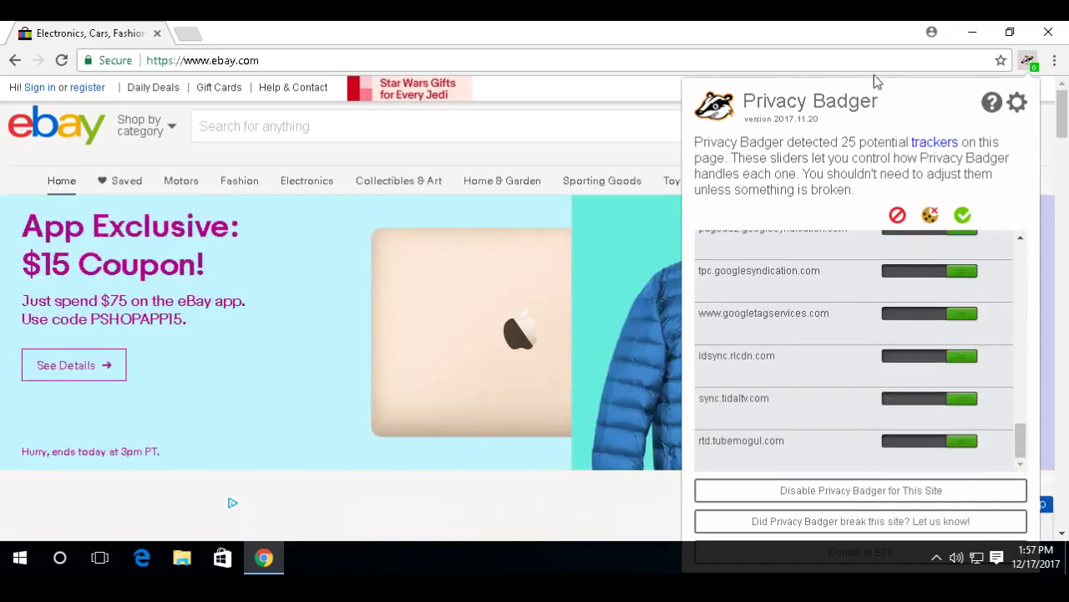
# Close the Privacy Badger panel and load the Amazon home page.
pyautogui.click(866, 54)
pyautogui.click(866, 54)
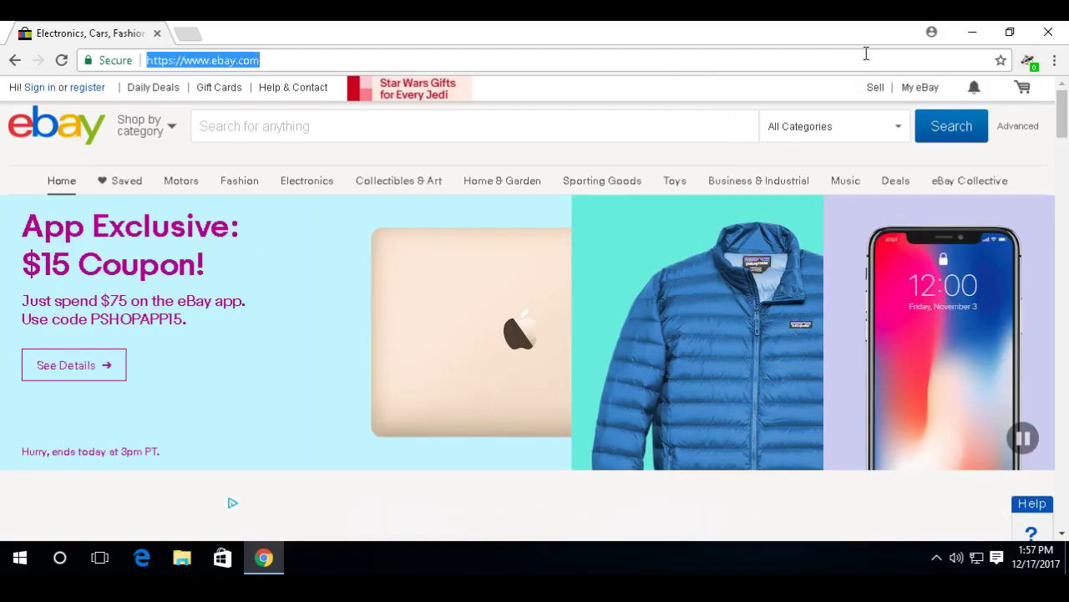
pyautogui.write('www.')
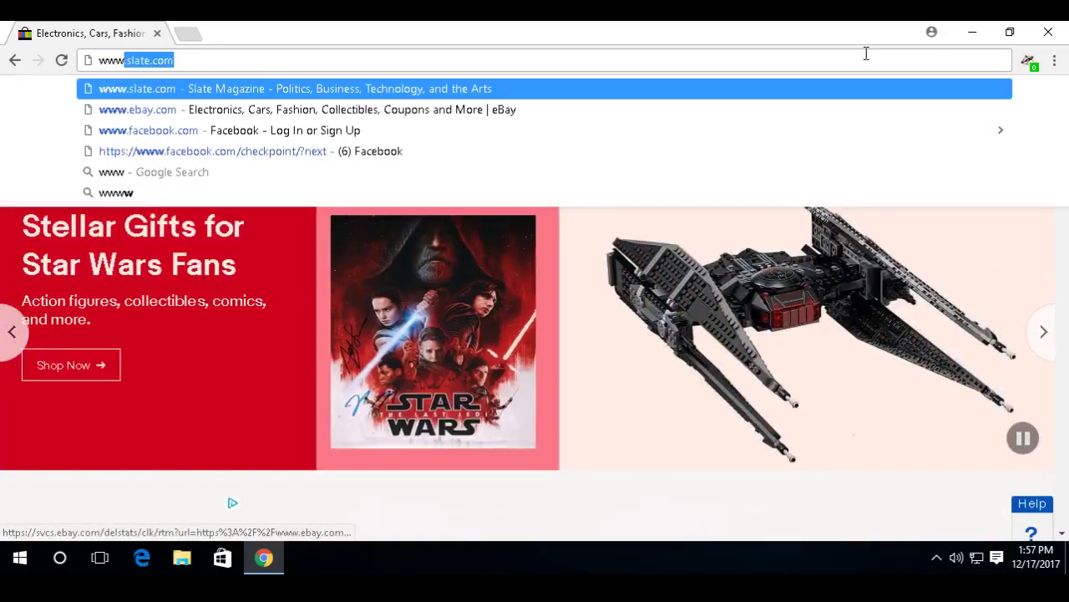
pyautogui.write('mo')
pyautogui.press('BackSpace')
pyautogui.press('BackSpace')
pyautogui.write('ama')
pyautogui.press('Return')
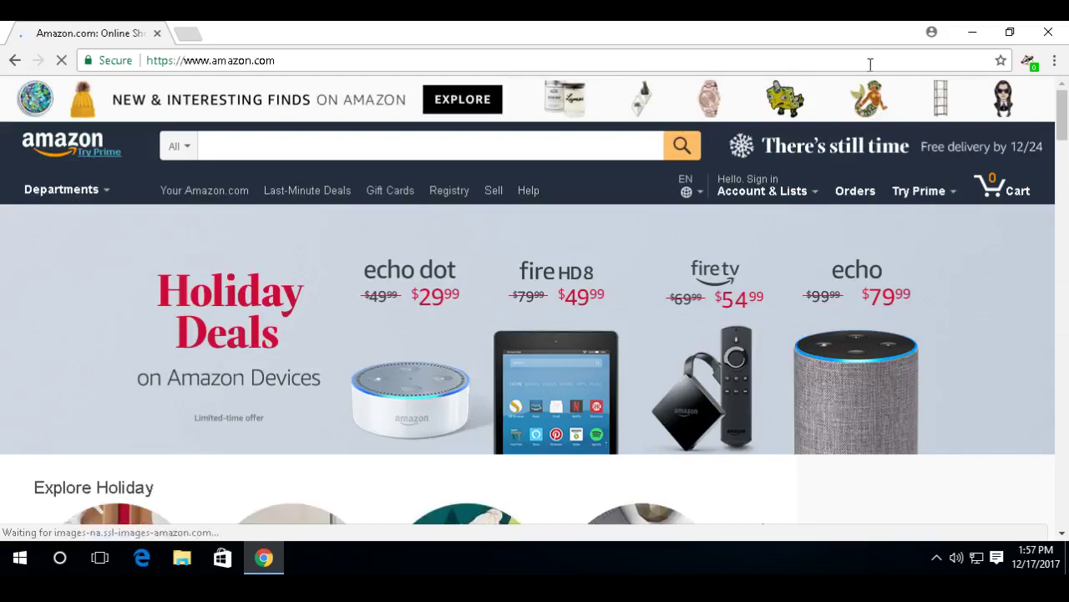
# Go to ford.com in the same tab.
pyautogui.click(868, 64)
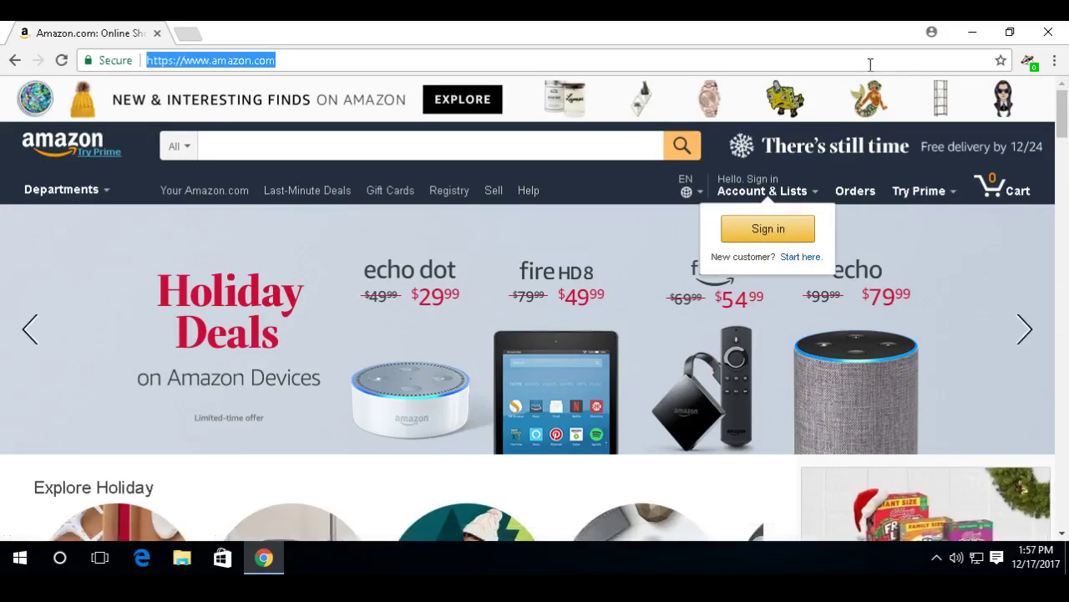
pyautogui.write('ford.com')
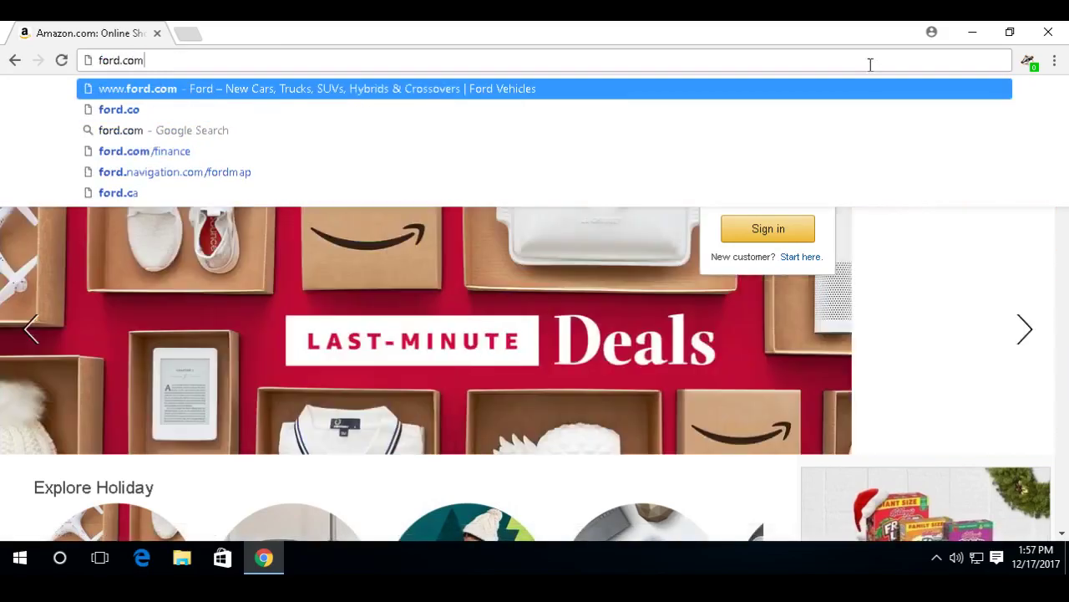
pyautogui.press('Return')
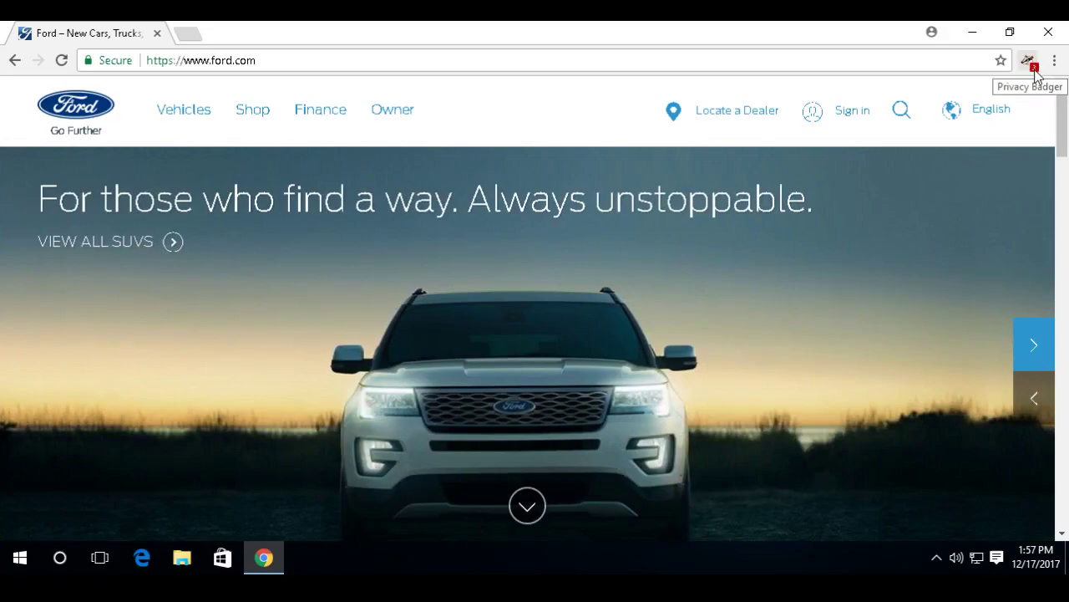
pyautogui.click(1030, 63)
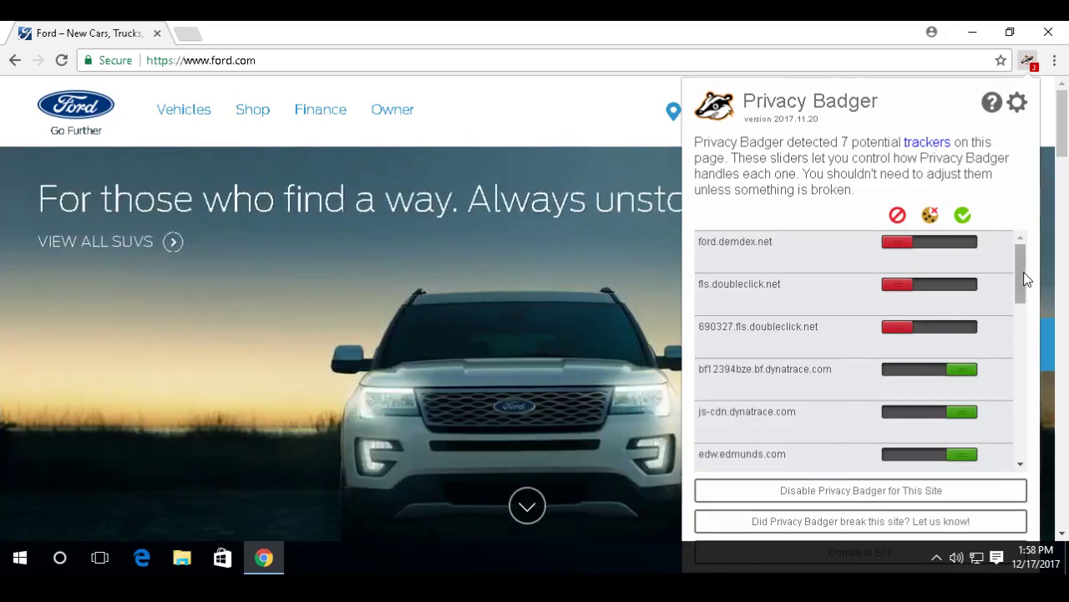
pyautogui.moveTo(1020, 279)
pyautogui.mouseDown()
pyautogui.moveTo(1017, 310)
pyautogui.moveTo(1019, 297)
pyautogui.mouseUp()
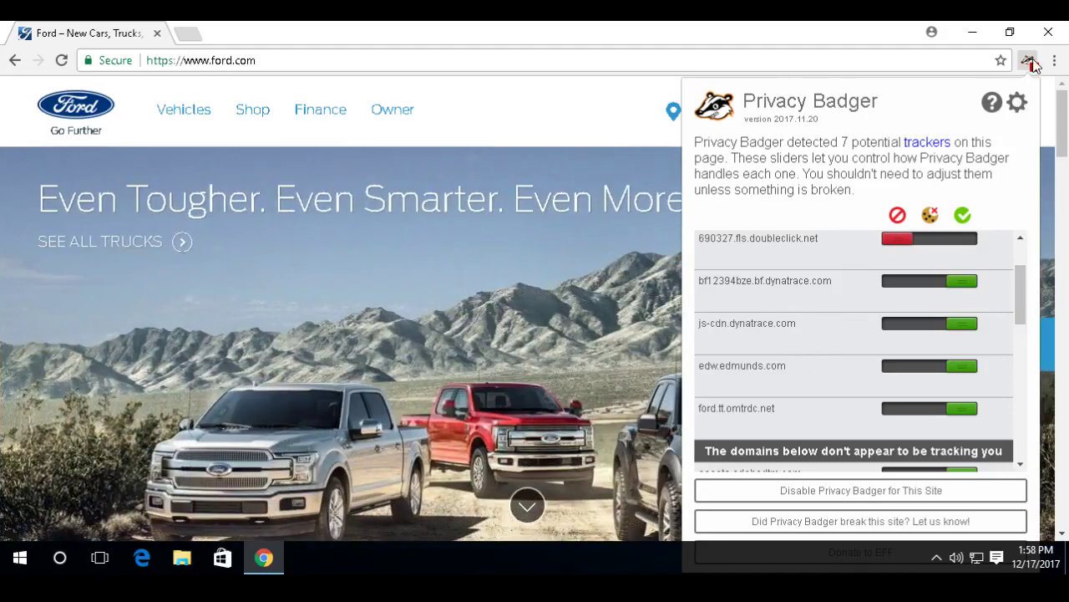
pyautogui.click(1030, 62)
pyautogui.click(1028, 62)
pyautogui.click(897, 64)
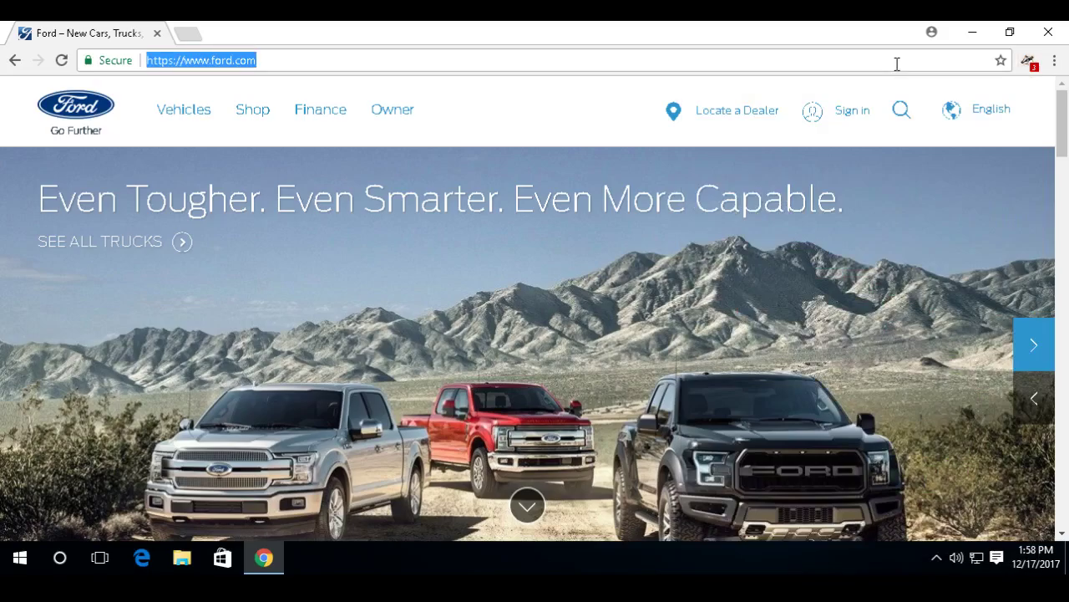
# Load ebay.com and open Privacy Badger's list of its 22 trackers.
pyautogui.write('ebay.c')
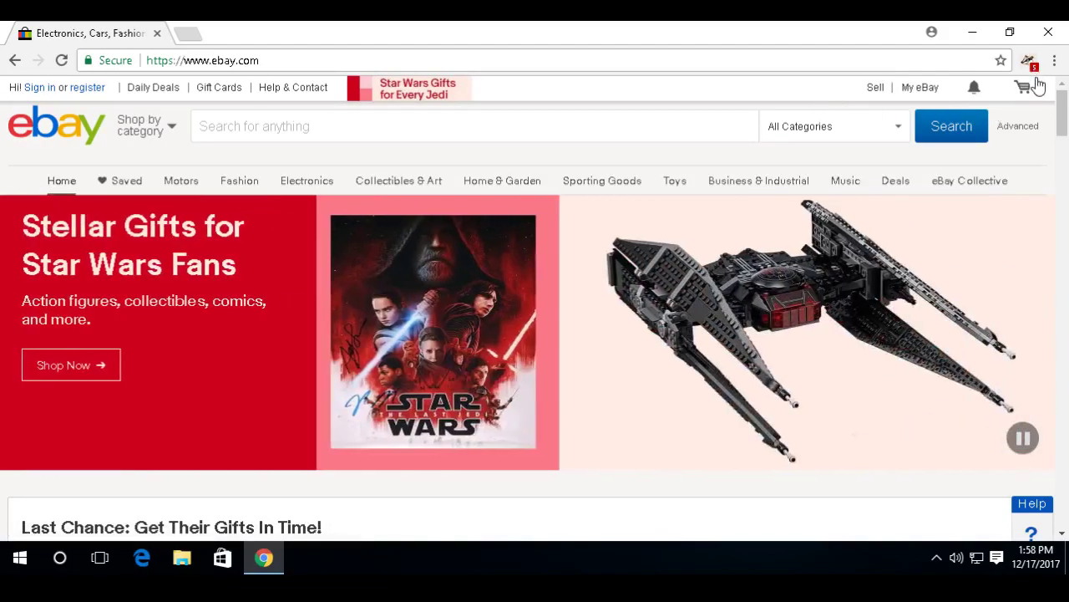
pyautogui.click(1029, 61)
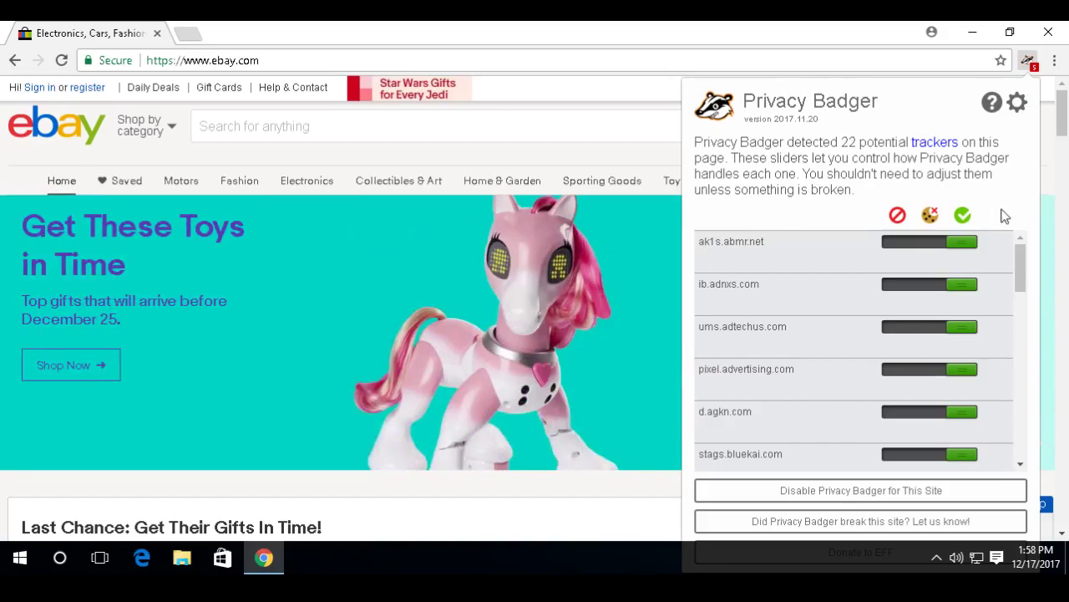
pyautogui.moveTo(1019, 280); pyautogui.dragTo(1019, 324)
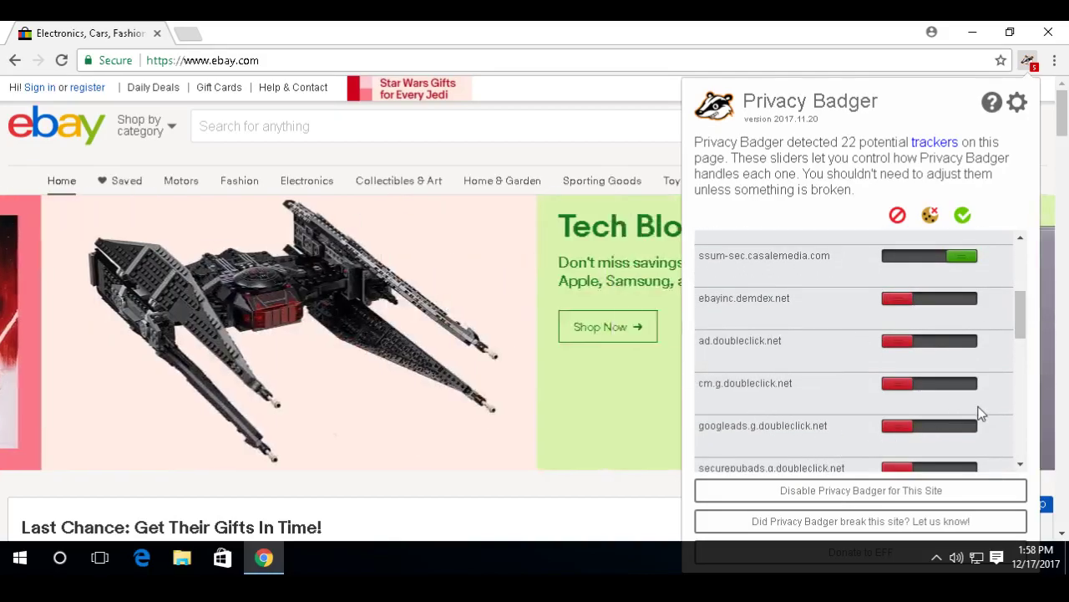
pyautogui.scroll(-1, 982, 414)
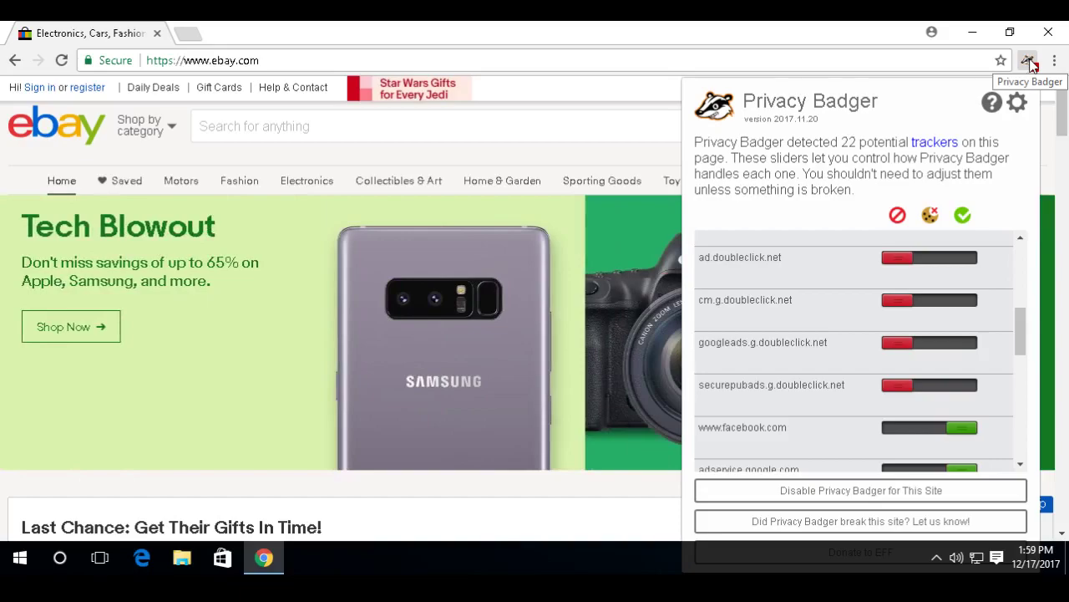
# Recheck the eBay tracker report showing blocked doubleclick domains, then close it and open Chrome's menu.
pyautogui.click(1029, 62)
pyautogui.click(1028, 60)
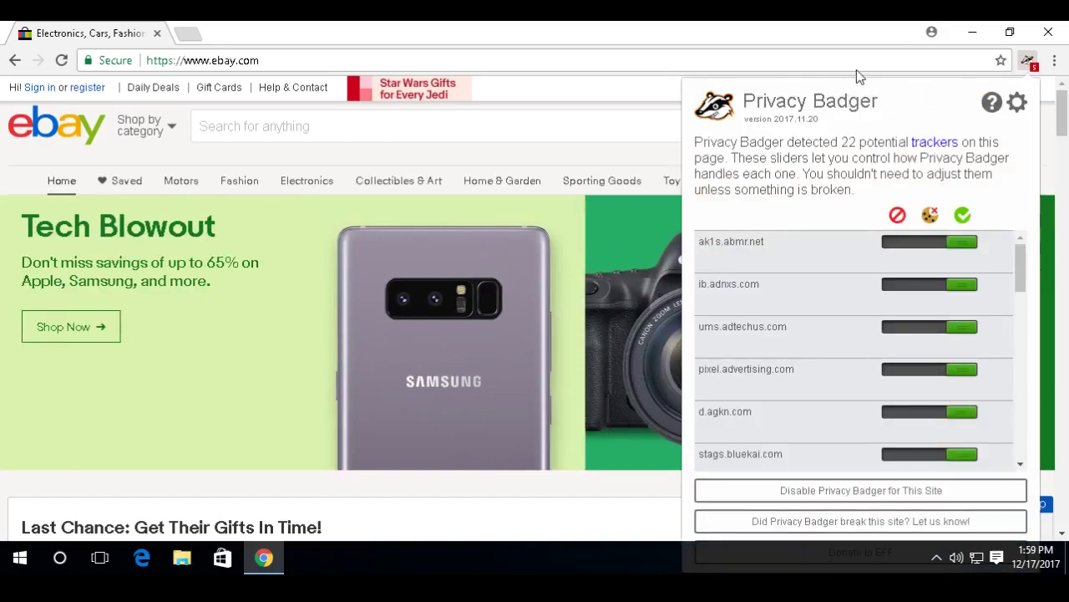
pyautogui.click(1030, 61)
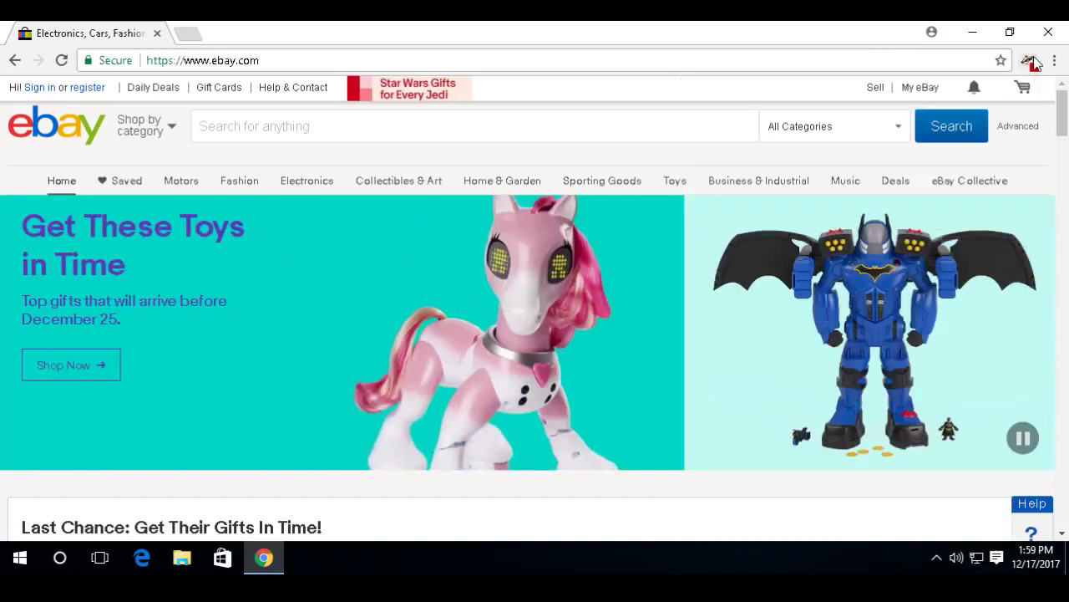
pyautogui.click(1030, 61)
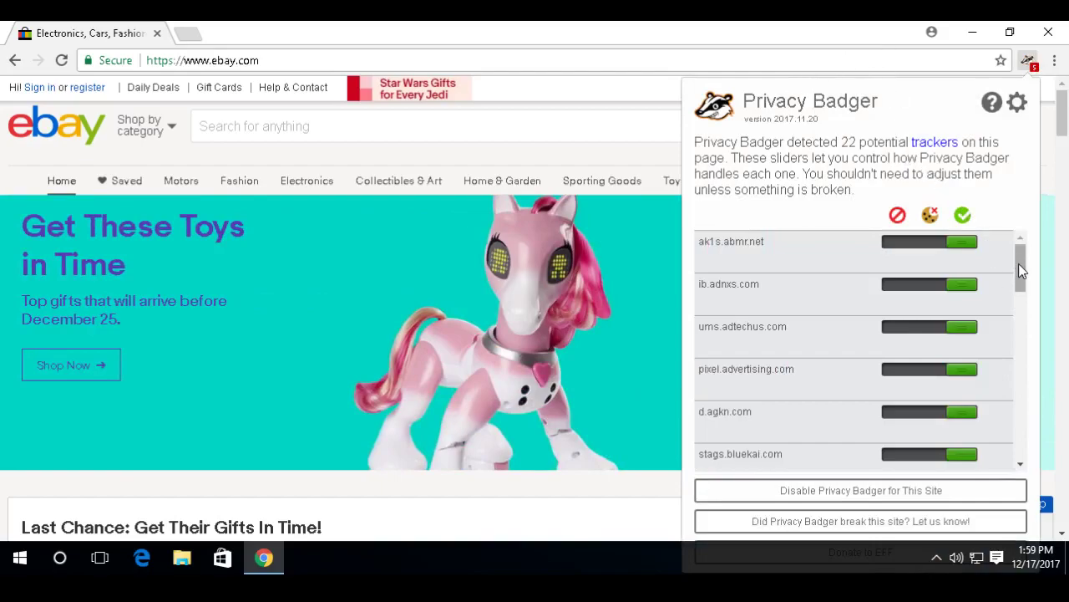
pyautogui.moveTo(1018, 265); pyautogui.dragTo(1017, 340)
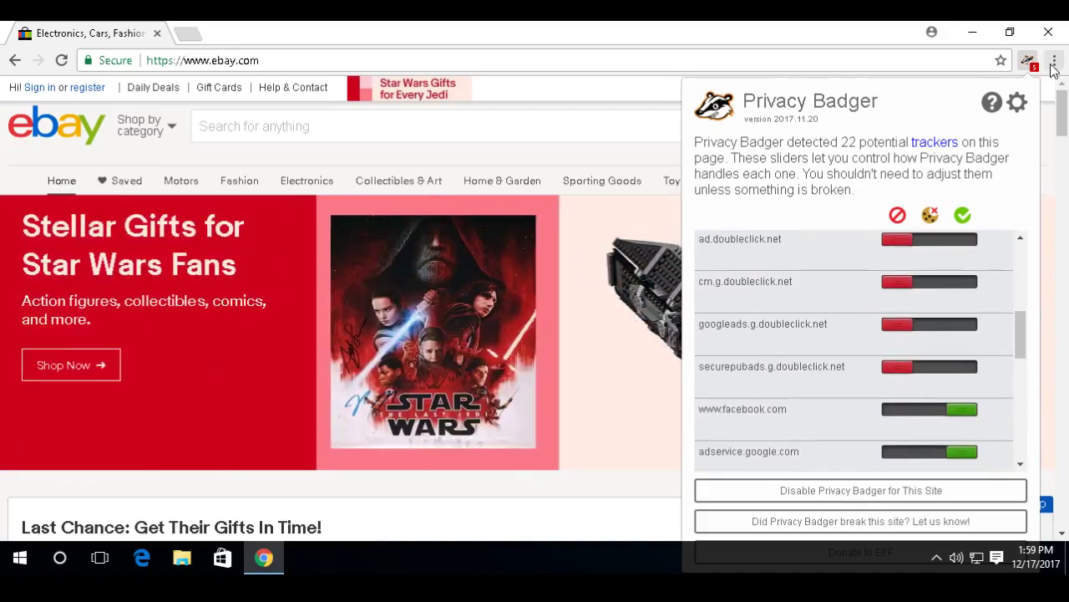
pyautogui.click(960, 69)
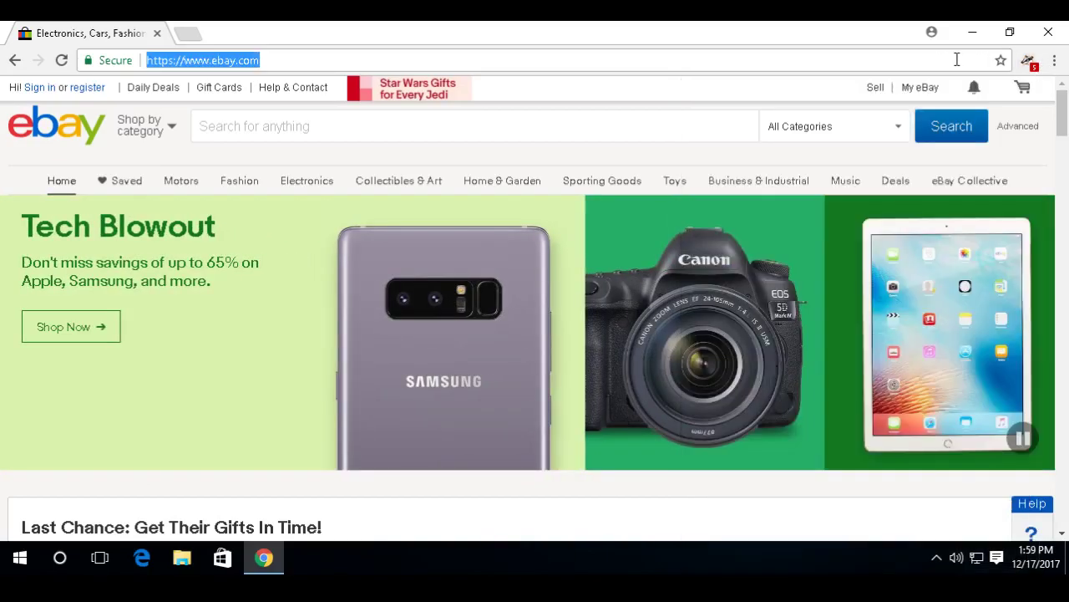
pyautogui.click(1054, 64)
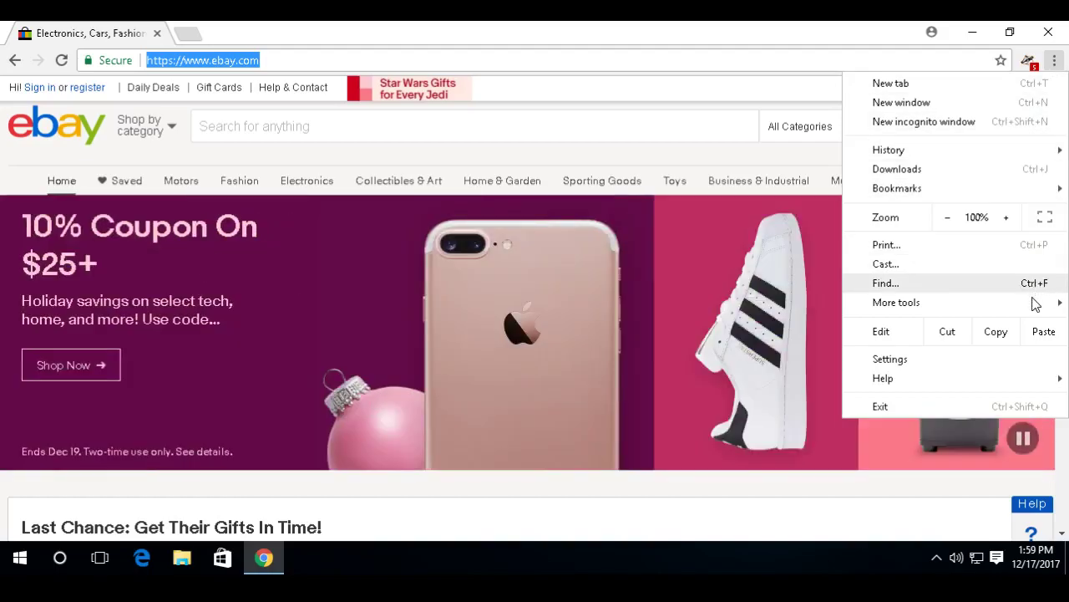
pyautogui.moveTo(1034, 303)
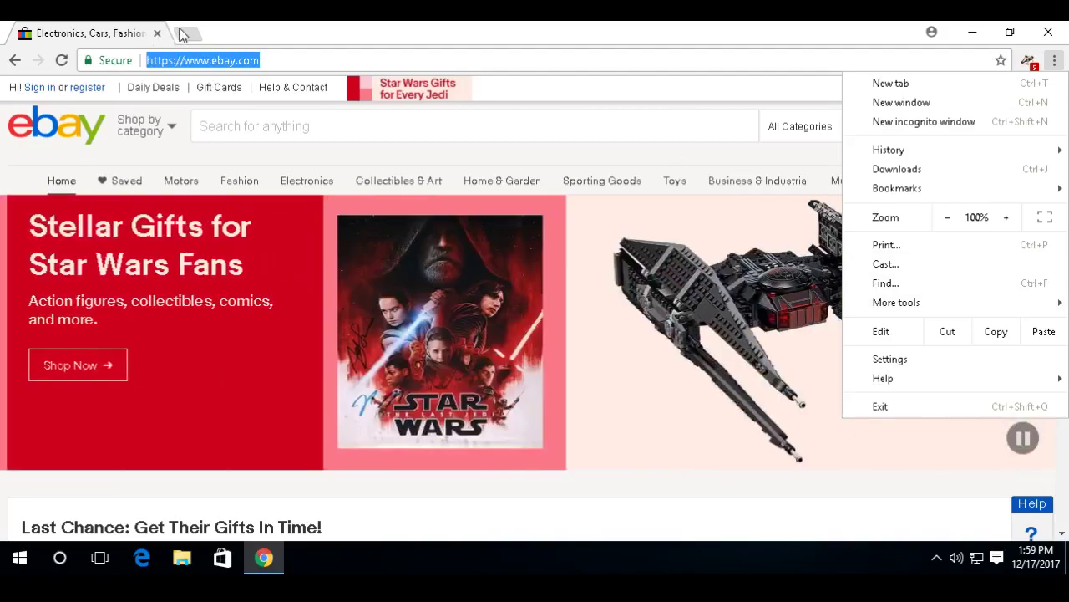
# Load google.com in a new tab and bring up Chrome's More tools submenu.
pyautogui.click(184, 33)
pyautogui.click(183, 34)
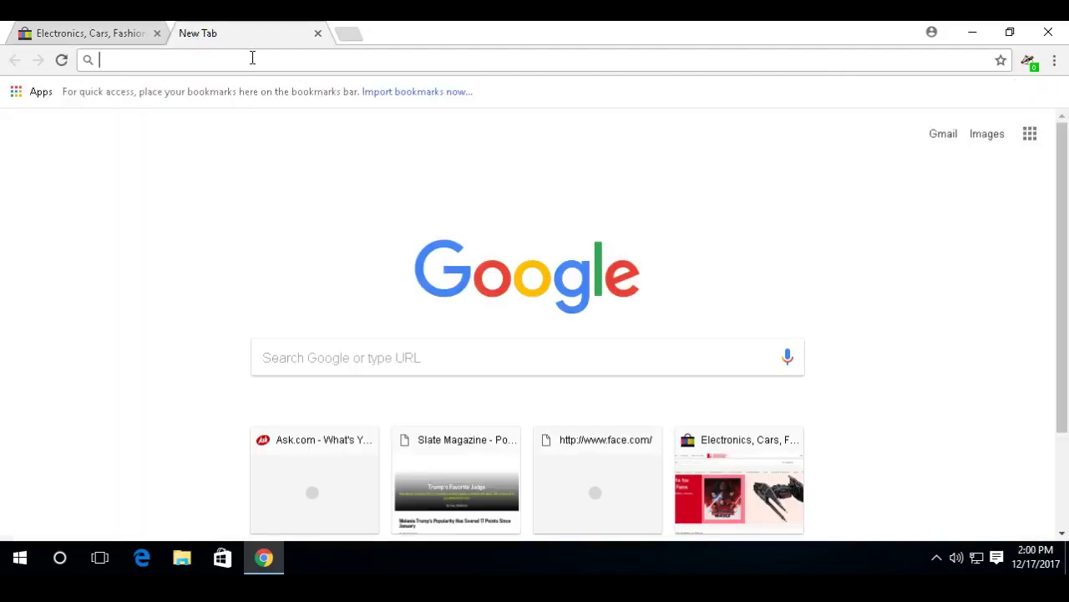
pyautogui.write('goog')
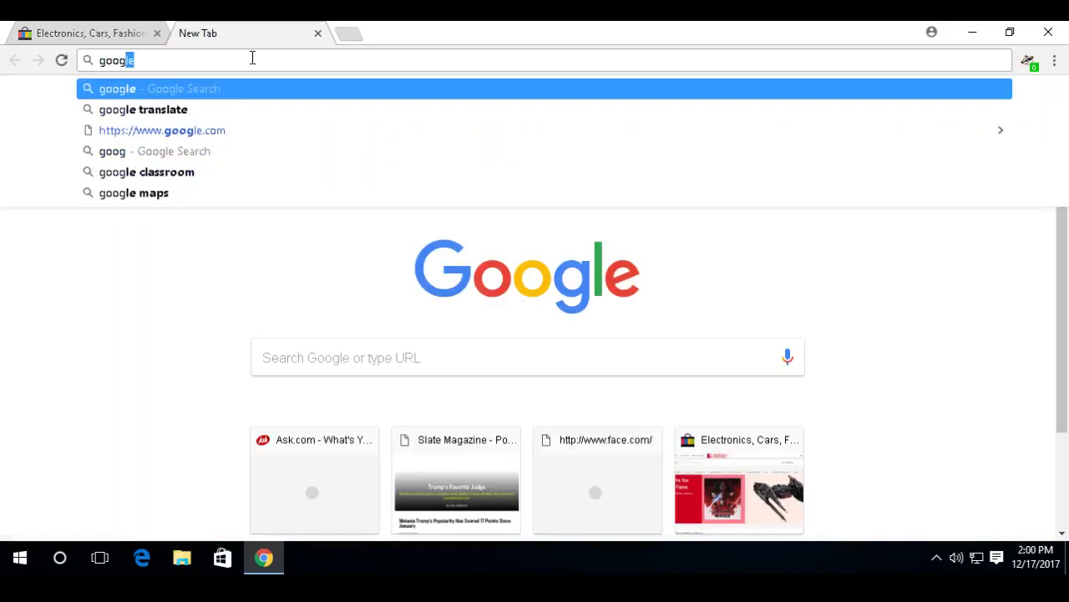
pyautogui.write('le.co')
pyautogui.press('Return')
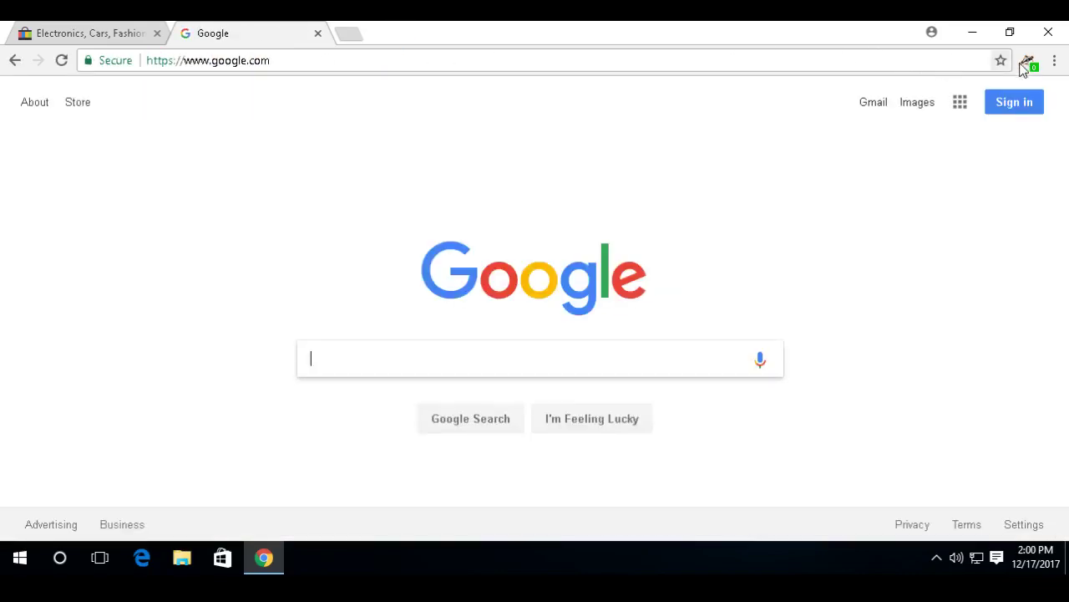
pyautogui.click(1055, 62)
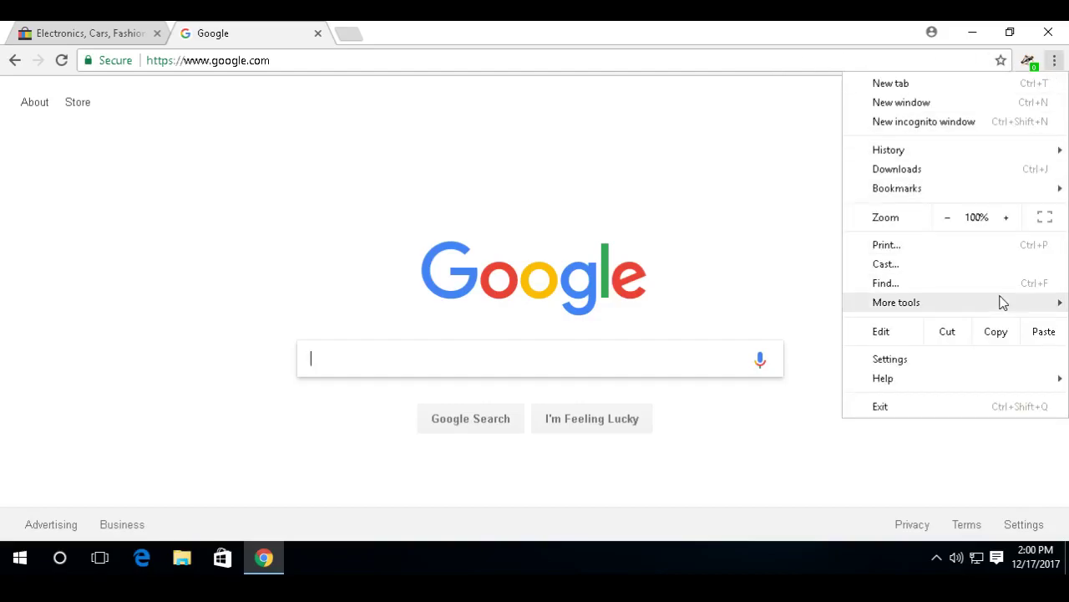
pyautogui.moveTo(1003, 302)
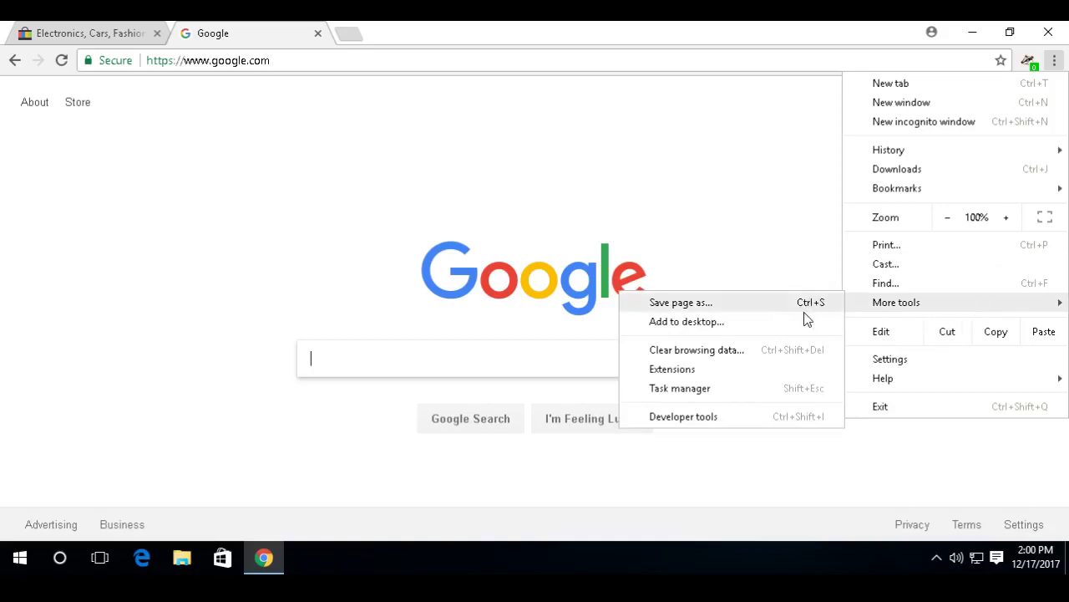
# In Clear browsing data's Advanced tab, choose All time, tick Content settings, and clear the data.
pyautogui.click(746, 351)
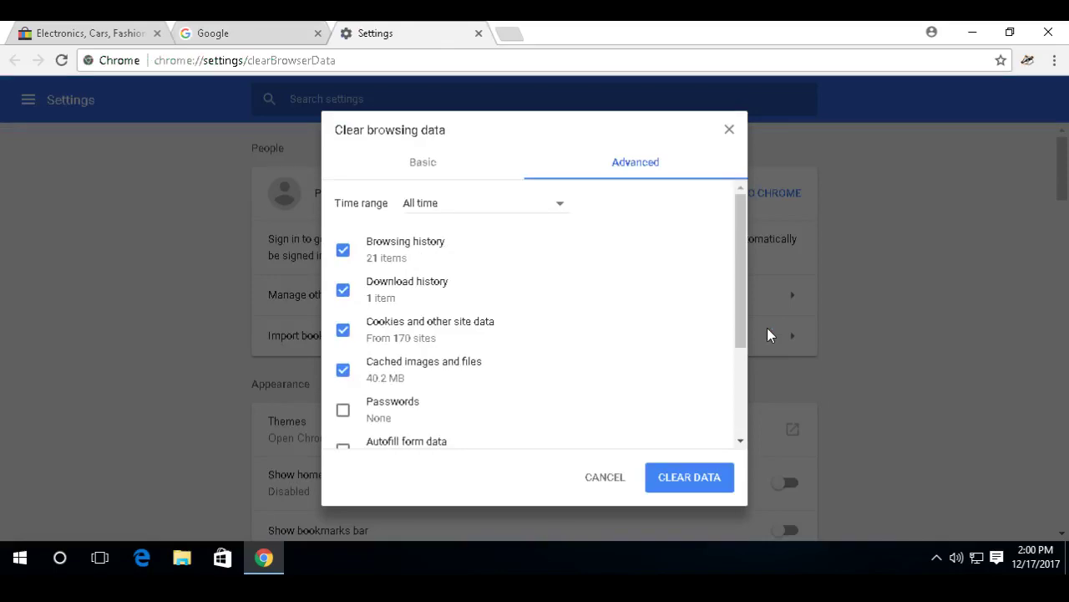
pyautogui.click(430, 172)
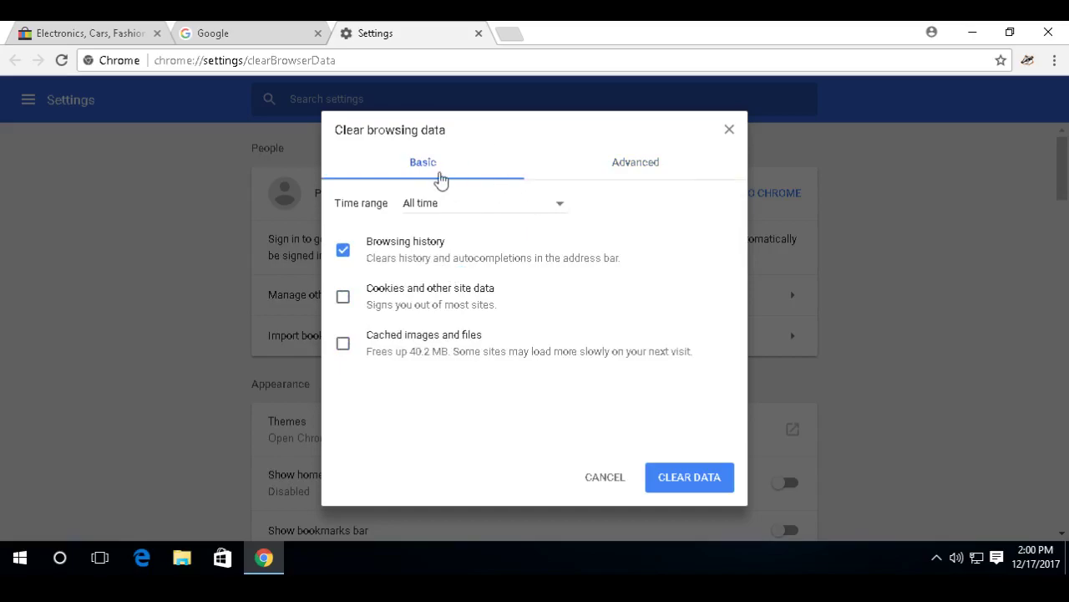
pyautogui.click(441, 205)
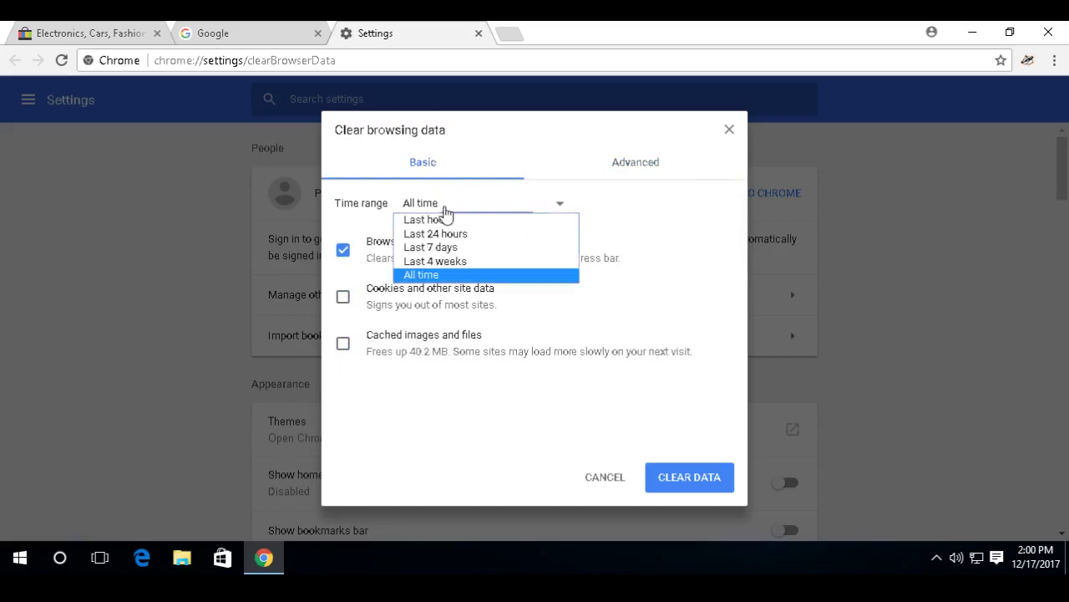
pyautogui.click(450, 216)
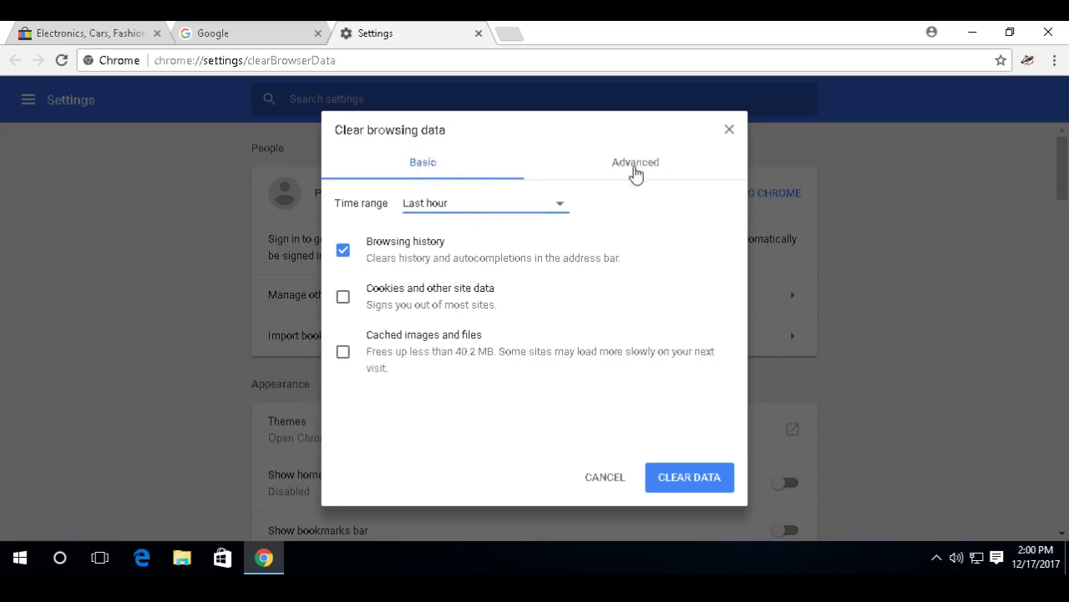
pyautogui.click(635, 170)
pyautogui.click(540, 204)
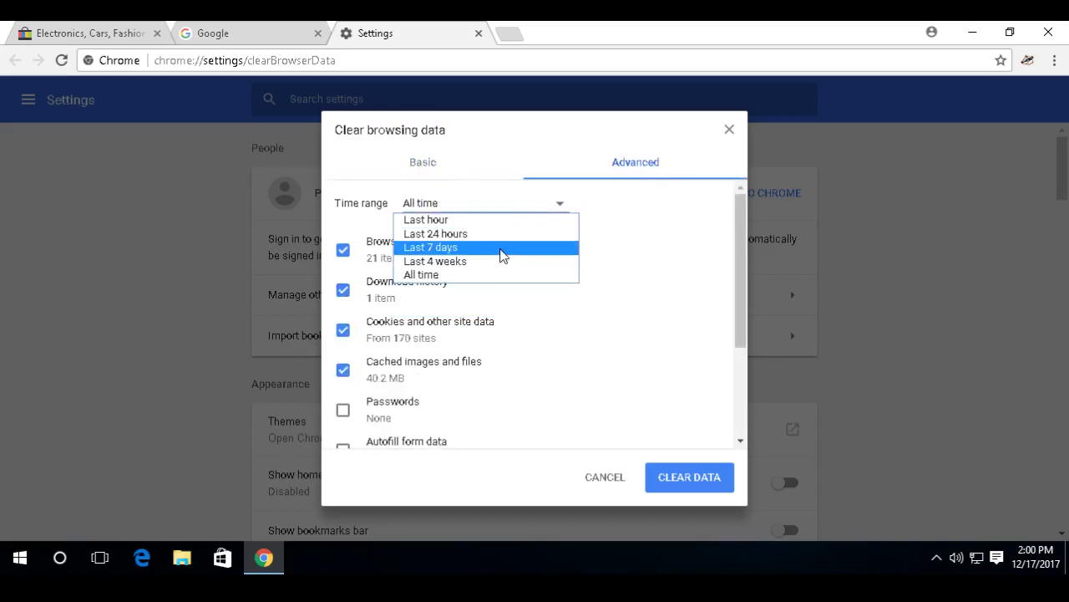
pyautogui.click(468, 275)
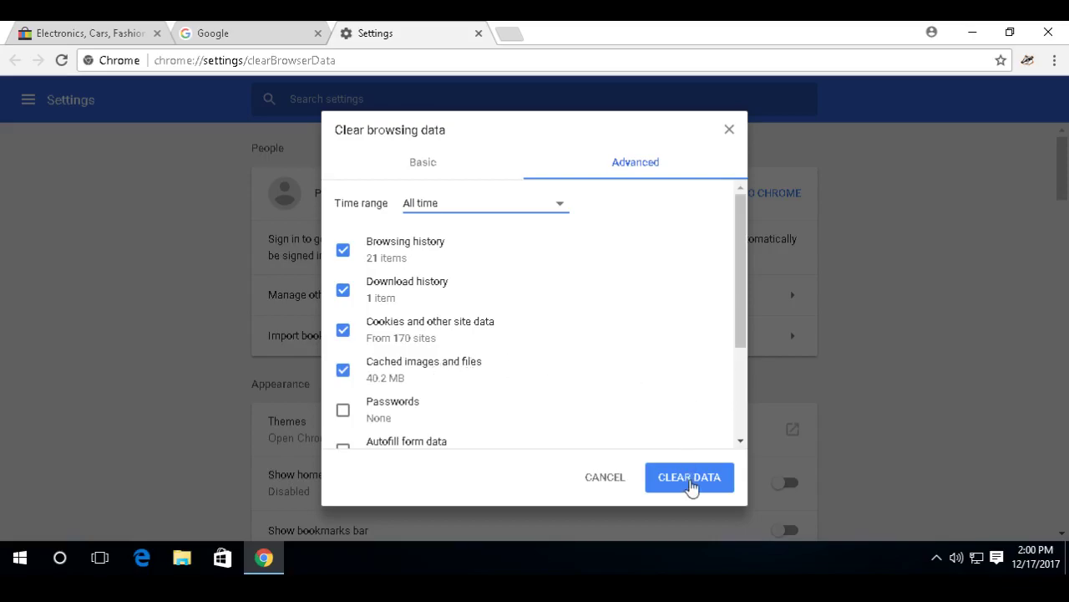
pyautogui.scroll(-1, 642, 404)
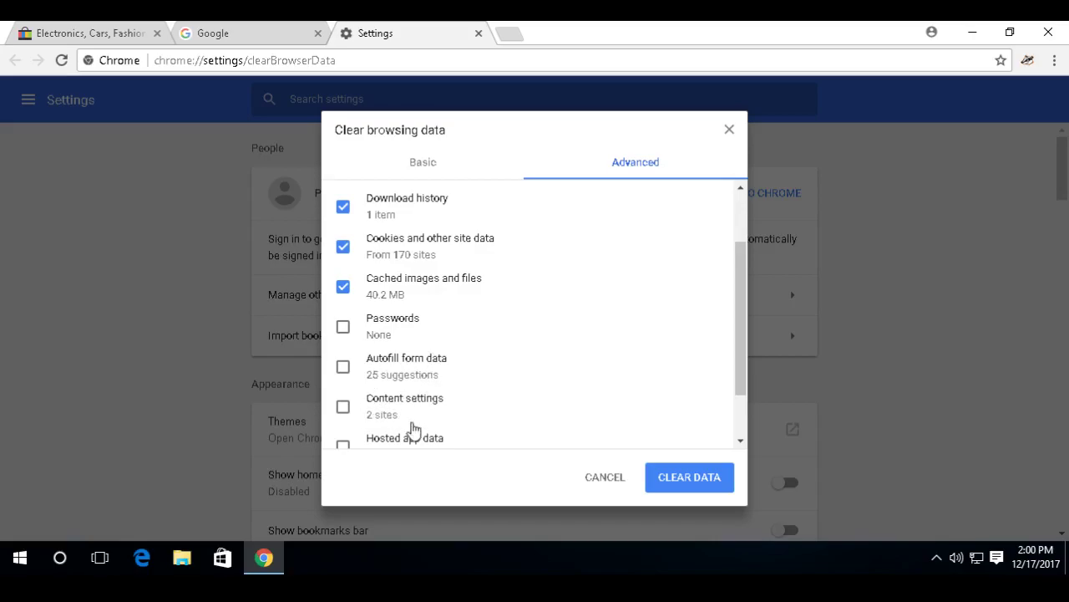
pyautogui.scroll(-1, 412, 429)
pyautogui.click(342, 337)
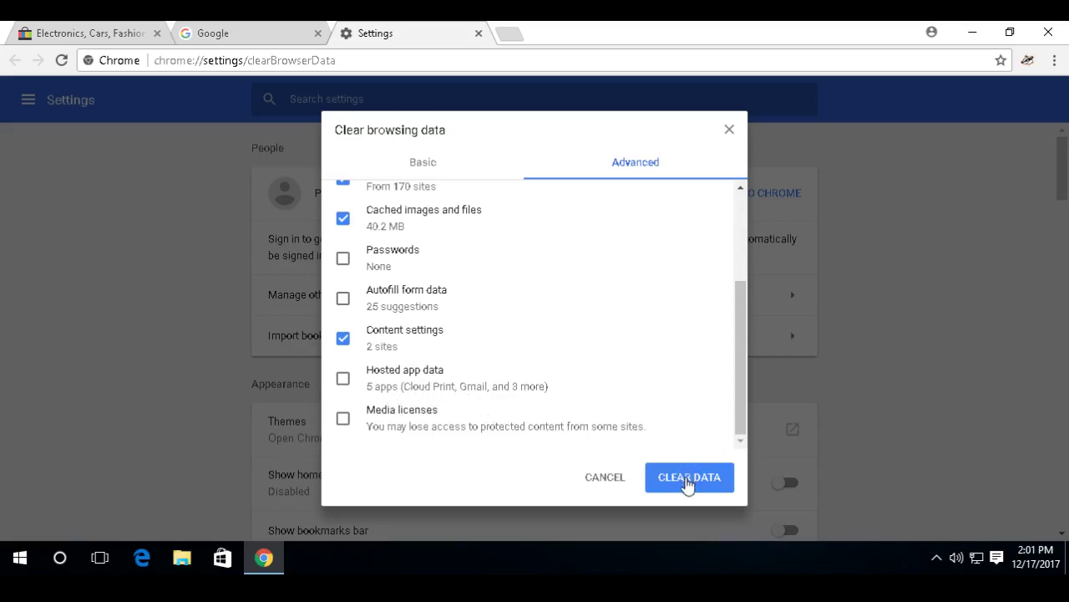
pyautogui.click(687, 483)
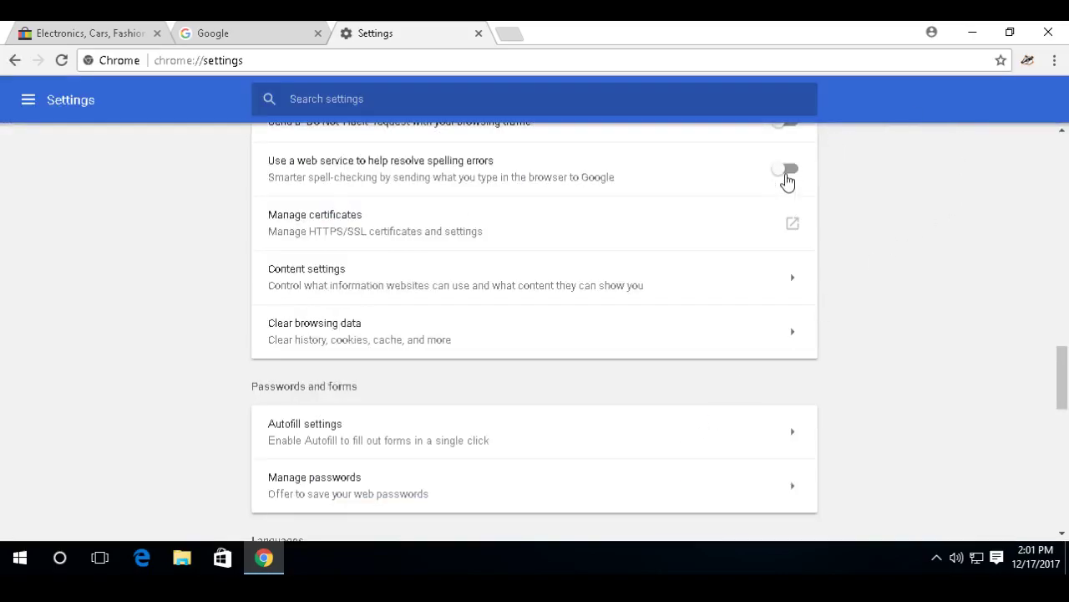
# Close the Settings tab, then open the installed Extensions page from More tools and scroll it.
pyautogui.click(478, 33)
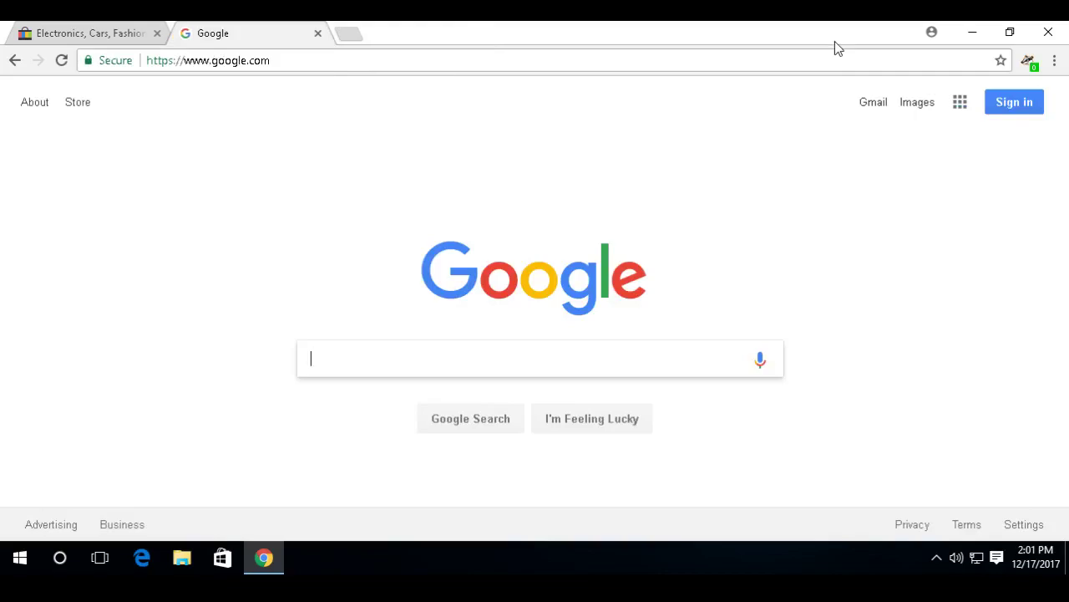
pyautogui.click(1054, 63)
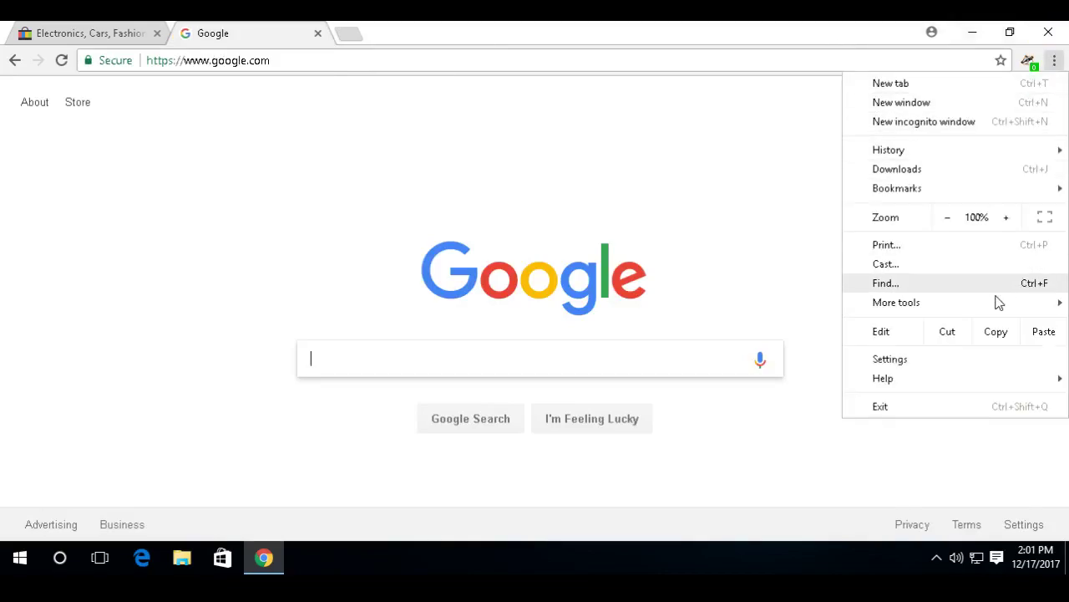
pyautogui.moveTo(995, 304)
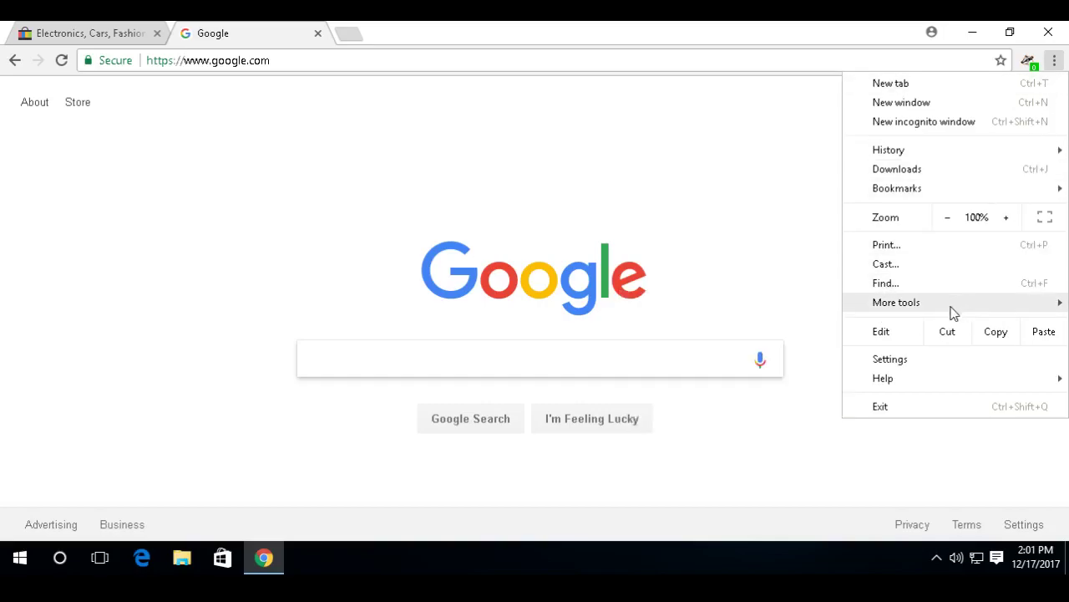
pyautogui.moveTo(943, 307)
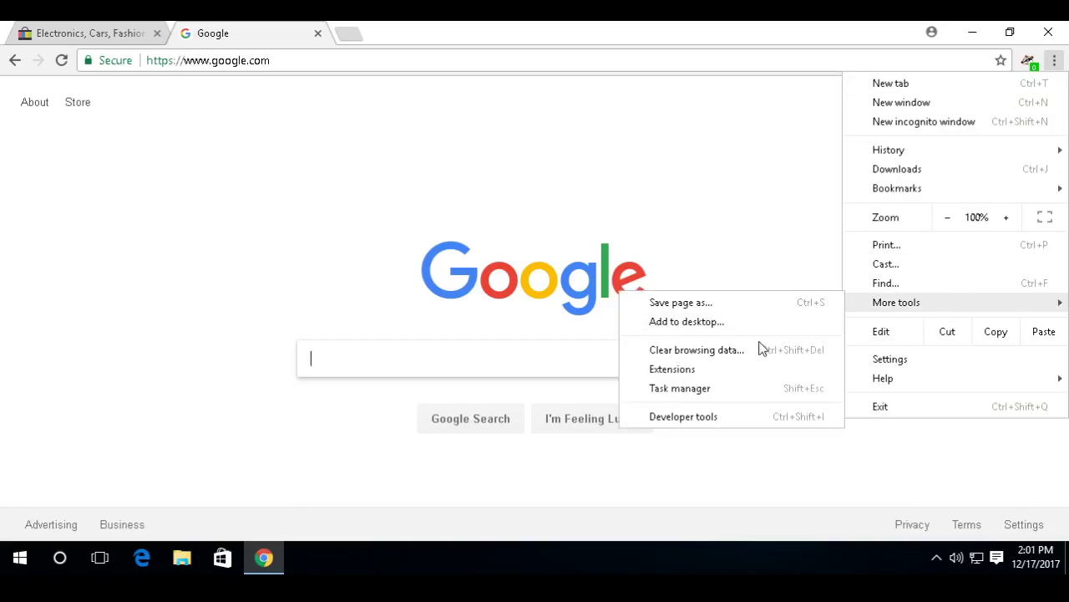
pyautogui.click(722, 373)
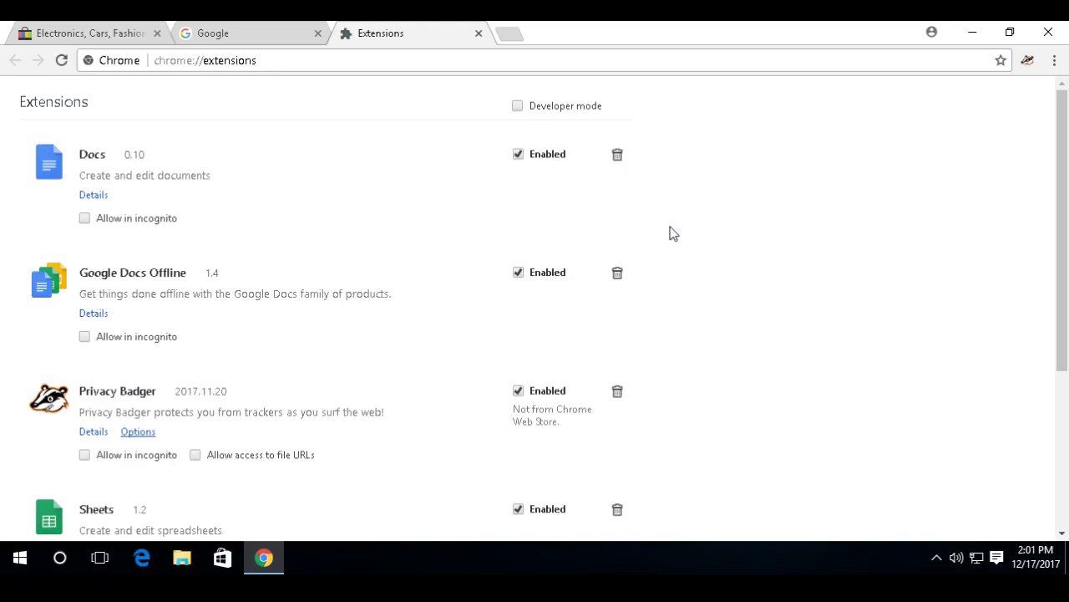
pyautogui.scroll(-3, 673, 233)
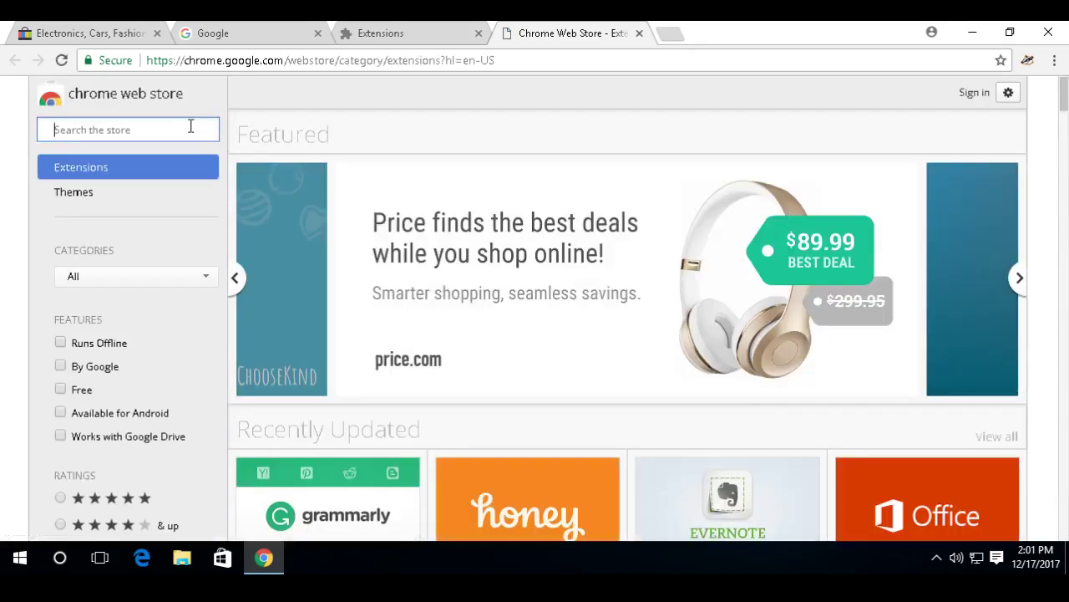
# Search the Chrome Web Store for 'adblock plus' and start adding Adblock Plus to Chrome.
pyautogui.write('adm')
pyautogui.press('BackSpace')
pyautogui.write('block')
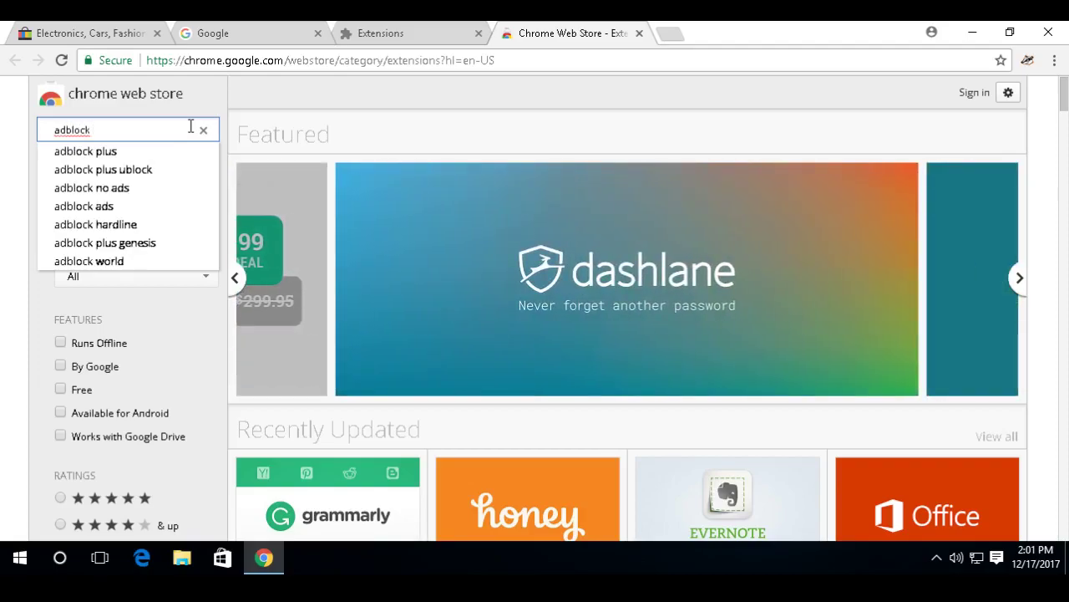
pyautogui.write(' plu')
pyautogui.press('BackSpace')
pyautogui.write('lu')
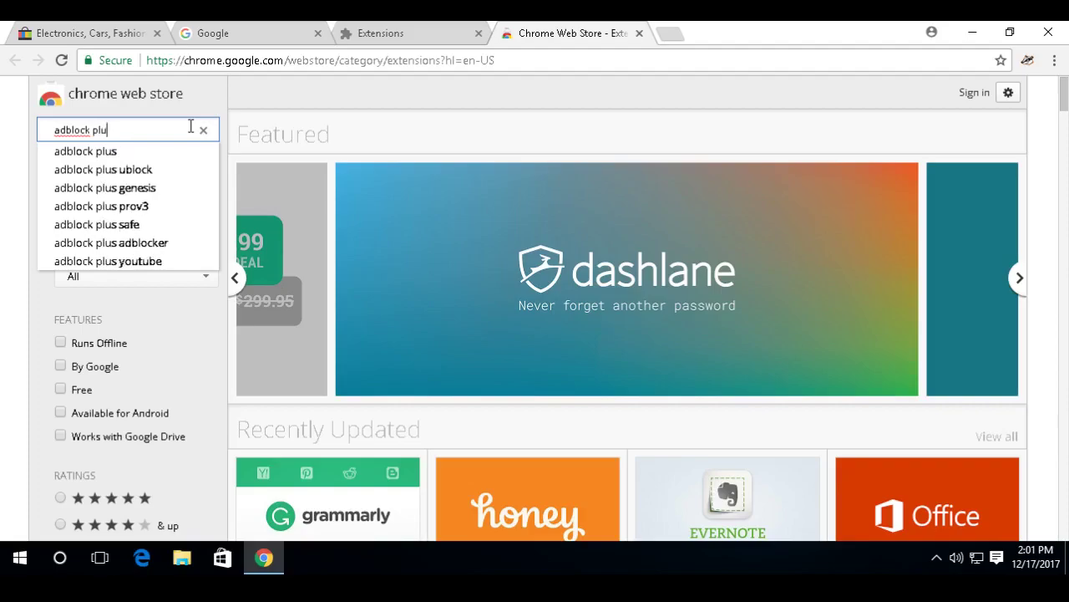
pyautogui.write('s')
pyautogui.press('Return')
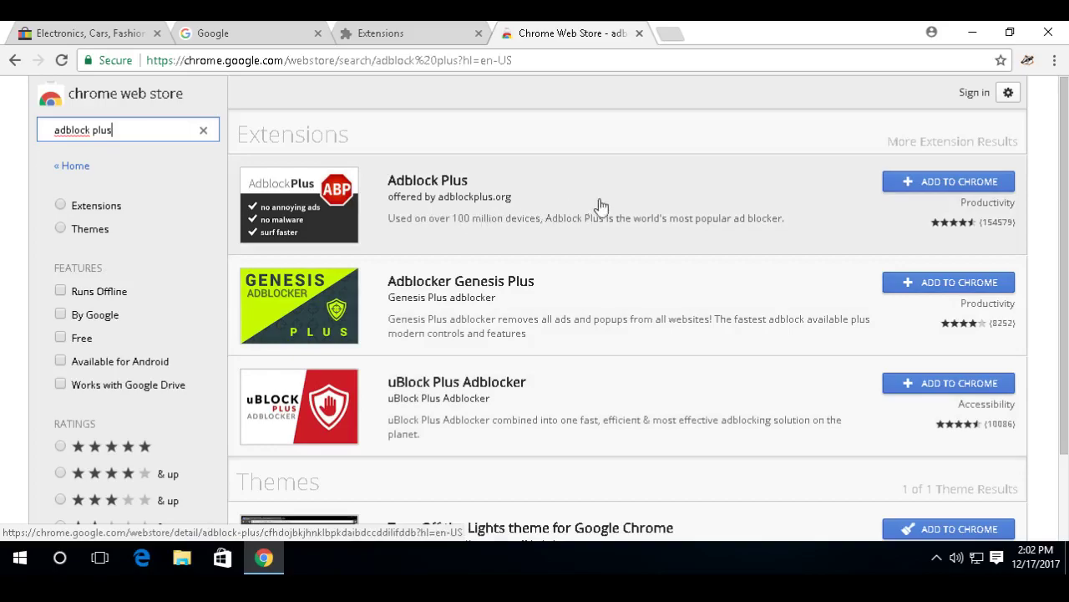
pyautogui.click(914, 184)
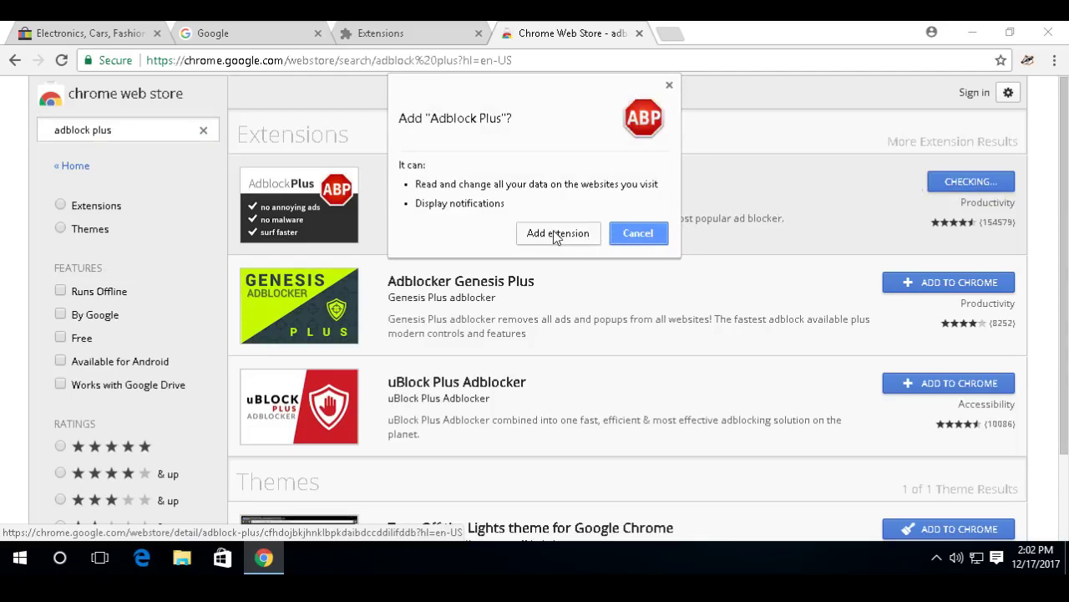
# Confirm adding Adblock Plus and check its toolbar popup showing 0 ads blocked.
pyautogui.click(557, 234)
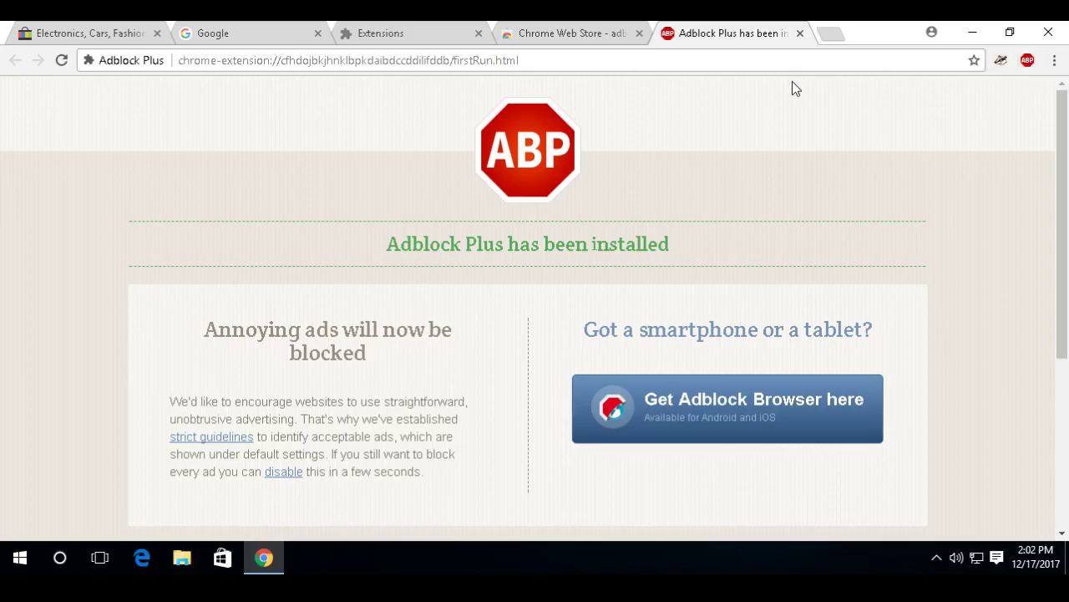
pyautogui.click(1030, 64)
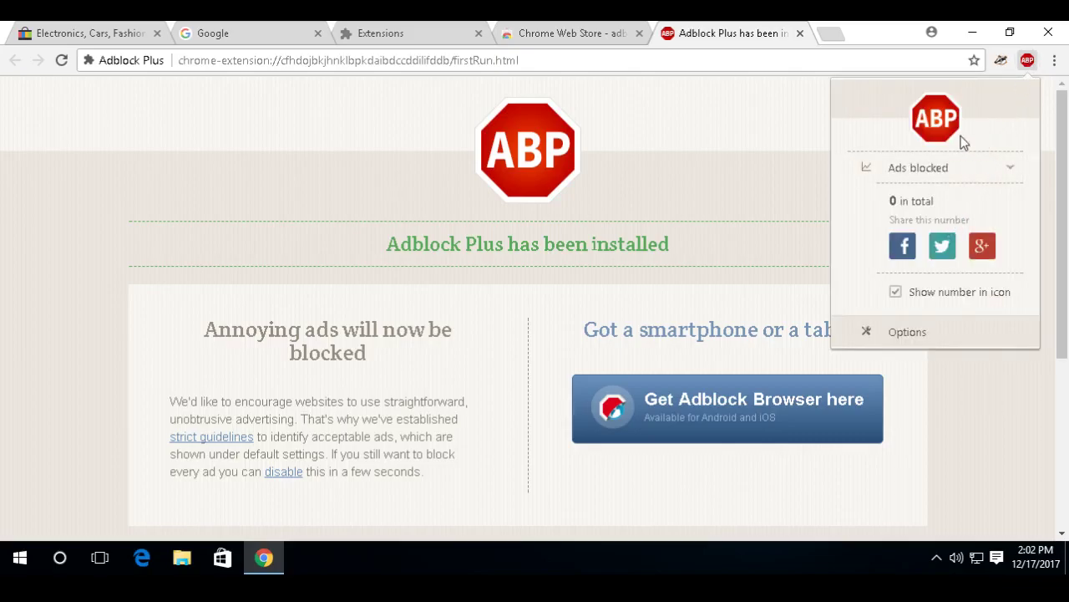
pyautogui.click(852, 60)
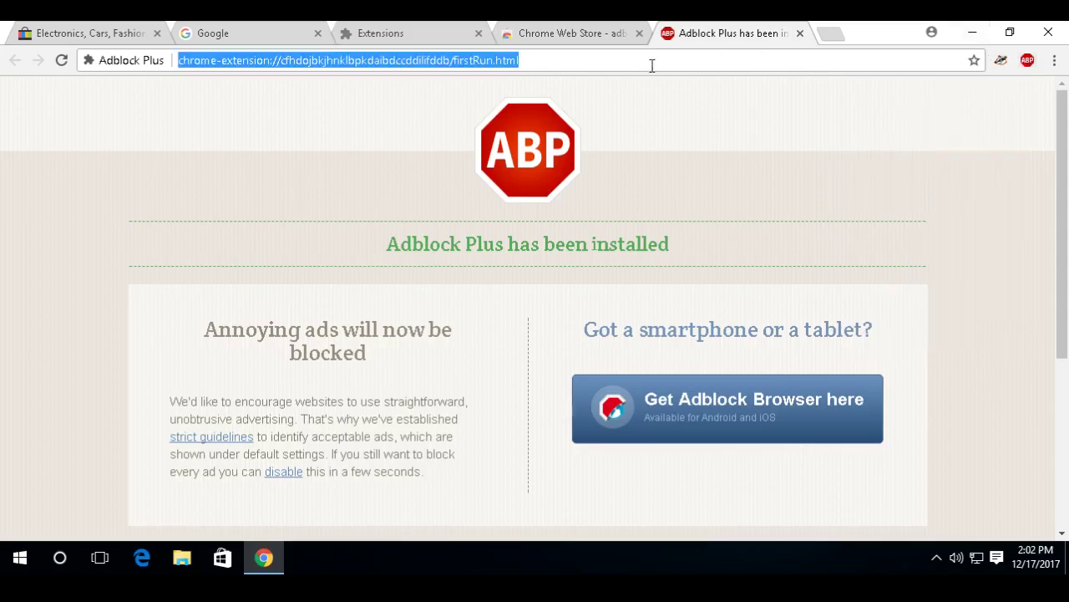
pyautogui.click(1028, 60)
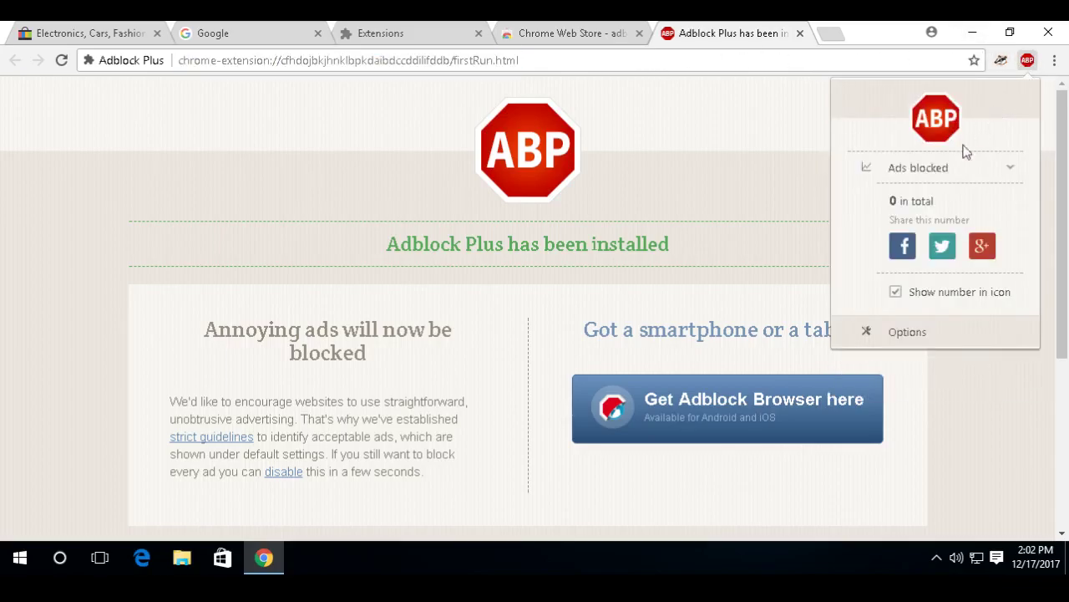
pyautogui.click(1017, 172)
pyautogui.click(1016, 172)
pyautogui.click(1055, 60)
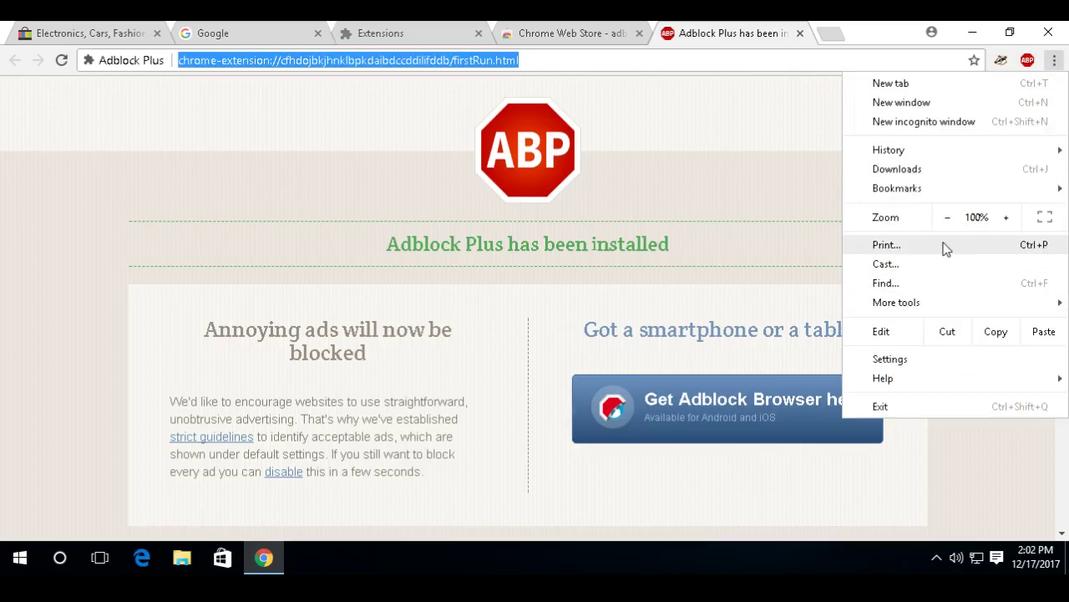
# Disable Adblock Plus 1.13.4 on the Extensions page reached via More tools.
pyautogui.moveTo(931, 308)
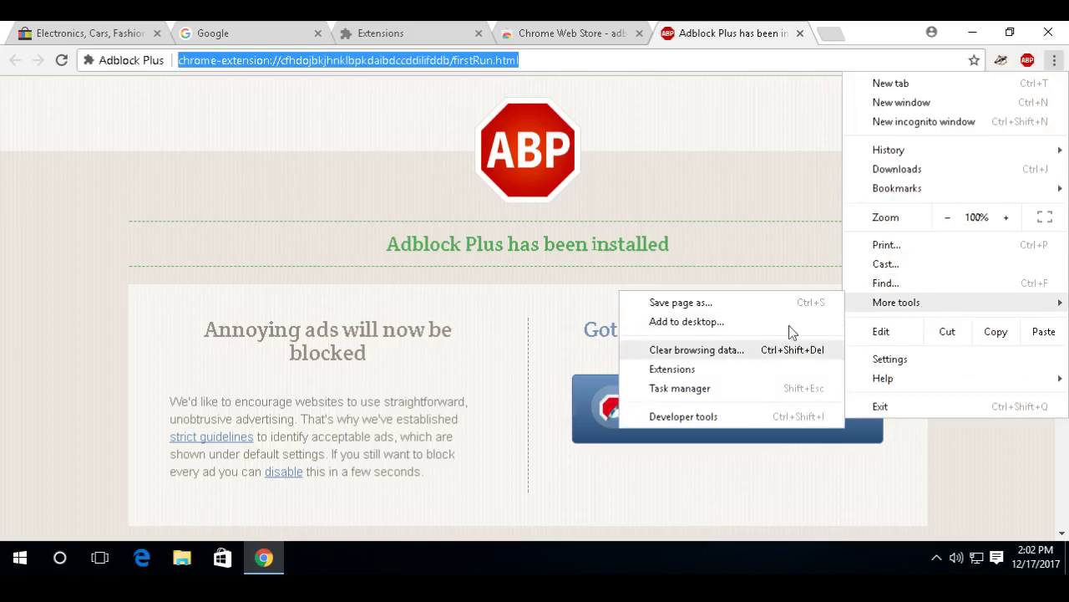
pyautogui.click(701, 370)
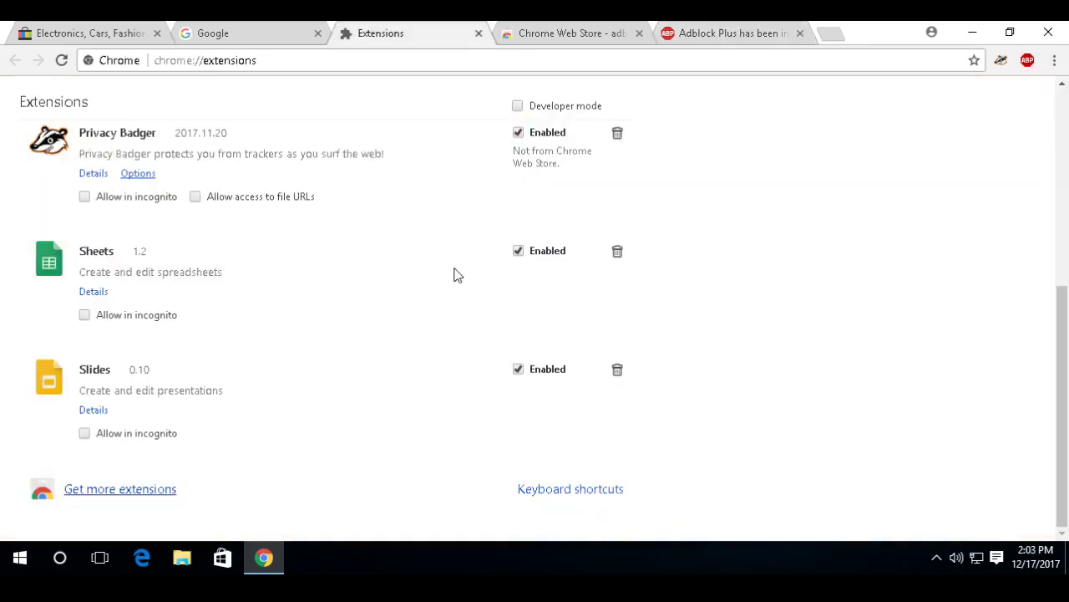
pyautogui.scroll(5, 441, 319)
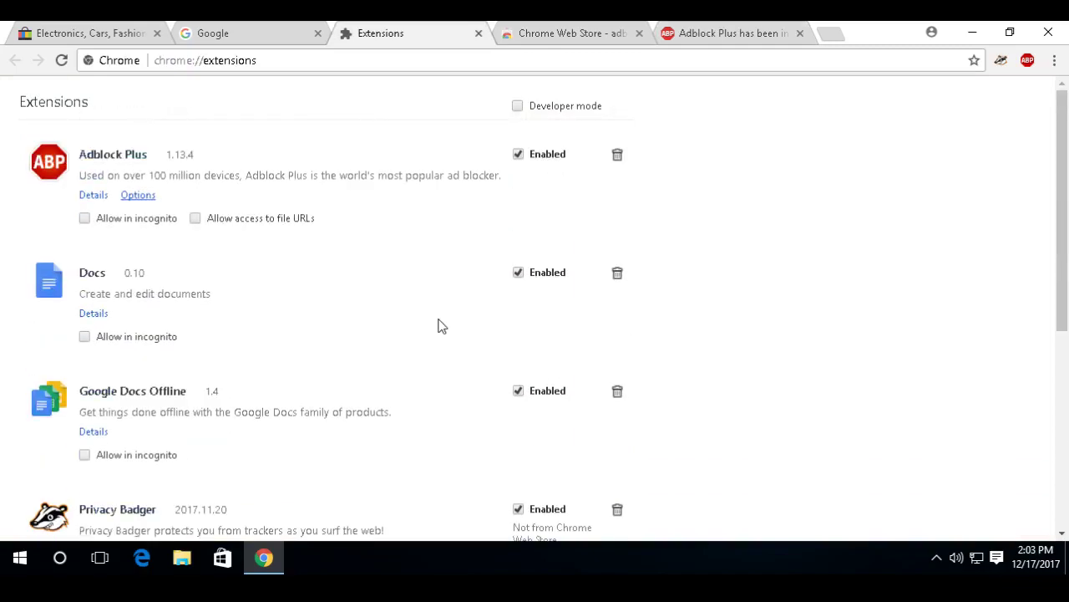
pyautogui.click(518, 154)
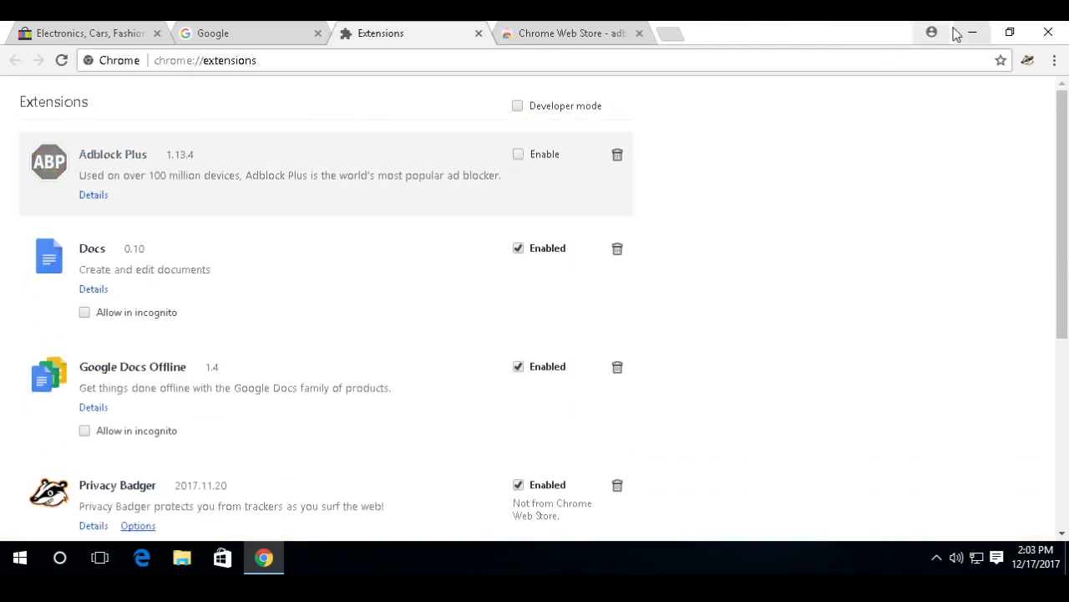
pyautogui.click(506, 61)
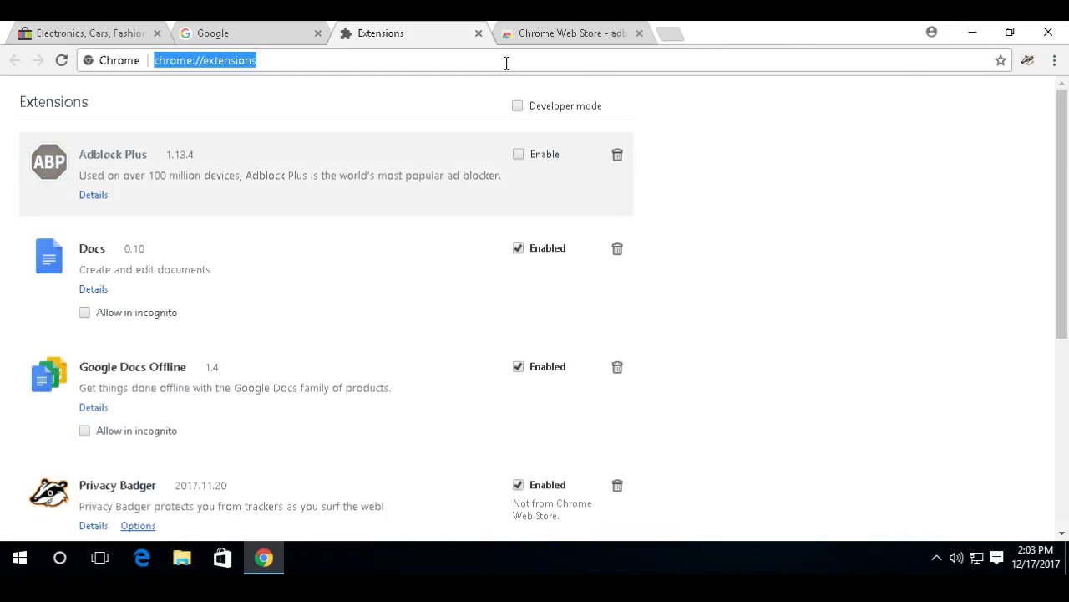
# Go to facebook.com and log in with the saved account e-mail and password.
pyautogui.write('facebook')
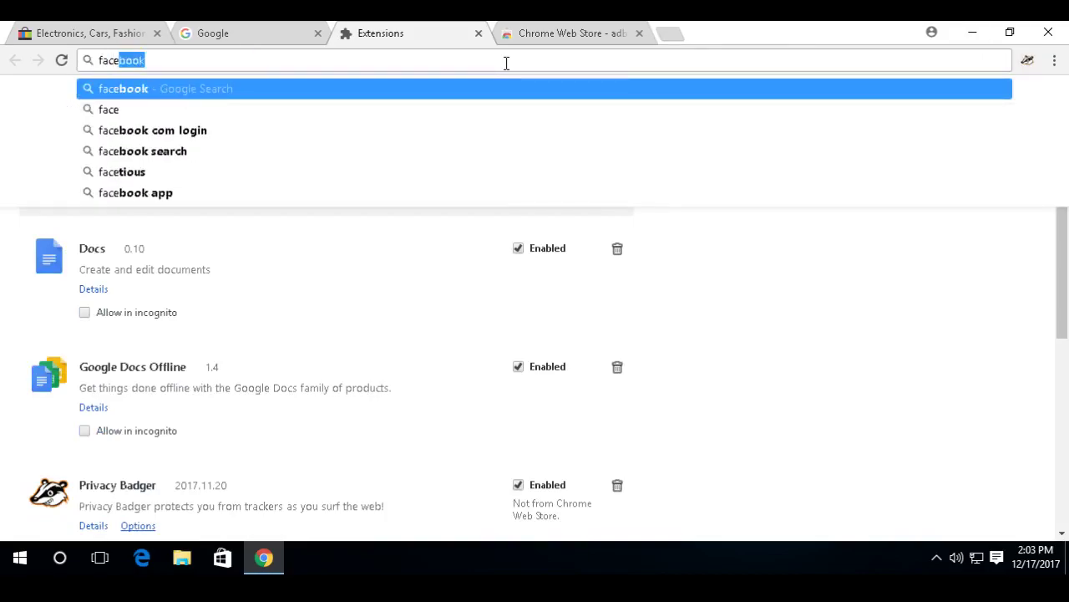
pyautogui.press('Return')
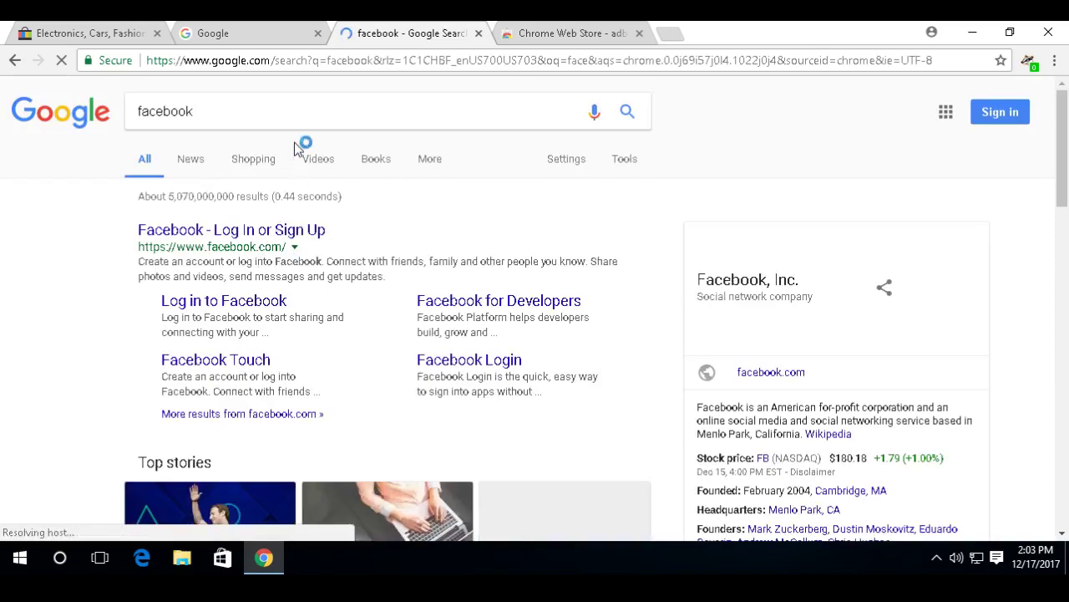
pyautogui.click(328, 60)
pyautogui.write('facebook.com')
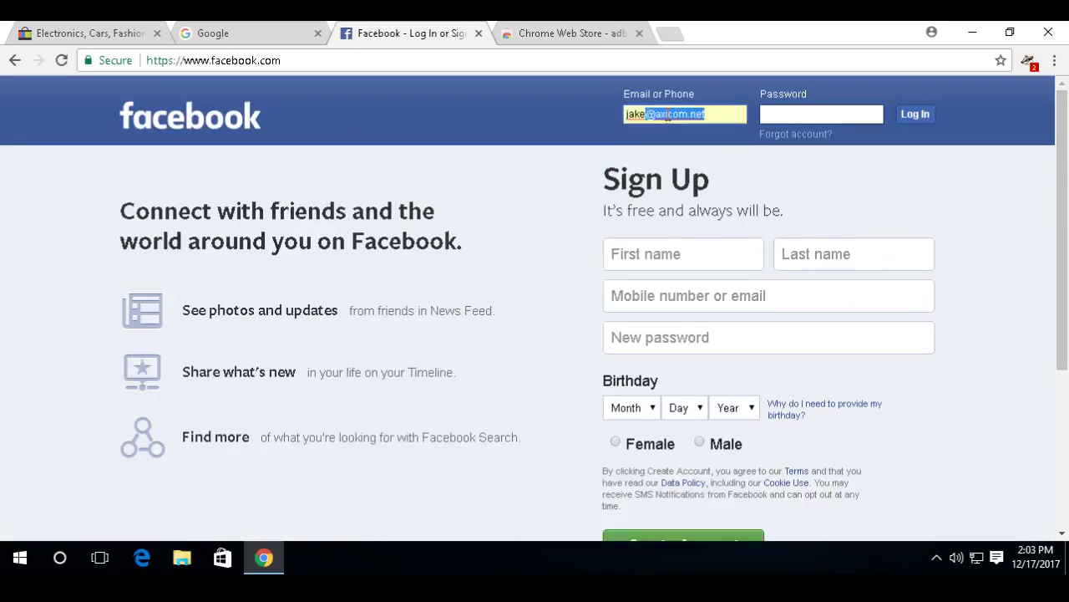
pyautogui.press('Tab')
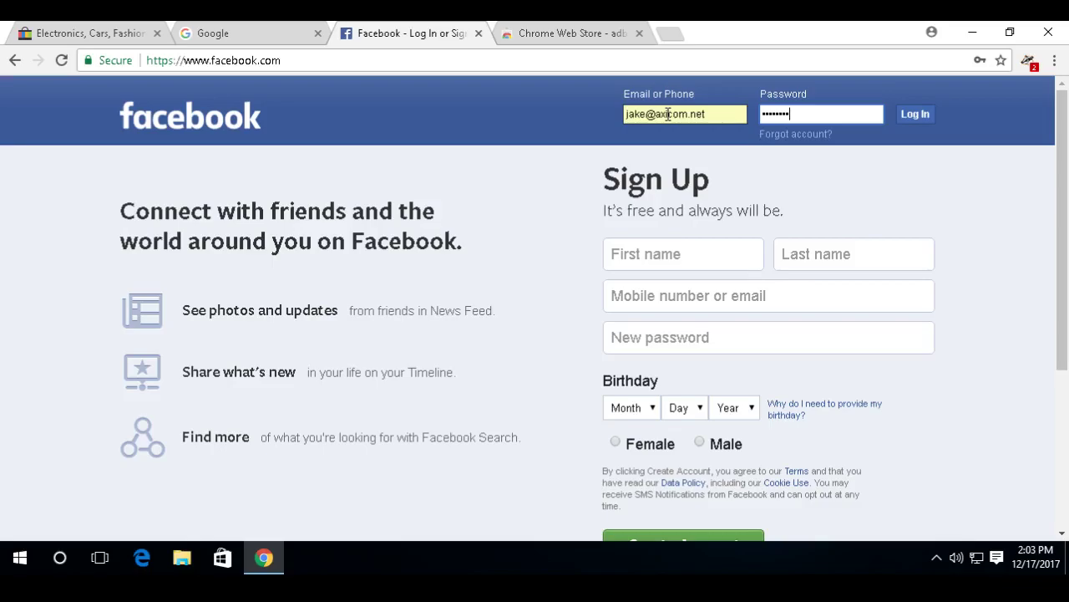
pyautogui.press('Return')
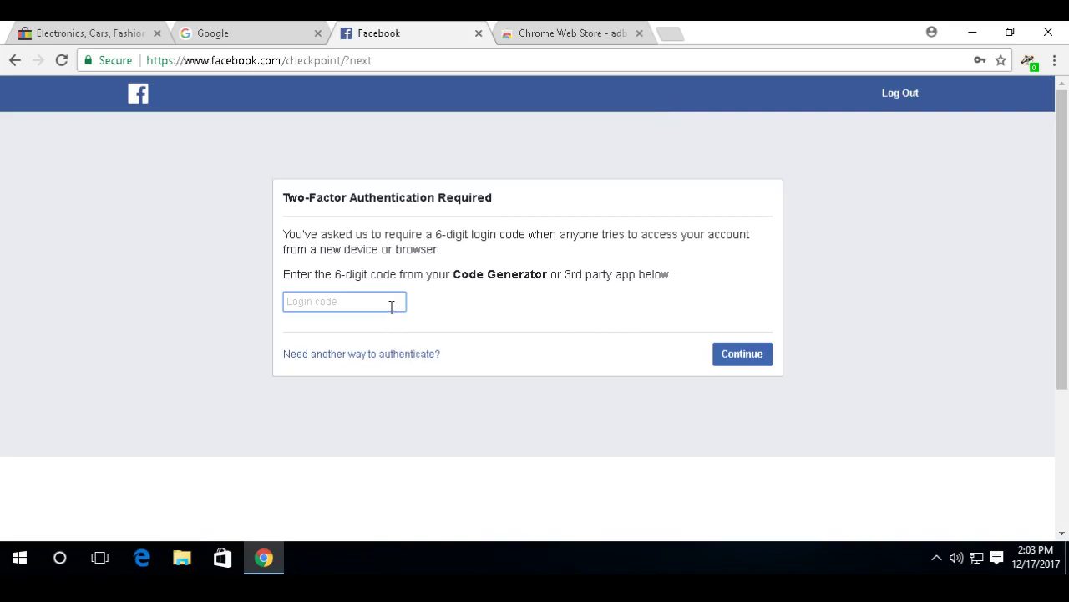
# Enter the two-factor login code and continue with this browser remembered.
pyautogui.press('Return')
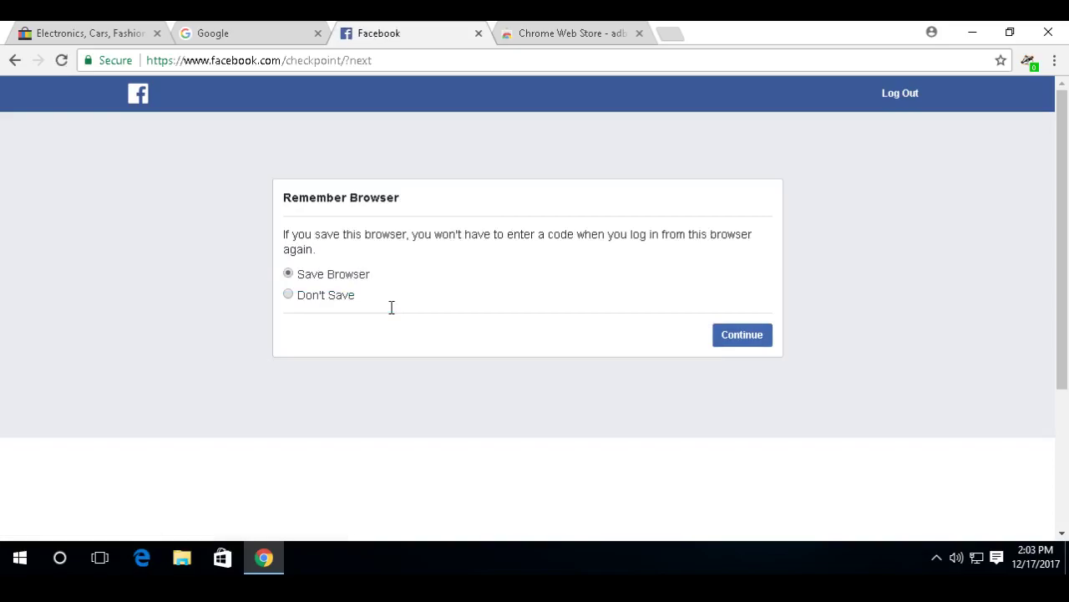
pyautogui.click(742, 334)
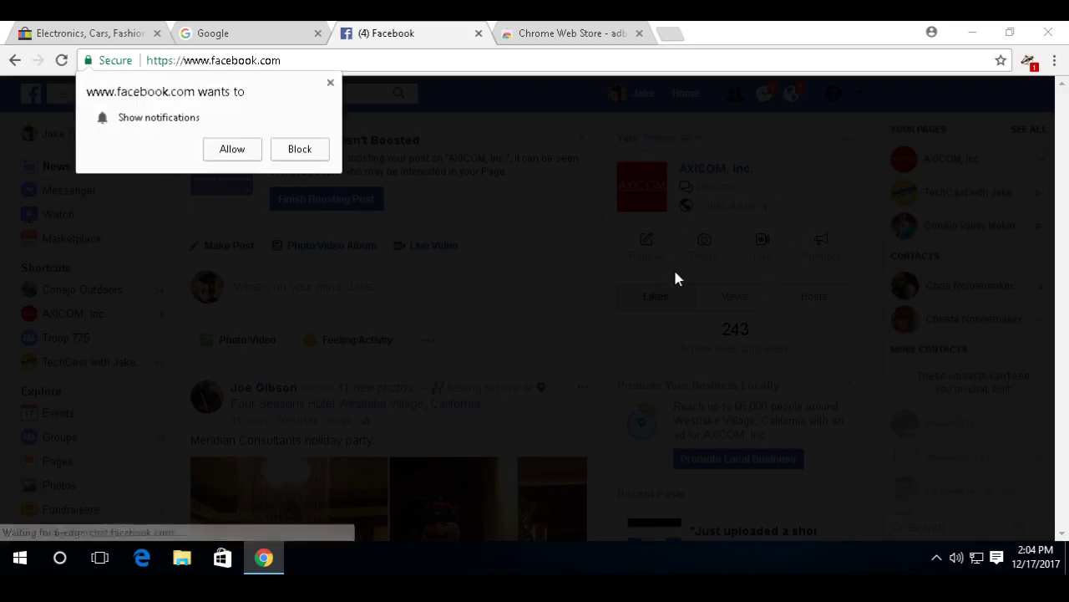
pyautogui.click(306, 152)
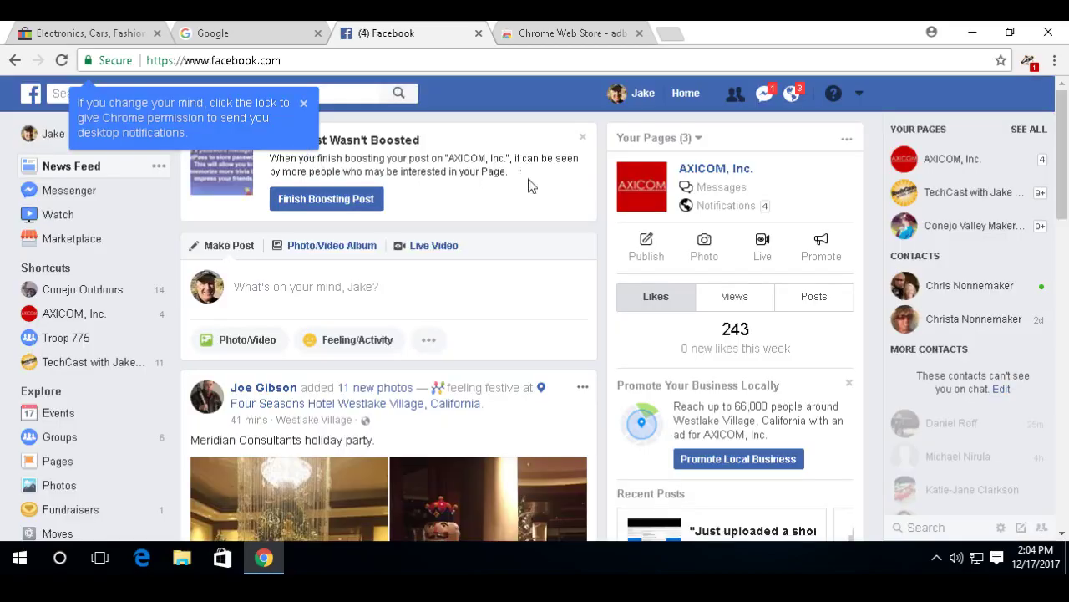
pyautogui.click(304, 106)
pyautogui.scroll(-2, 689, 365)
pyautogui.scroll(-1, 688, 365)
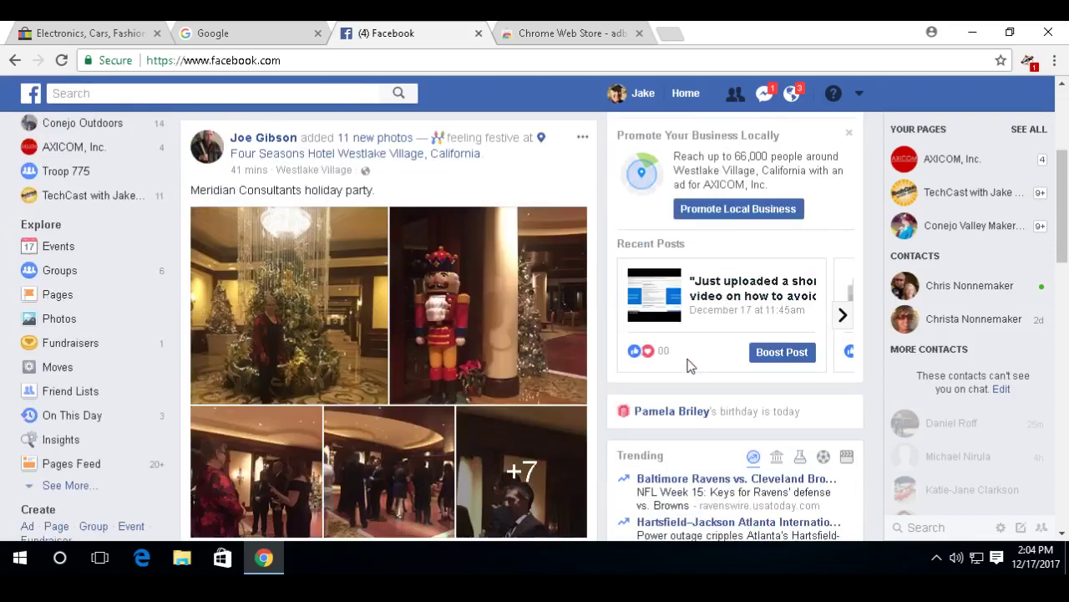
pyautogui.scroll(-3, 689, 365)
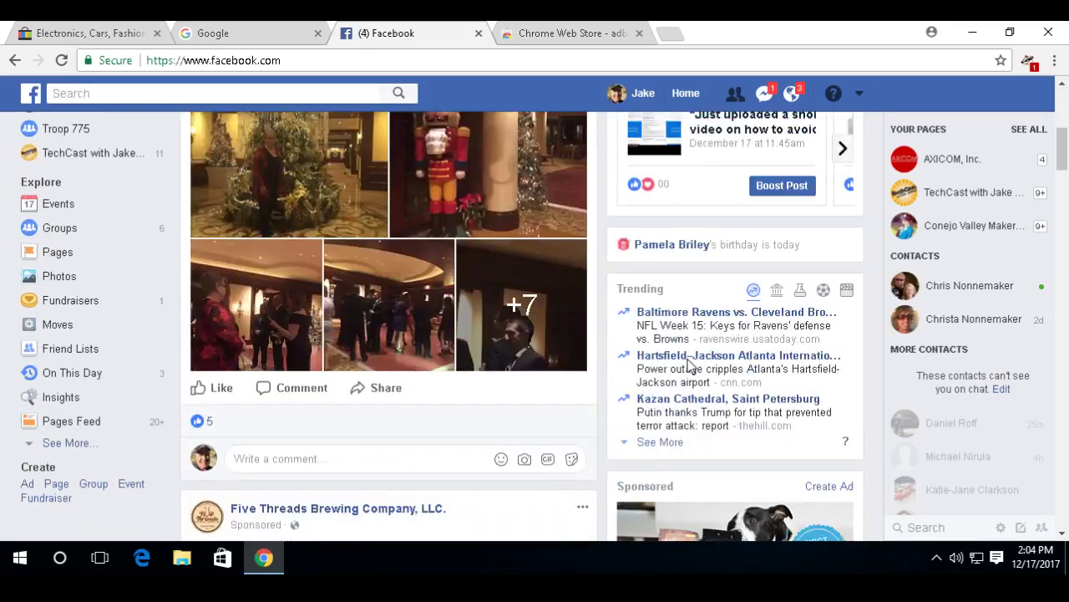
pyautogui.scroll(-2, 688, 365)
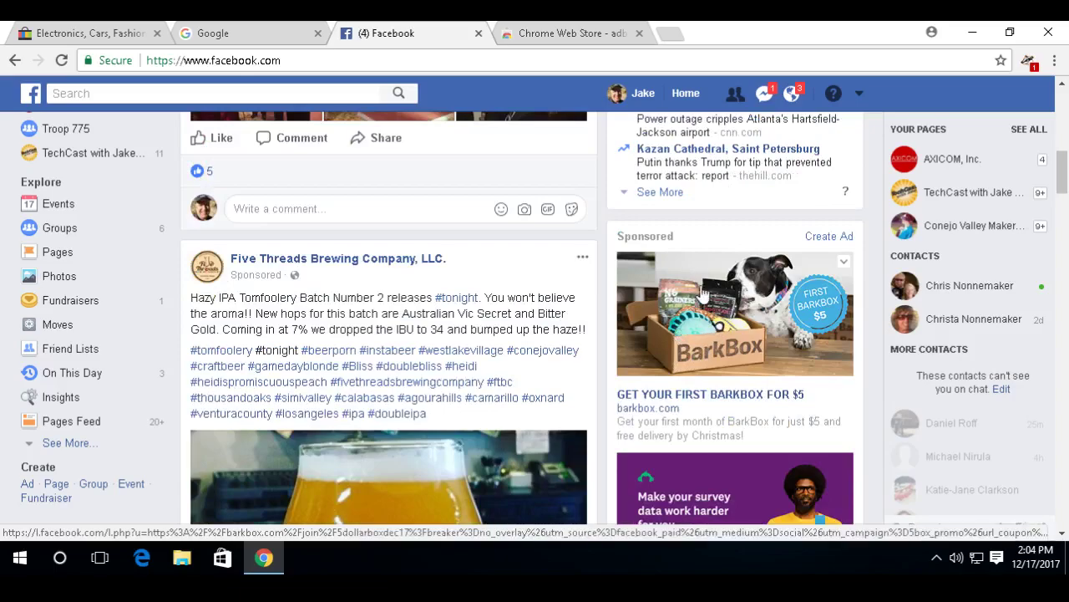
pyautogui.scroll(-1, 732, 281)
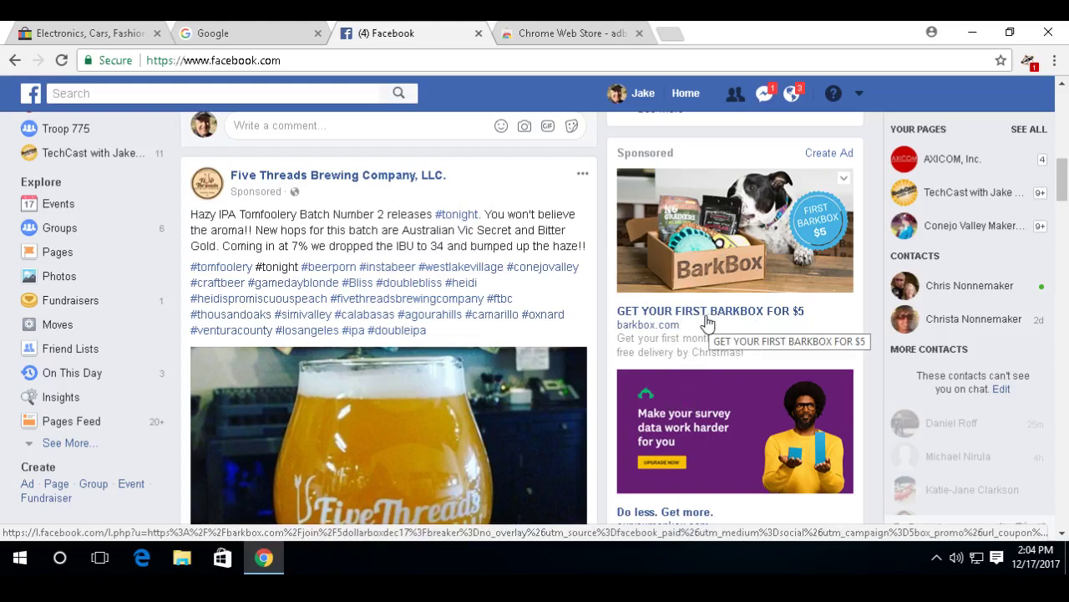
# Open Extensions in a new tab, toggle Adblock Plus on then off, and return to the Web Store tab.
pyautogui.click(1055, 63)
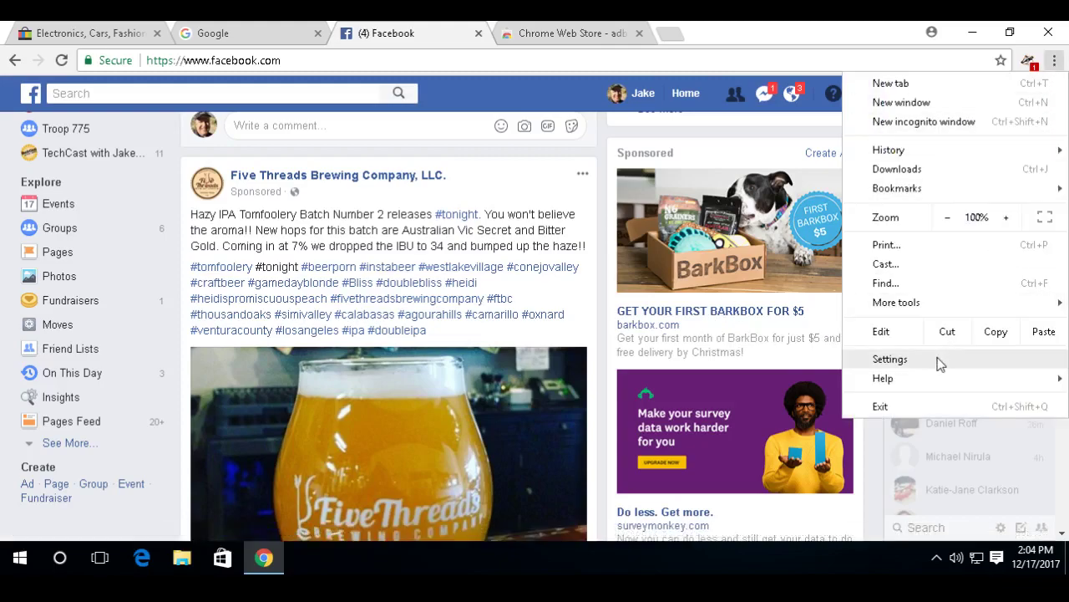
pyautogui.moveTo(928, 307)
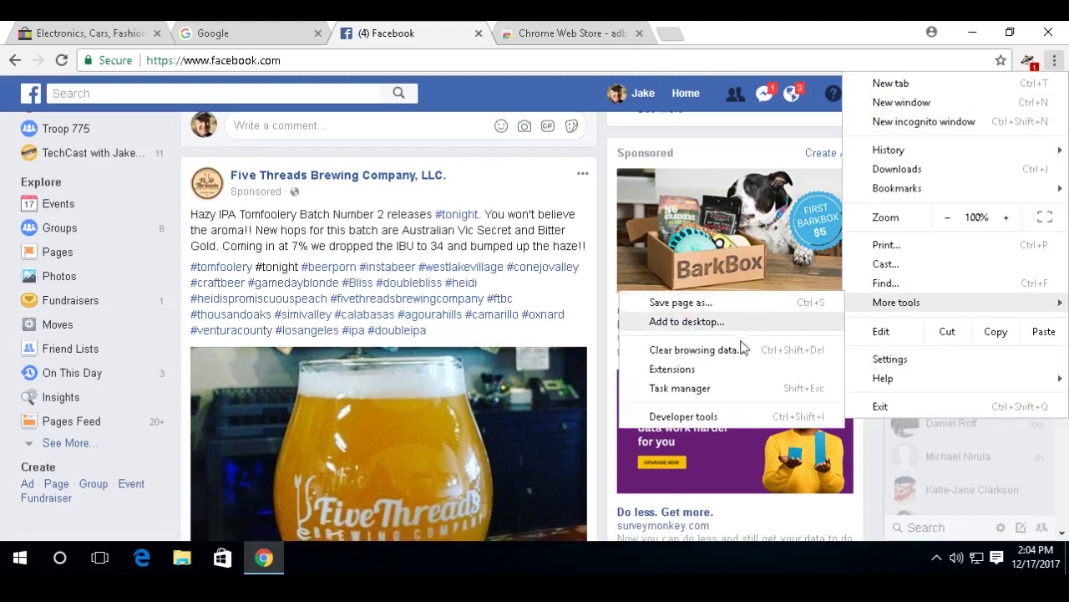
pyautogui.click(715, 375)
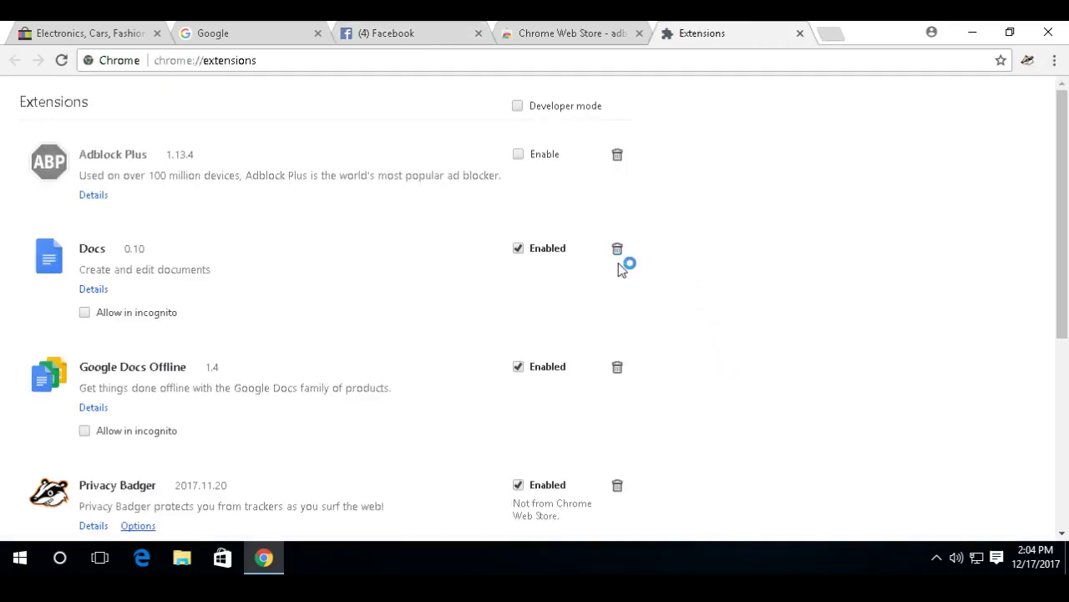
pyautogui.click(519, 154)
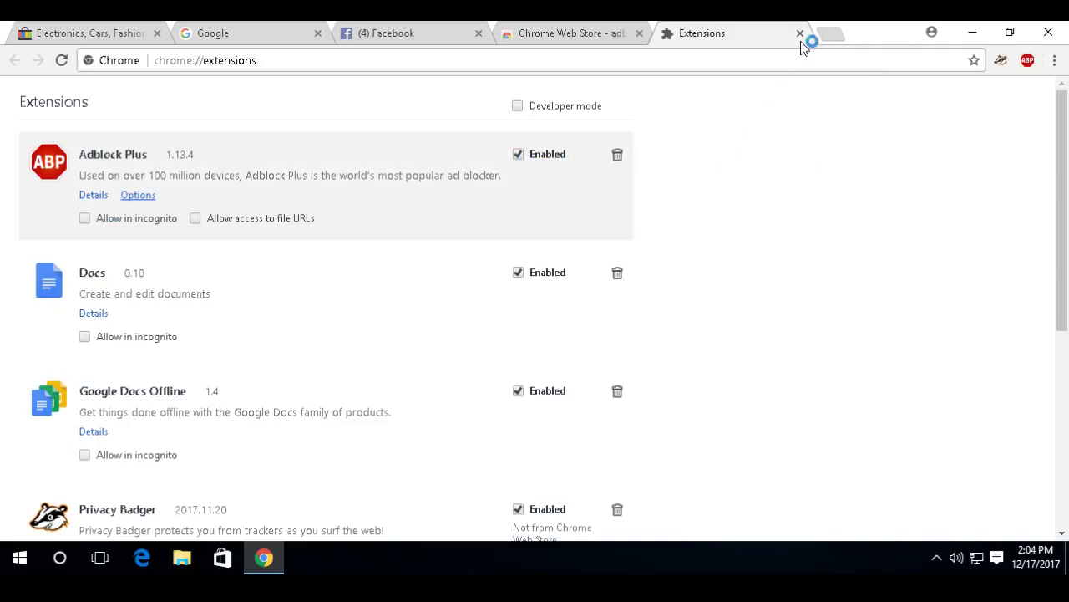
pyautogui.click(519, 153)
pyautogui.click(577, 33)
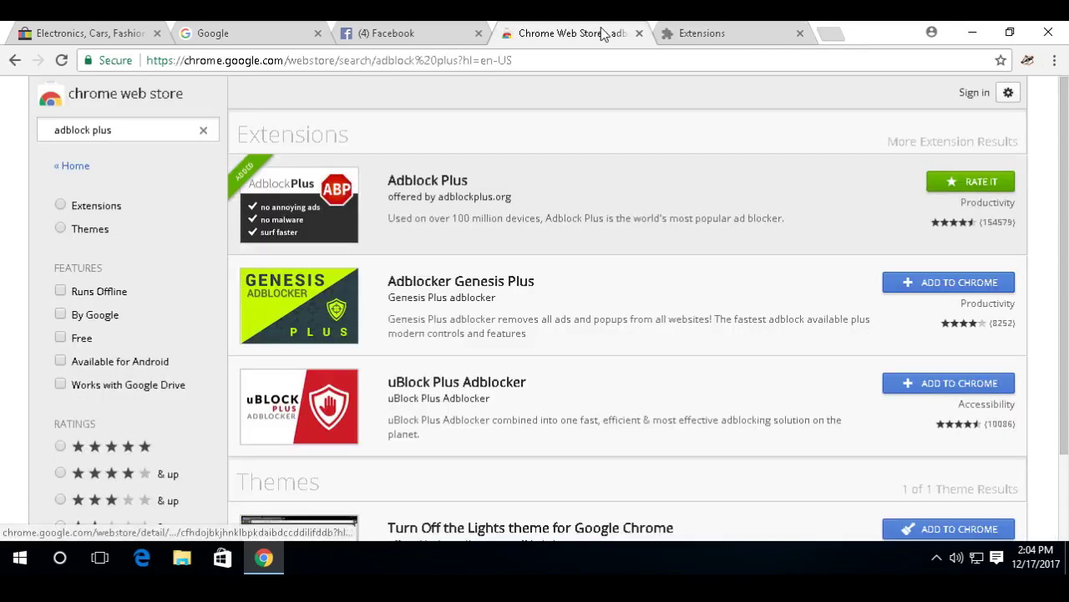
# Search google.com for 'canon cameras' and block the location request.
pyautogui.click(539, 55)
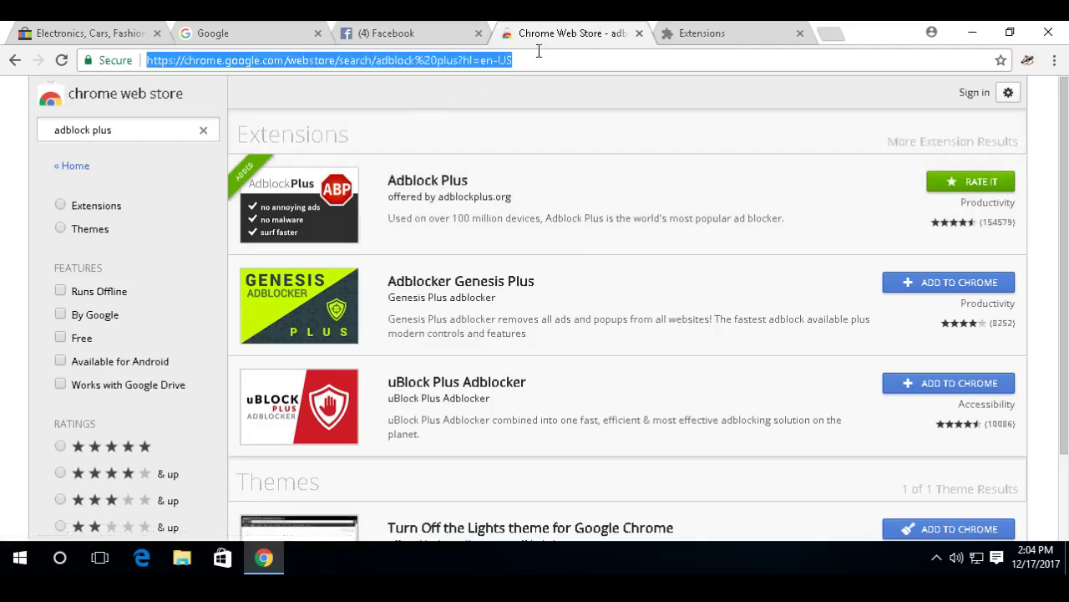
pyautogui.write('google.com')
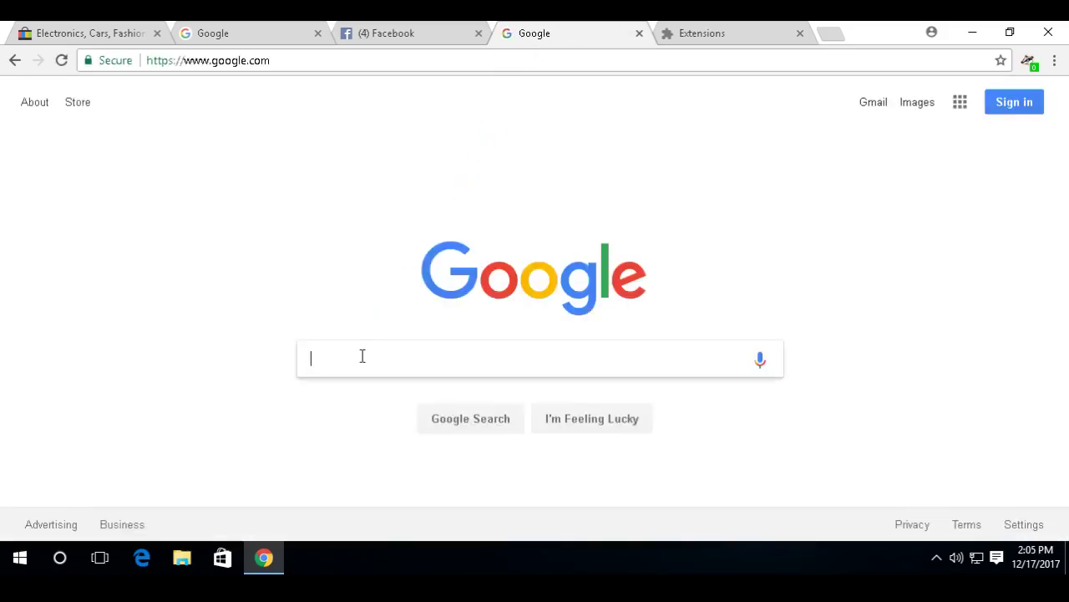
pyautogui.write('canon')
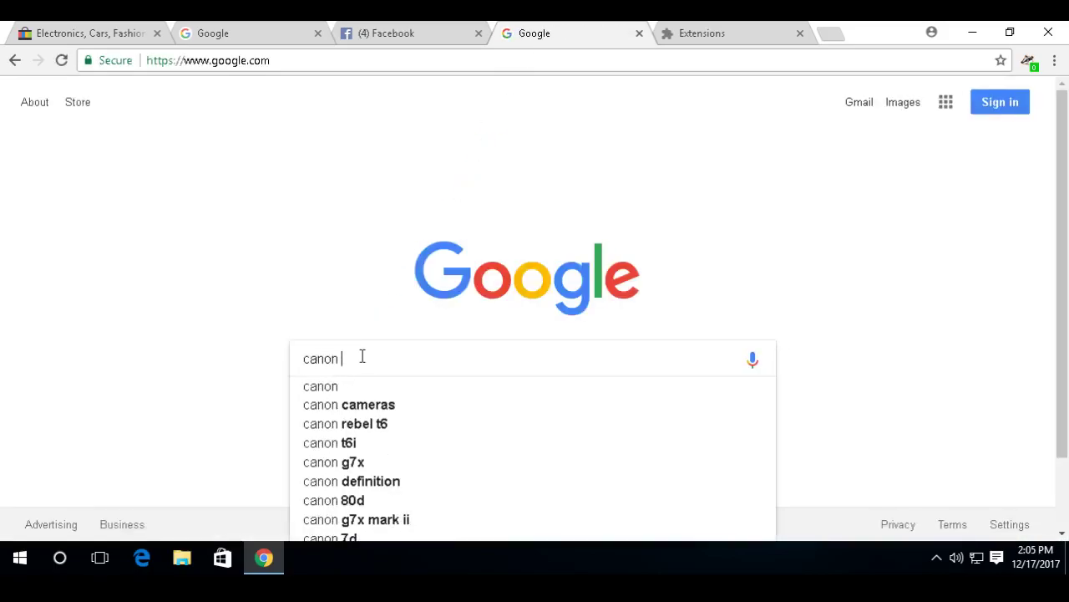
pyautogui.write(' cama')
pyautogui.press('BackSpace')
pyautogui.write('eras')
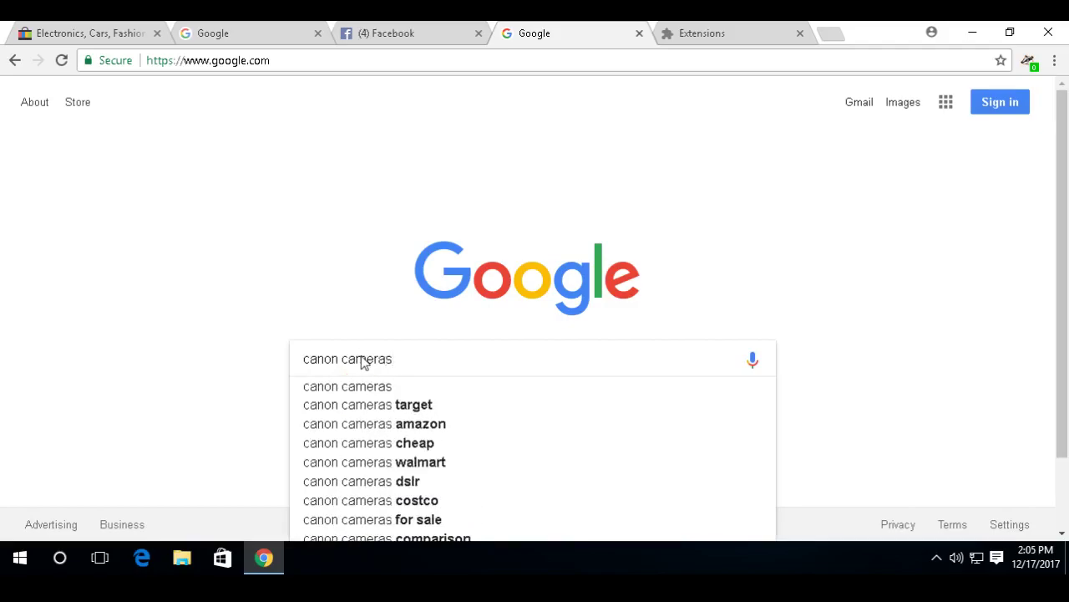
pyautogui.press('Return')
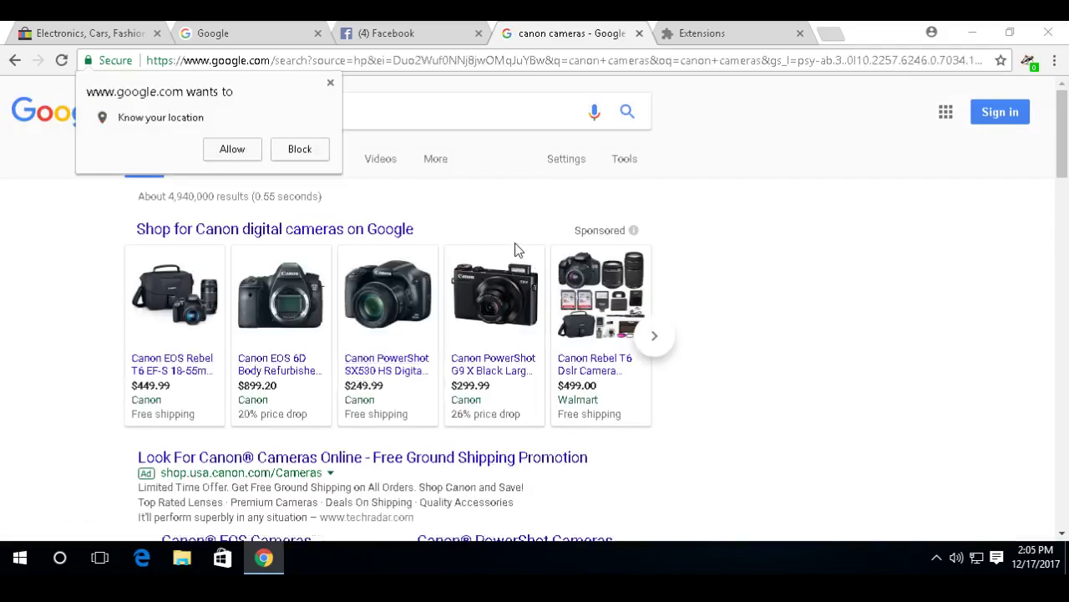
pyautogui.click(304, 151)
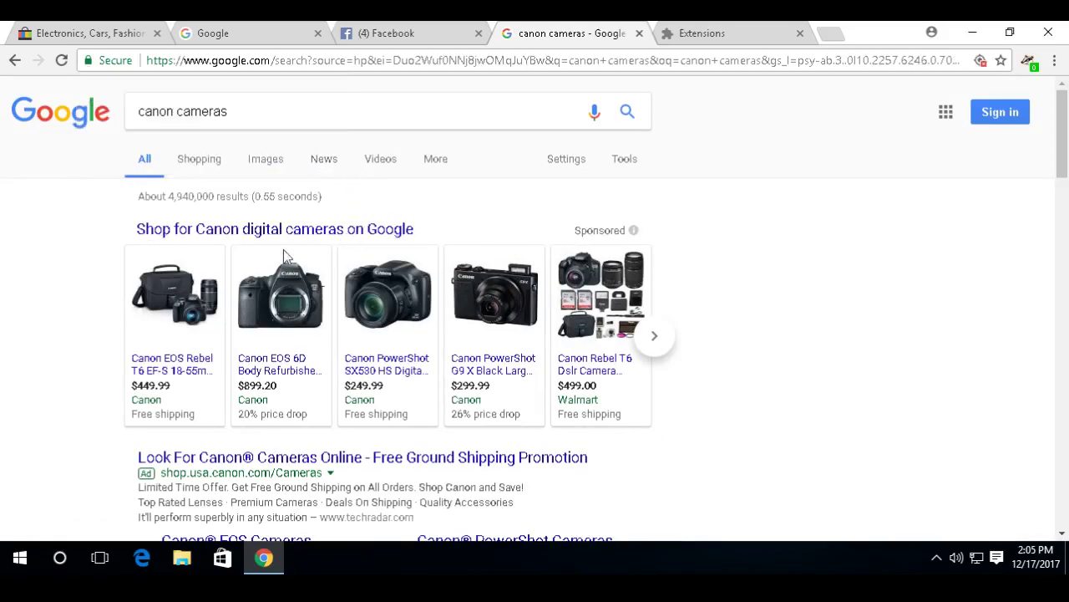
pyautogui.scroll(-2, 648, 341)
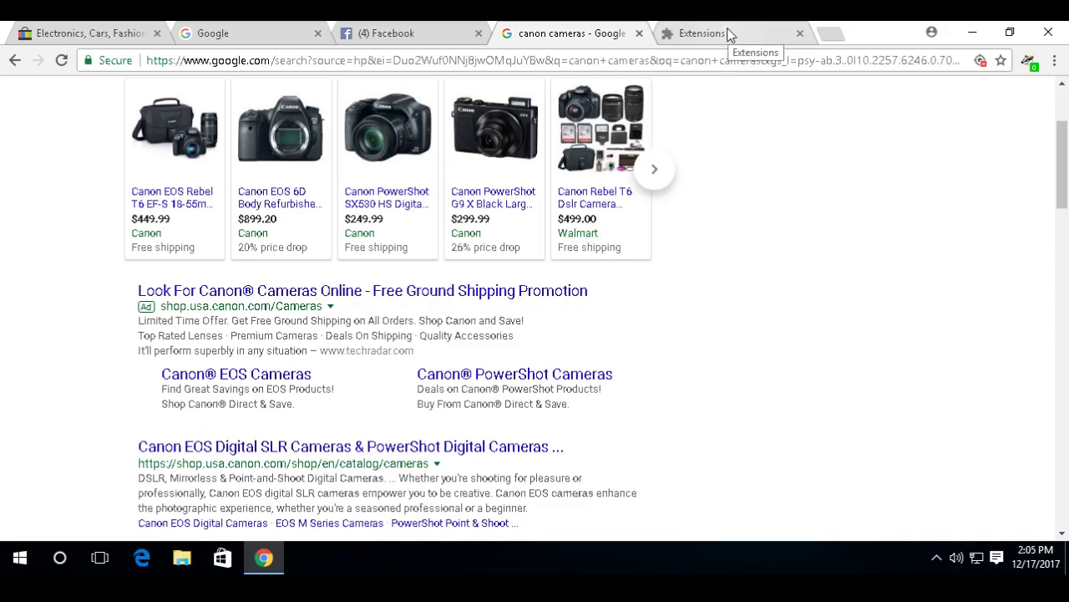
pyautogui.scroll(1, 557, 256)
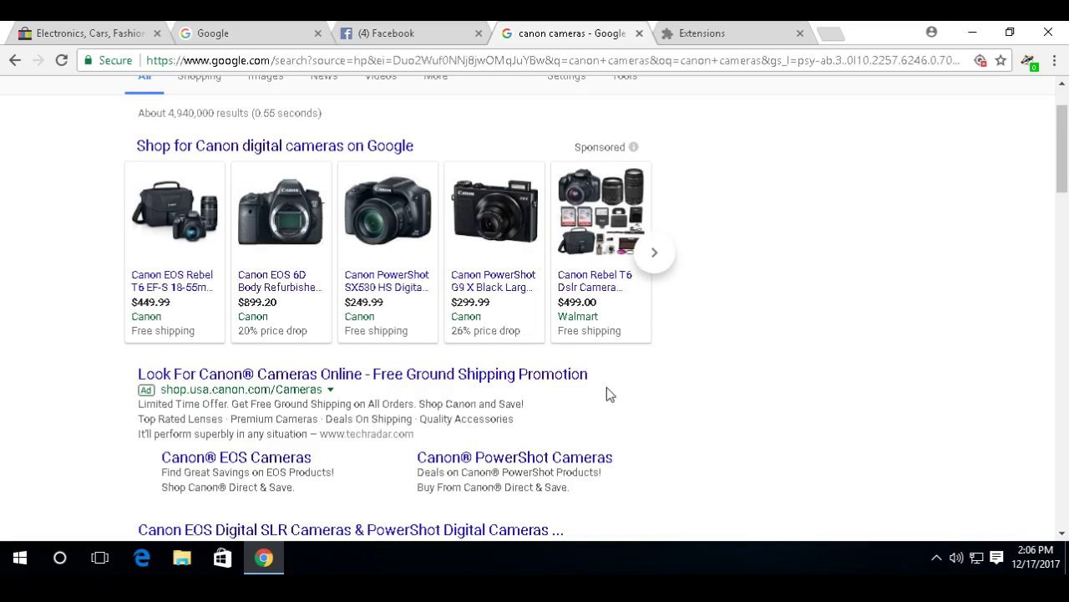
pyautogui.click(567, 61)
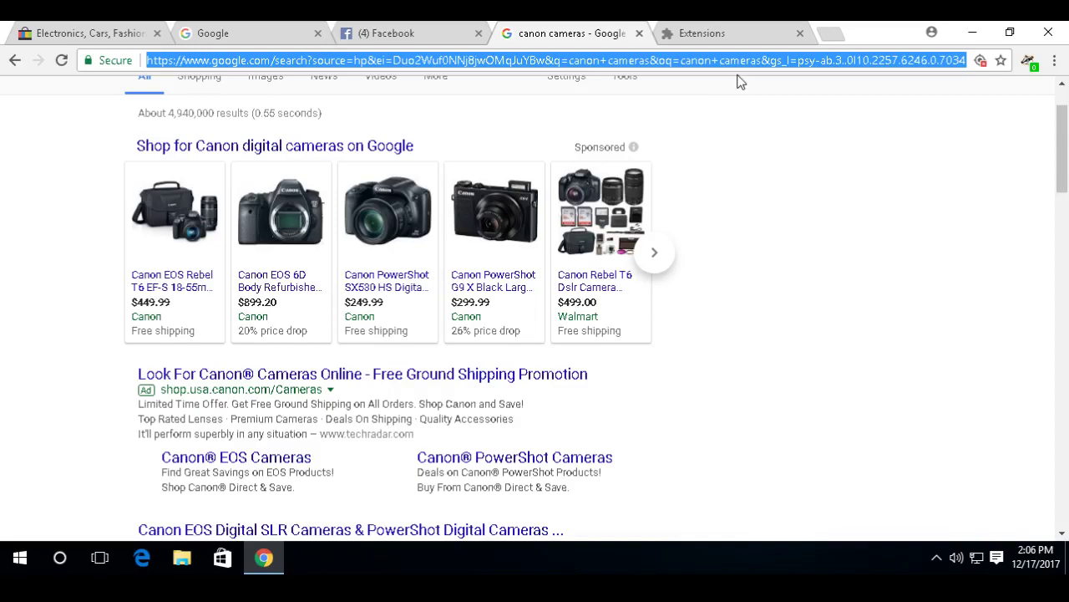
# Load ask.com and search for 'login', scrolling through the ad-topped results.
pyautogui.write('ask.com')
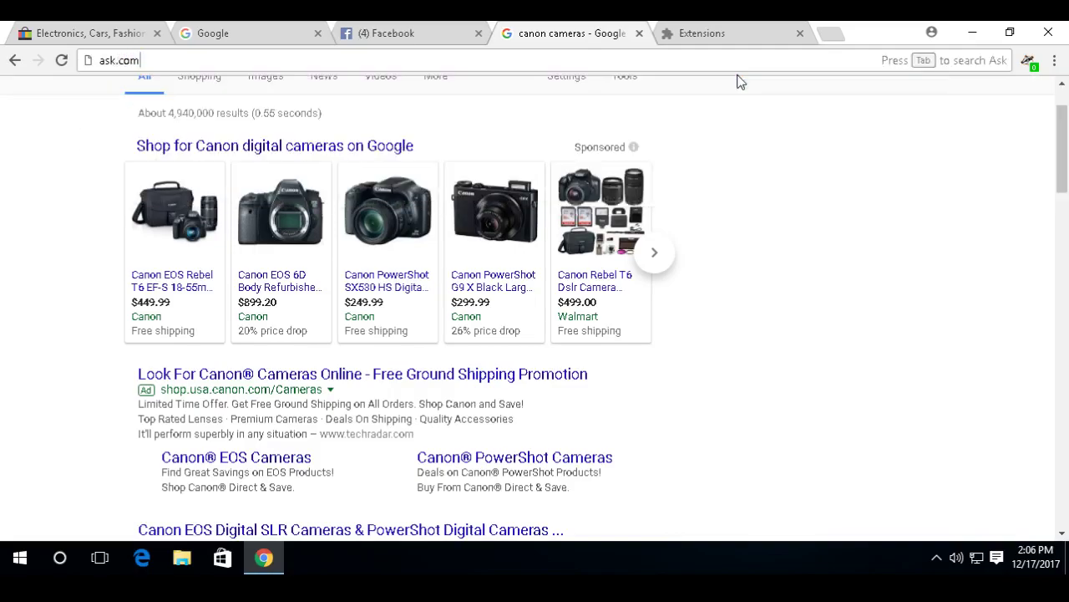
pyautogui.press('Return')
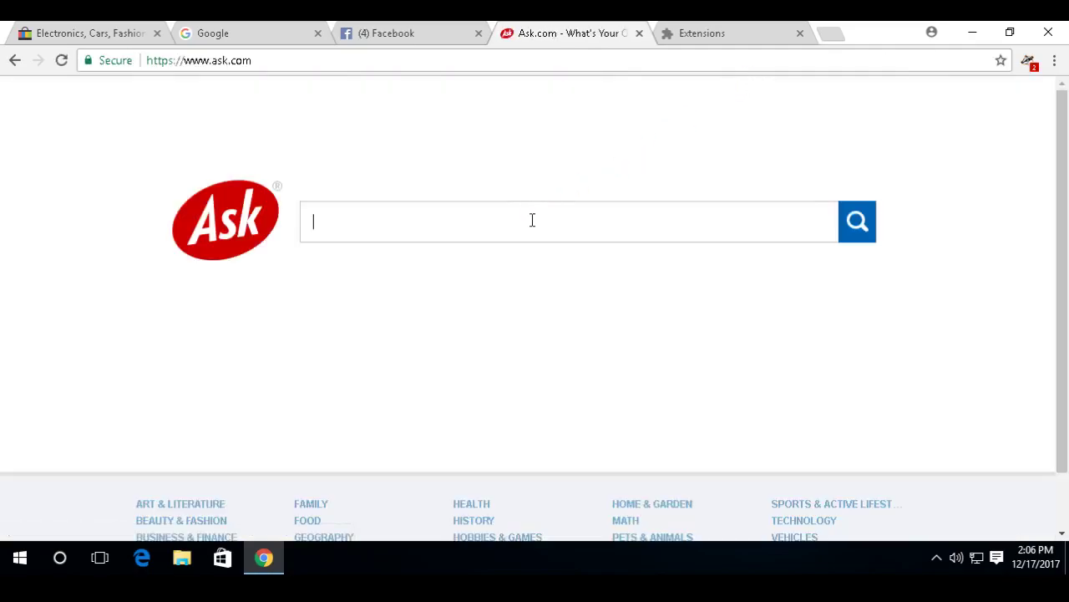
pyautogui.write('login')
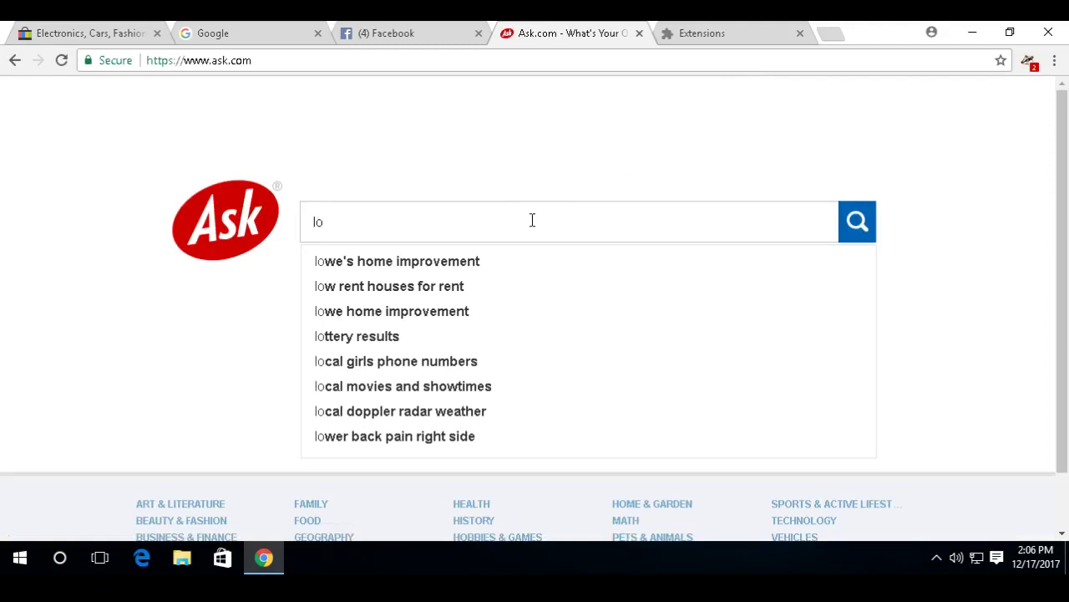
pyautogui.press('Return')
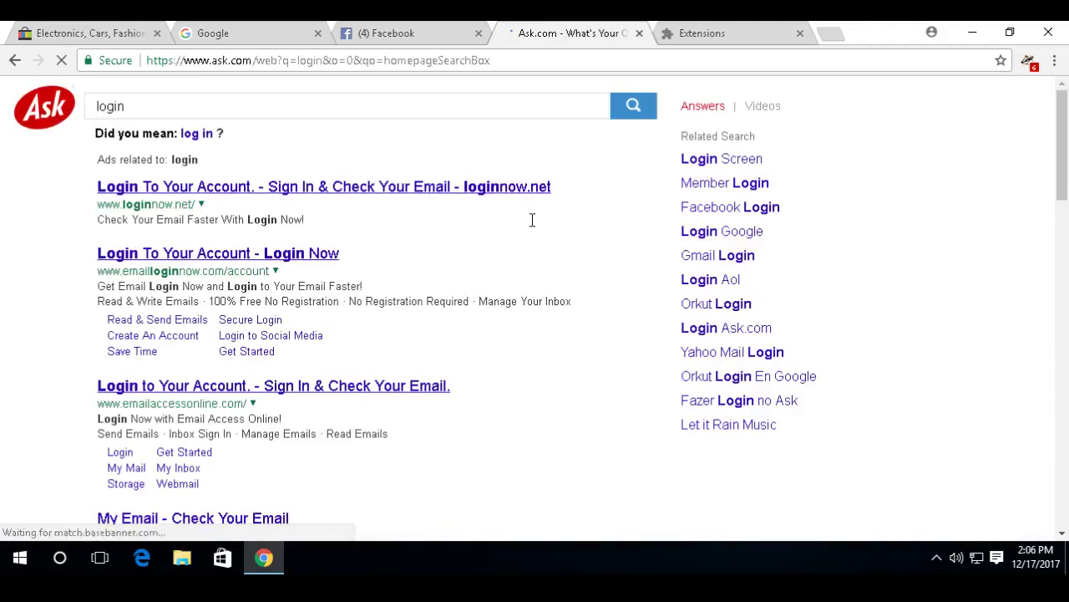
pyautogui.scroll(-1, 529, 234)
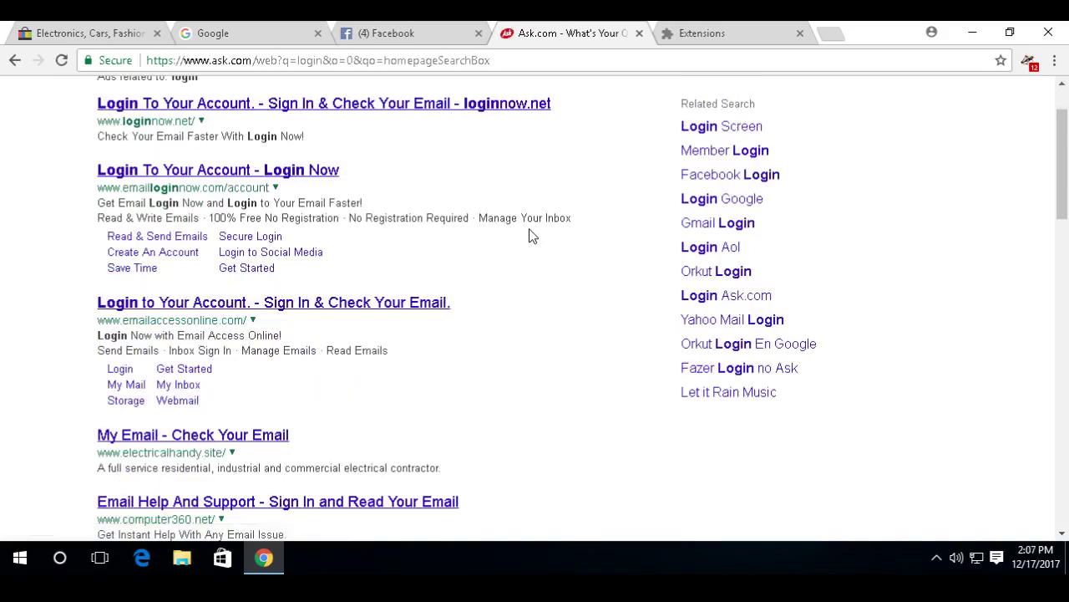
pyautogui.scroll(1, 504, 258)
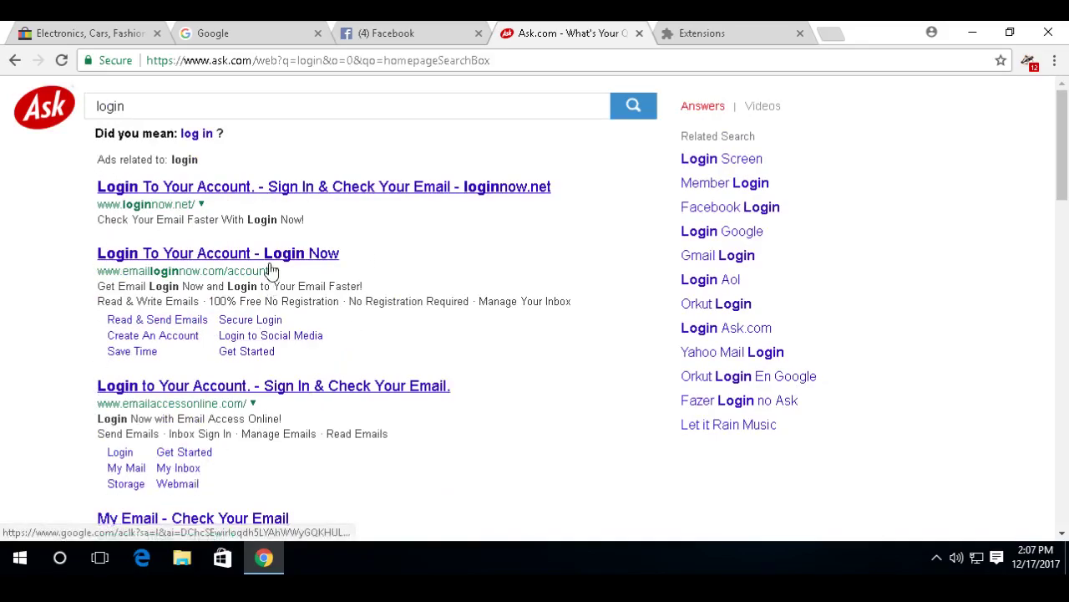
pyautogui.scroll(-1, 421, 313)
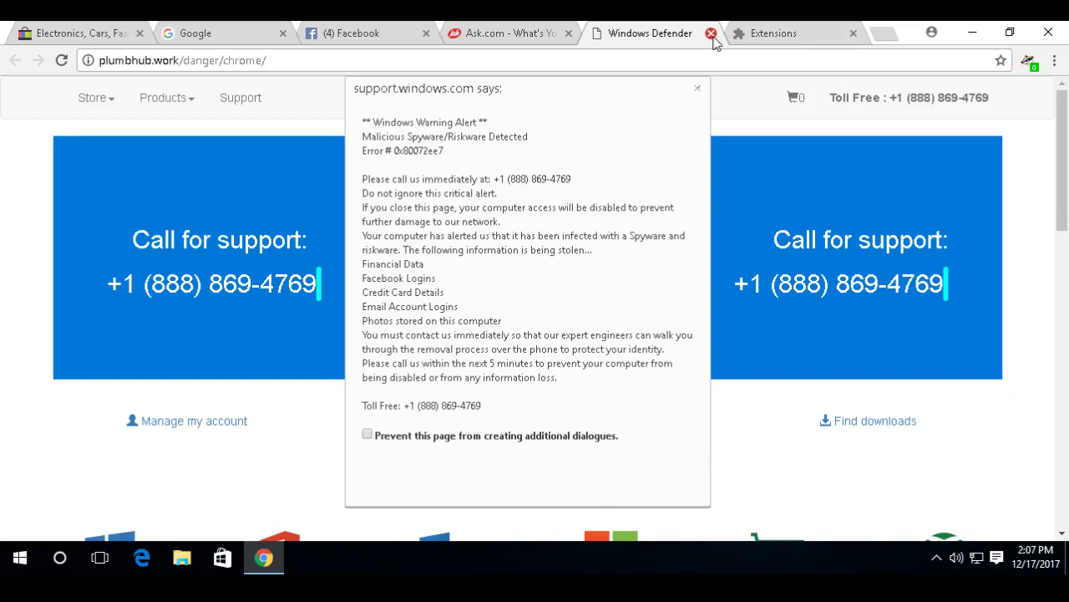
pyautogui.click(711, 34)
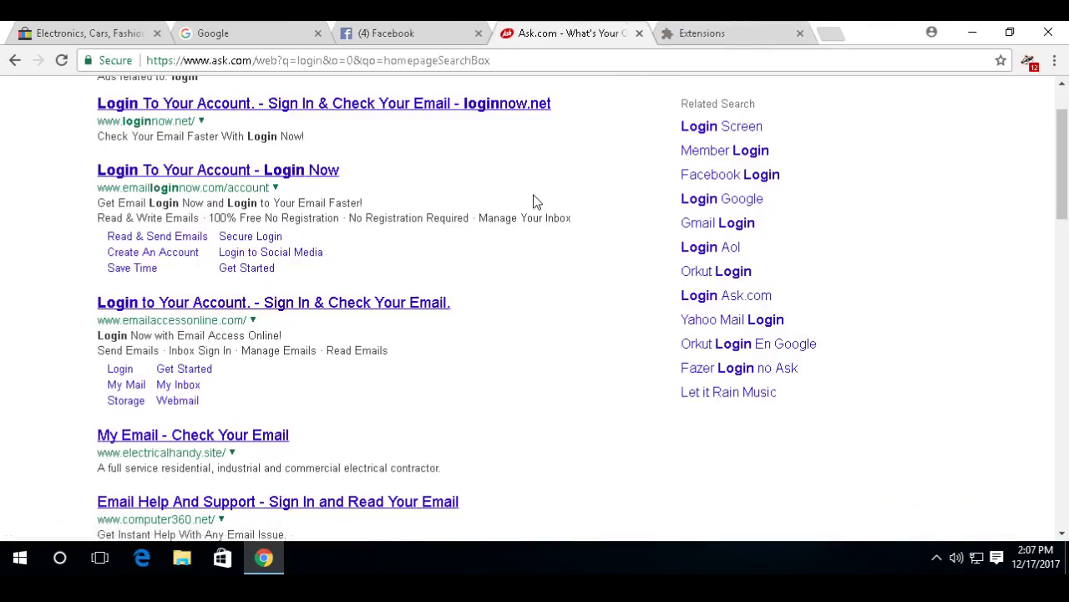
# Tick Enable for Adblock Plus on the Extensions page and return to the Ask login results.
pyautogui.click(1056, 65)
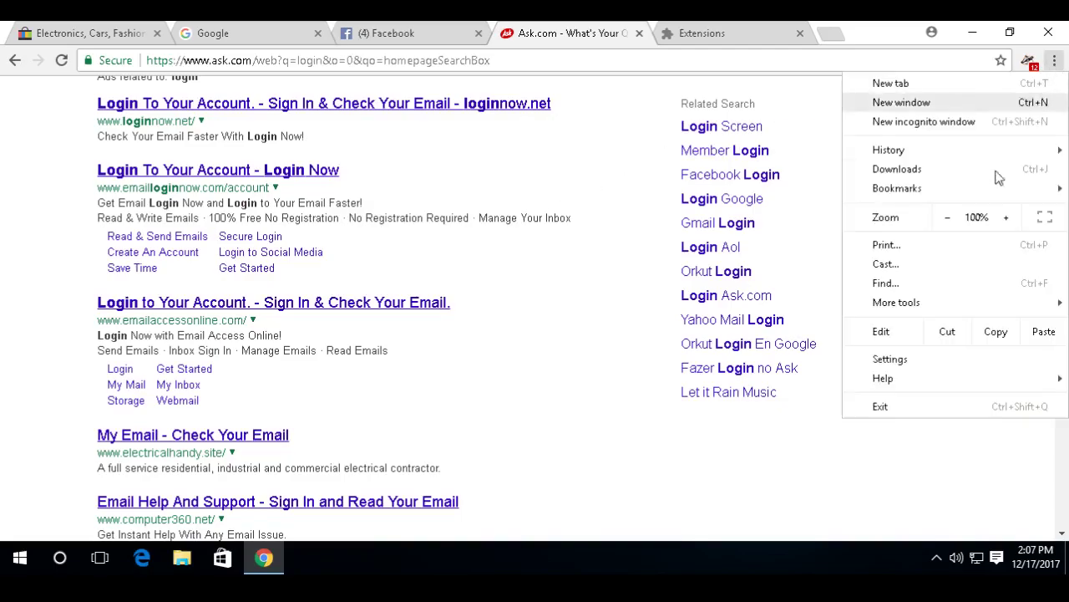
pyautogui.moveTo(929, 306)
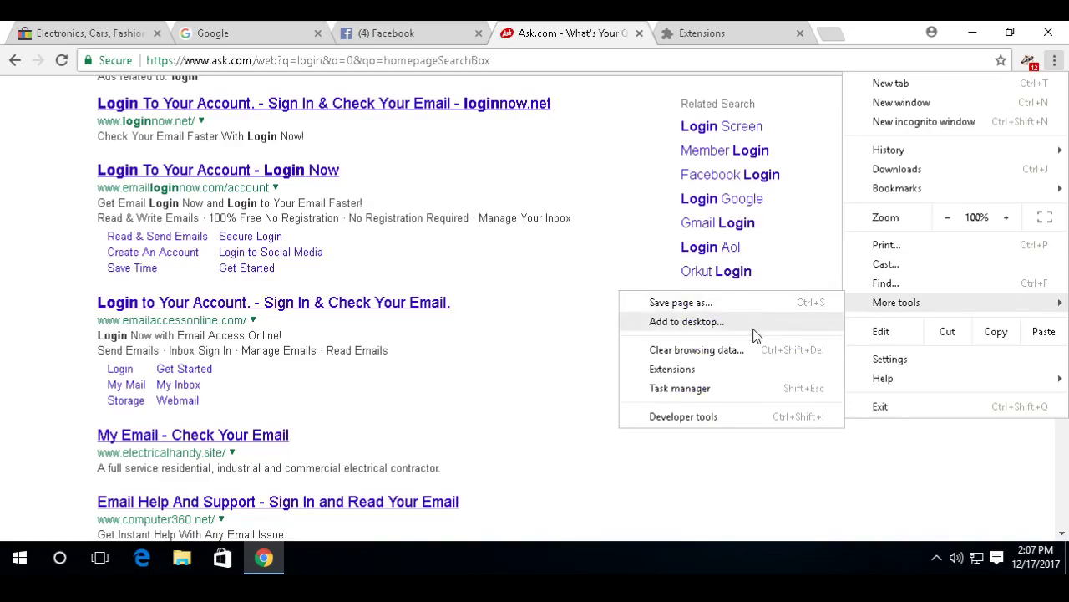
pyautogui.click(727, 373)
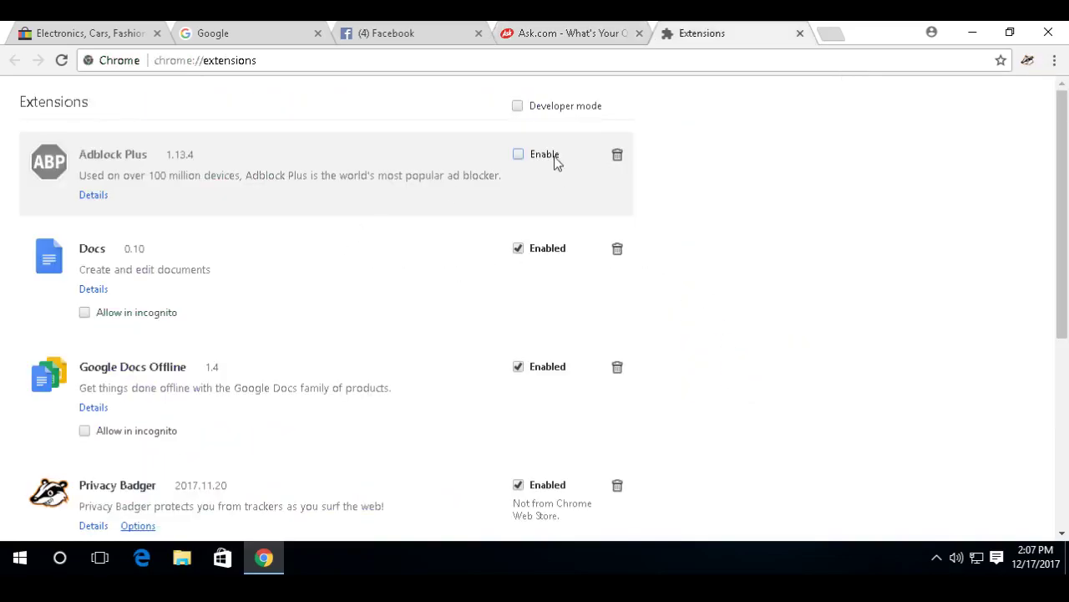
pyautogui.click(518, 155)
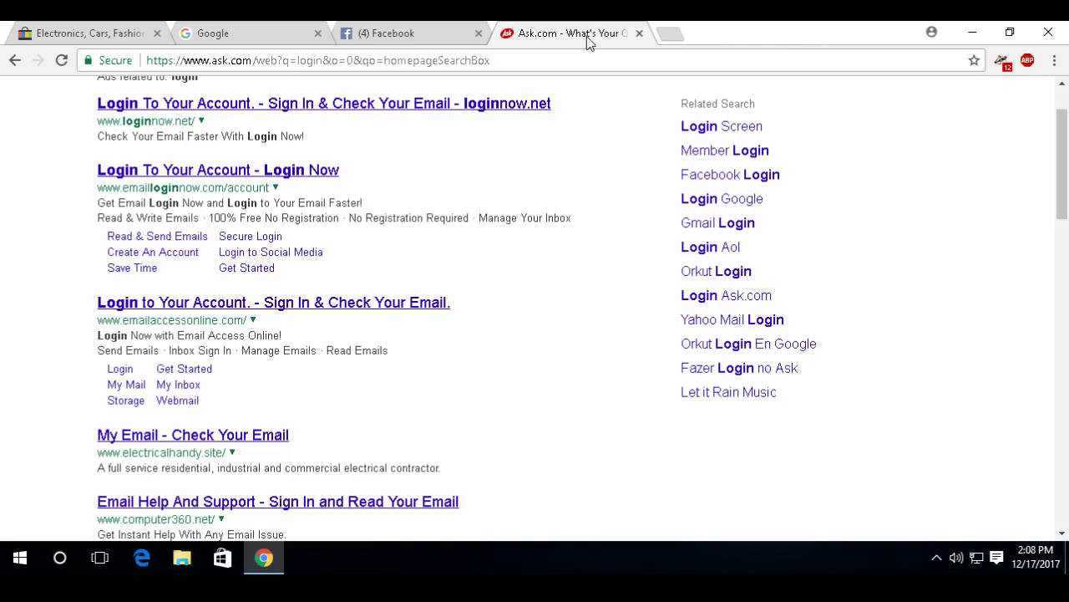
pyautogui.scroll(1, 621, 203)
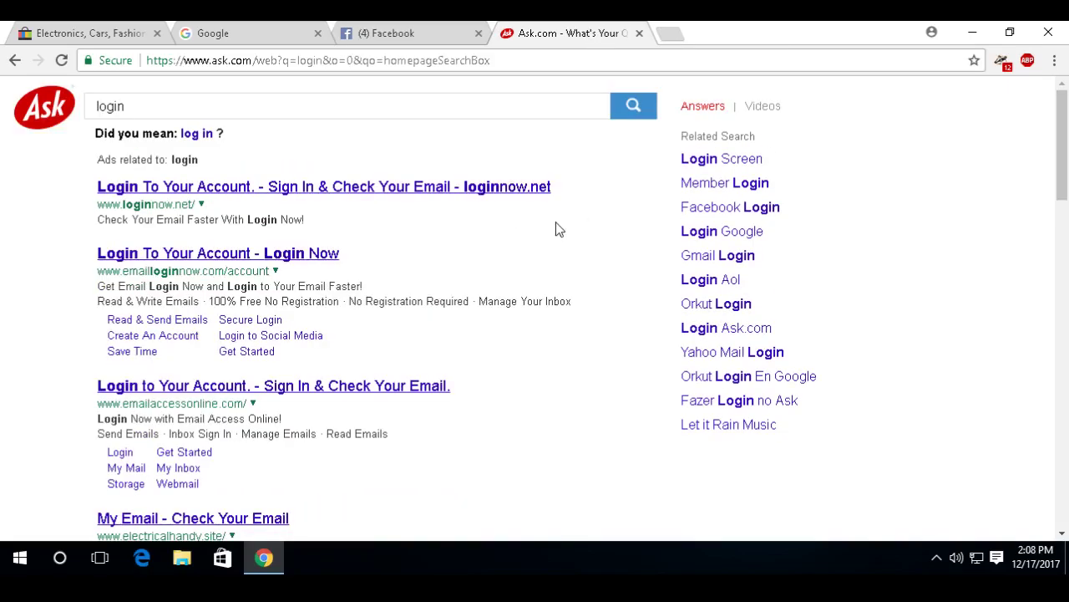
# Open the Adblock Plus options page from its toolbar popup.
pyautogui.click(1031, 65)
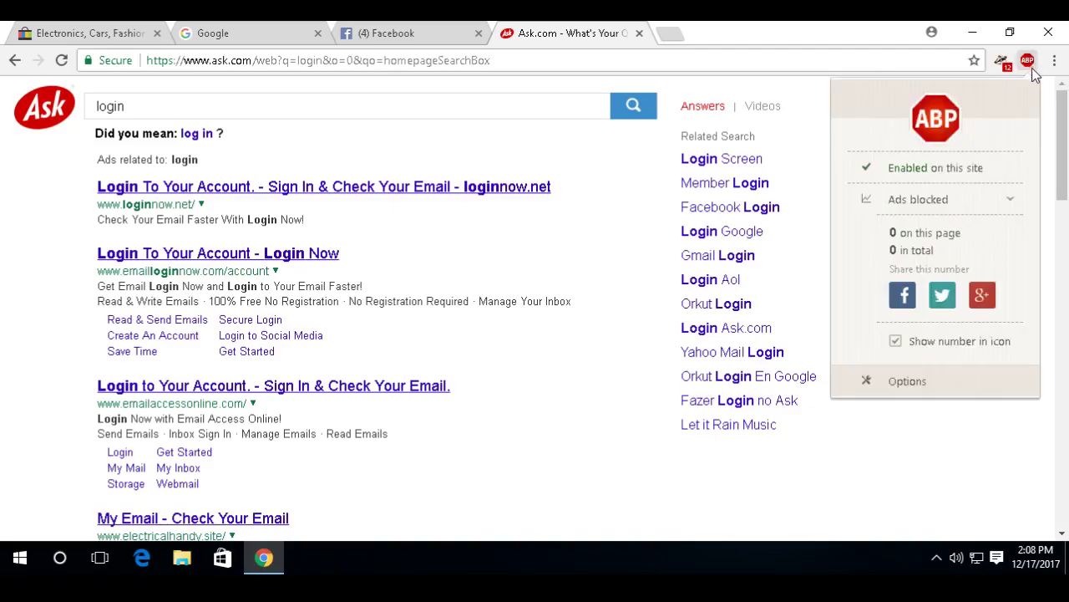
pyautogui.click(907, 384)
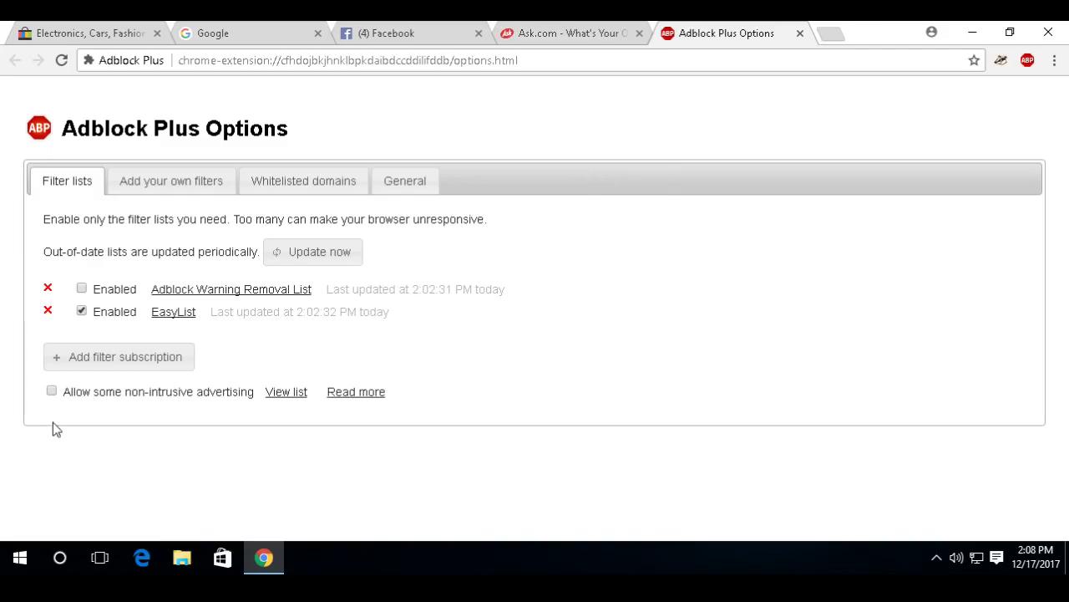
# Close the Adblock Plus options and reload the Ask.com login results to confirm the sponsored ads are gone.
pyautogui.click(799, 33)
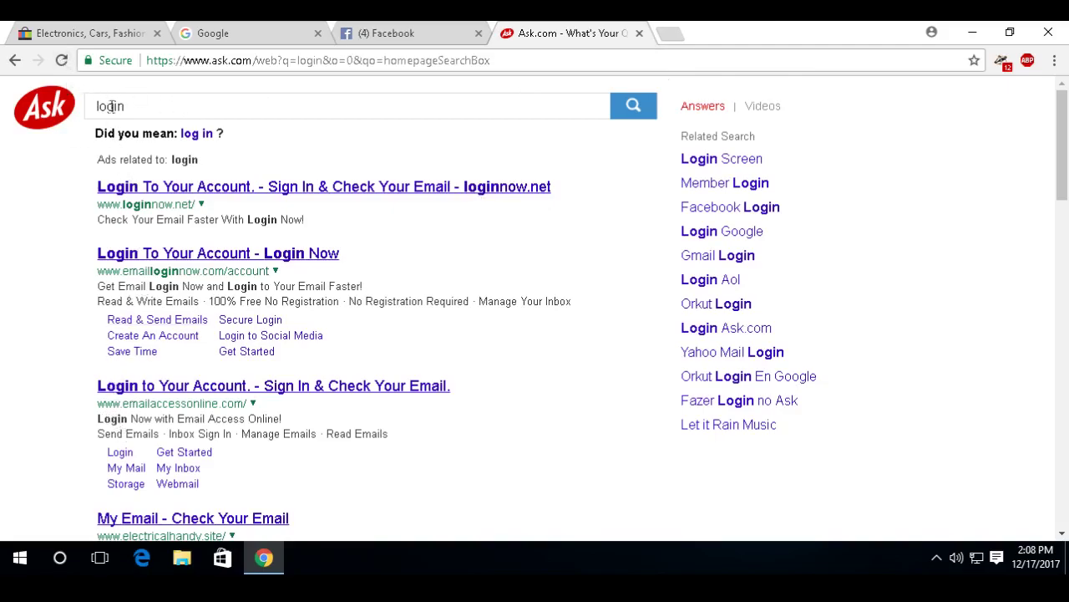
pyautogui.click(63, 60)
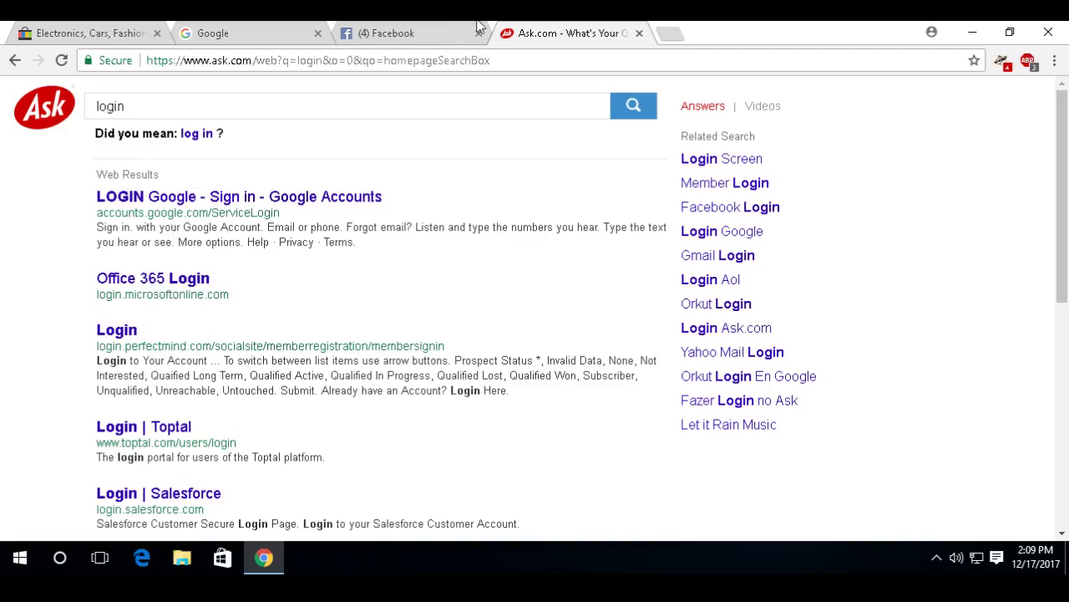
# Close Ask.com, reload Facebook and scroll its feed to confirm no sponsored ads, then close Facebook.
pyautogui.click(639, 34)
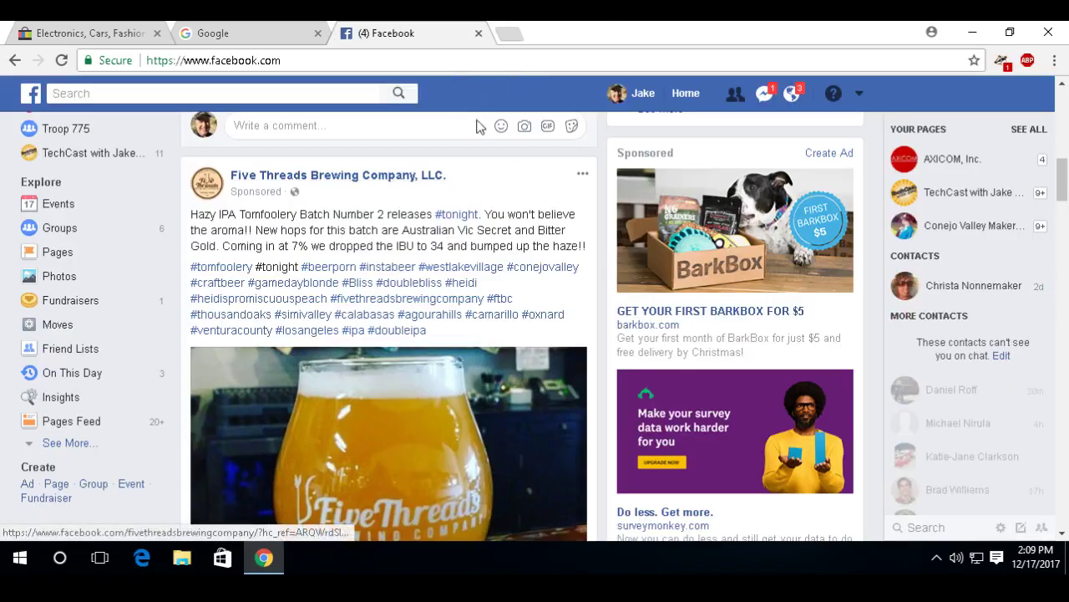
pyautogui.click(61, 60)
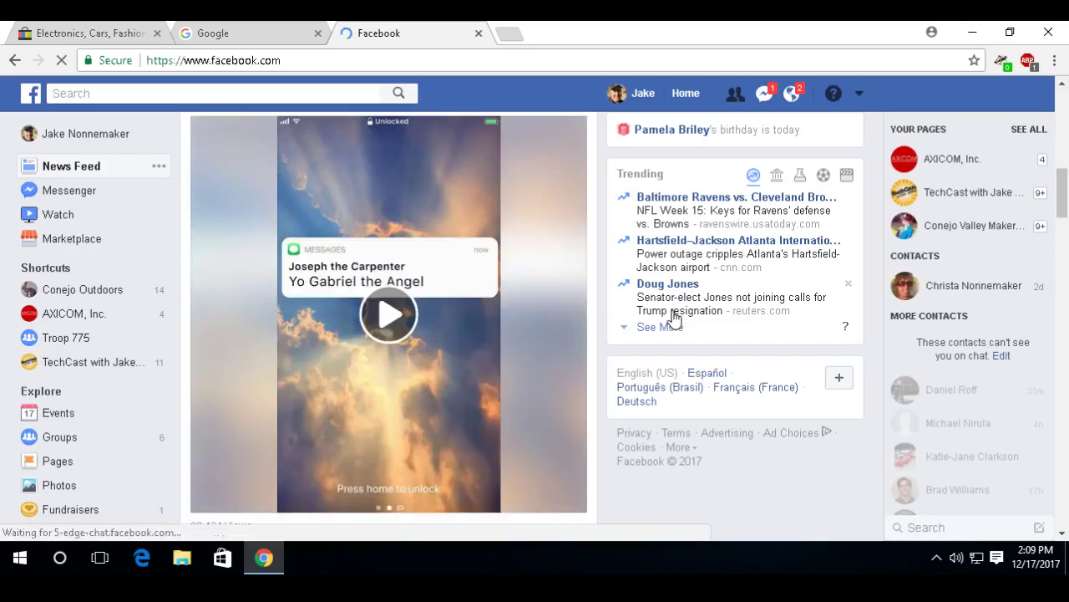
pyautogui.scroll(2, 675, 320)
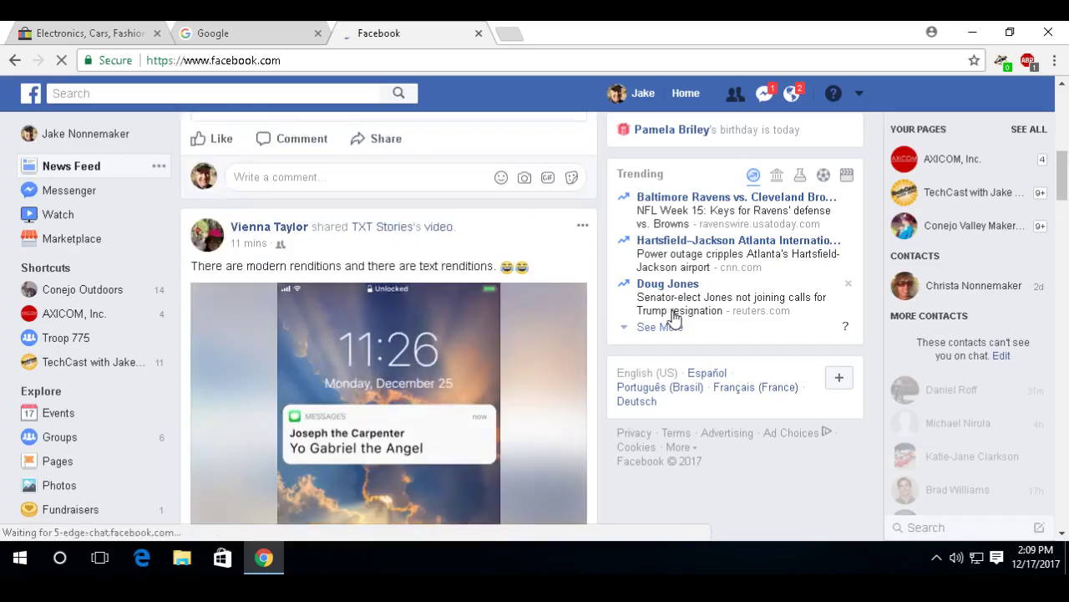
pyautogui.scroll(-2, 675, 320)
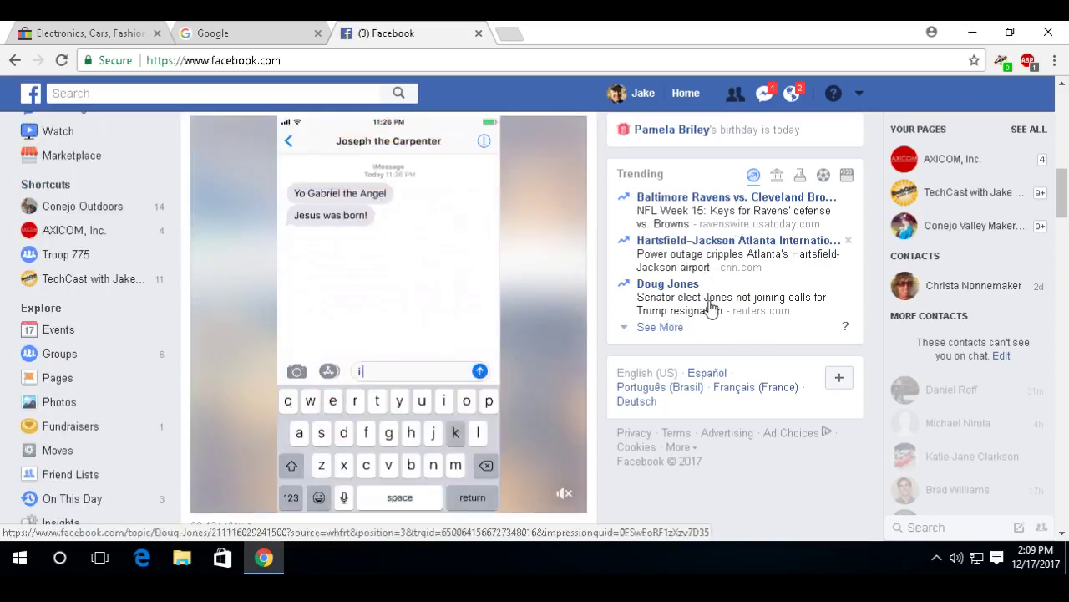
pyautogui.scroll(2, 706, 302)
pyautogui.scroll(1, 752, 281)
pyautogui.scroll(-1, 724, 353)
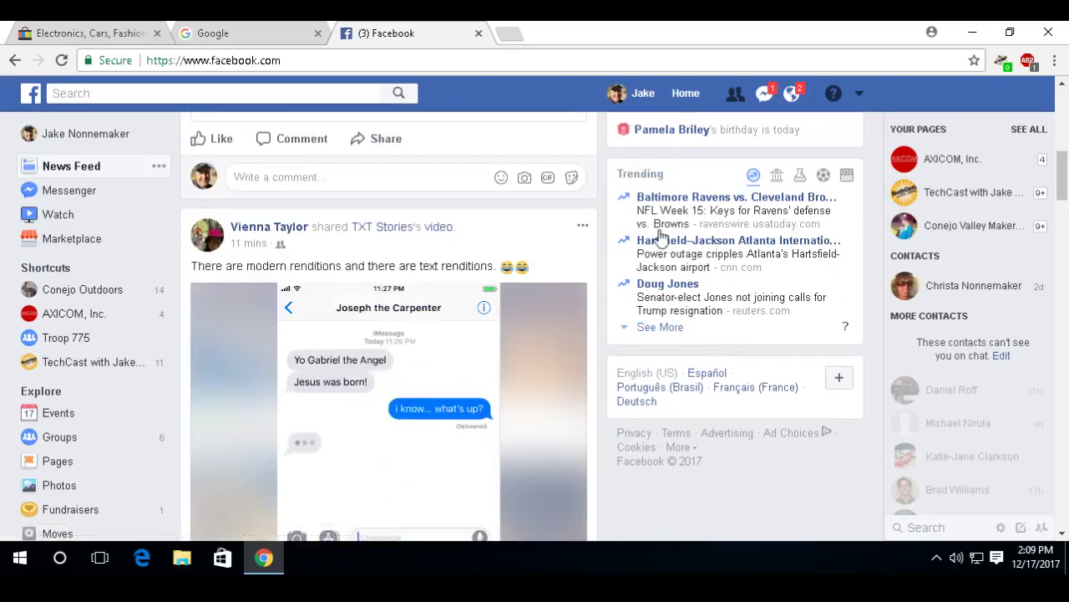
pyautogui.click(478, 33)
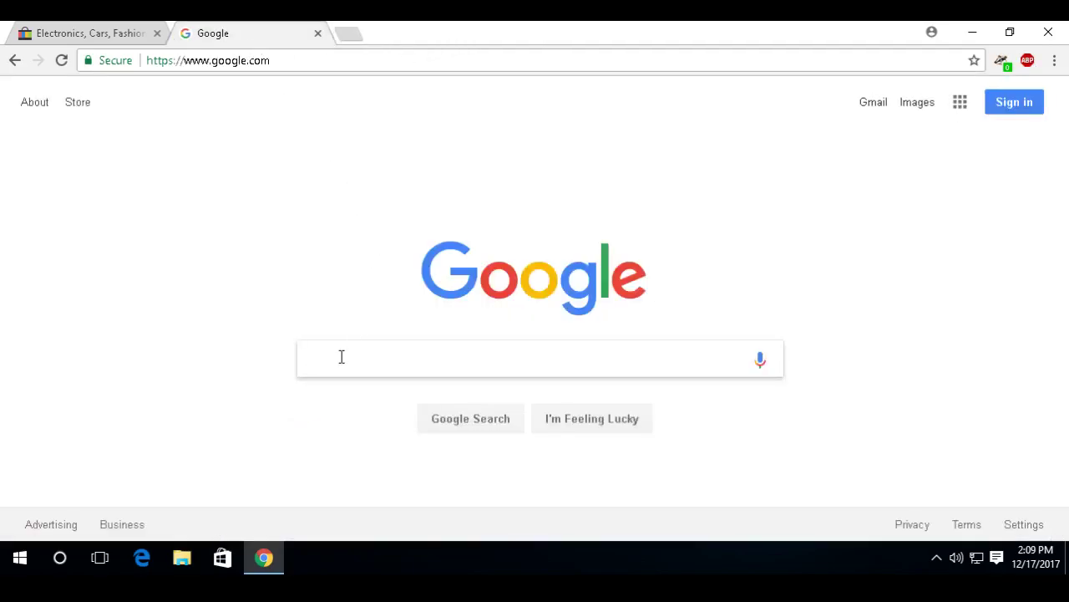
# Search Google for 'canon camera'.
pyautogui.write('amera')
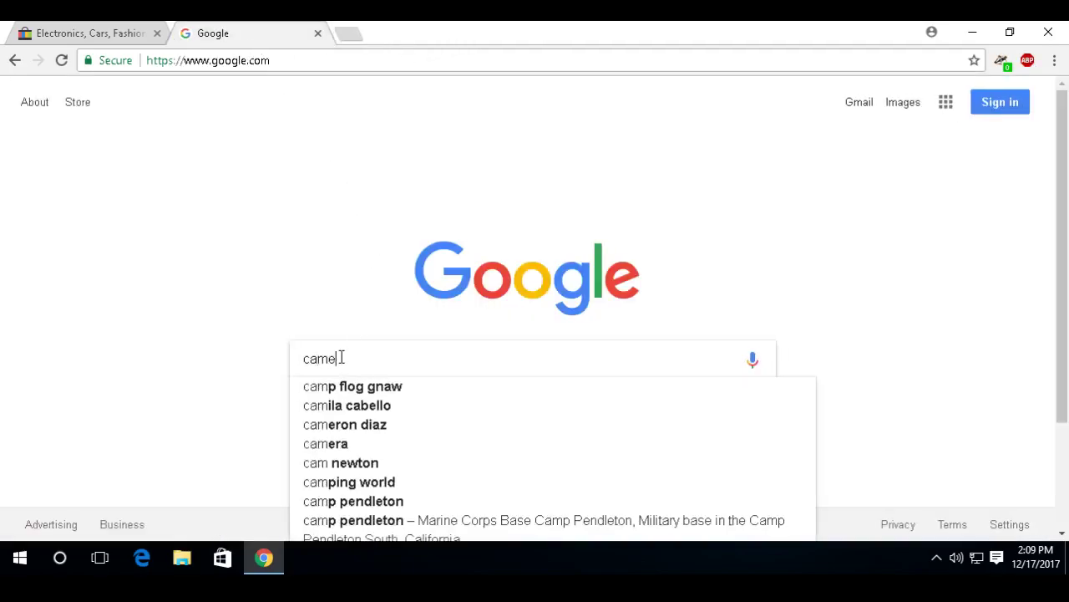
pyautogui.press('BackSpace')
pyautogui.press('BackSpace')
pyautogui.press('BackSpace')
pyautogui.press('BackSpace')
pyautogui.press('BackSpace')
pyautogui.write('anon camera')
pyautogui.press('Return')
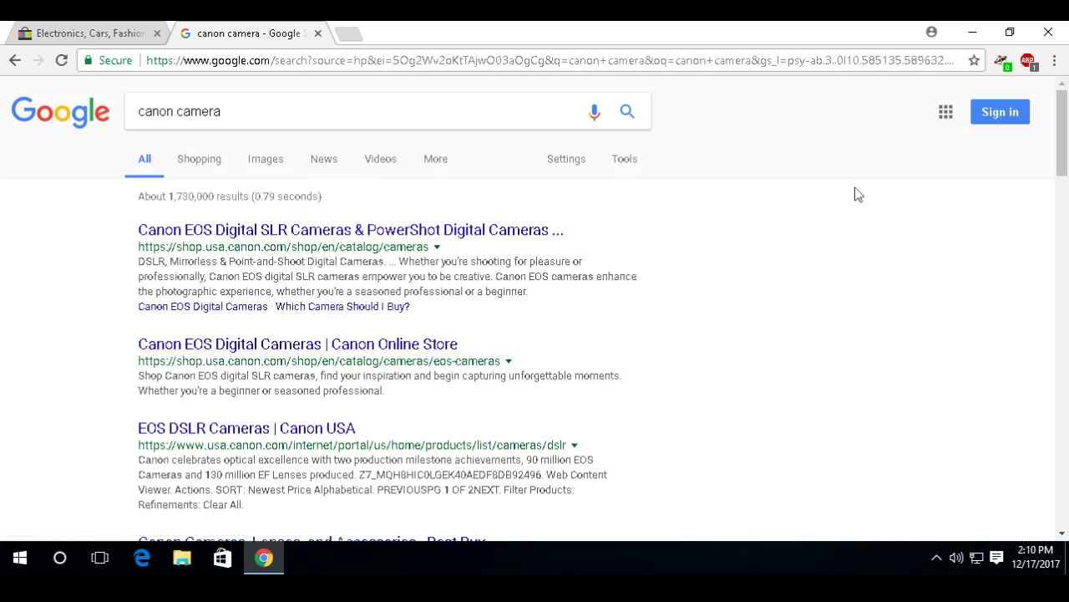
# Disable Adblock Plus on Google and reload to reveal the sponsored camera ads.
pyautogui.click(1030, 63)
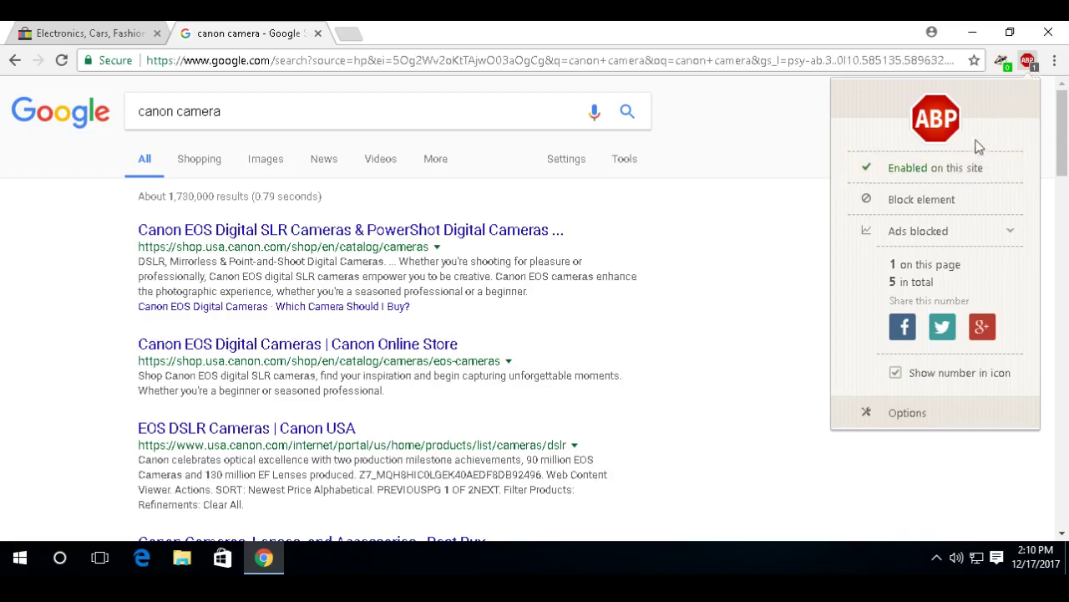
pyautogui.click(925, 180)
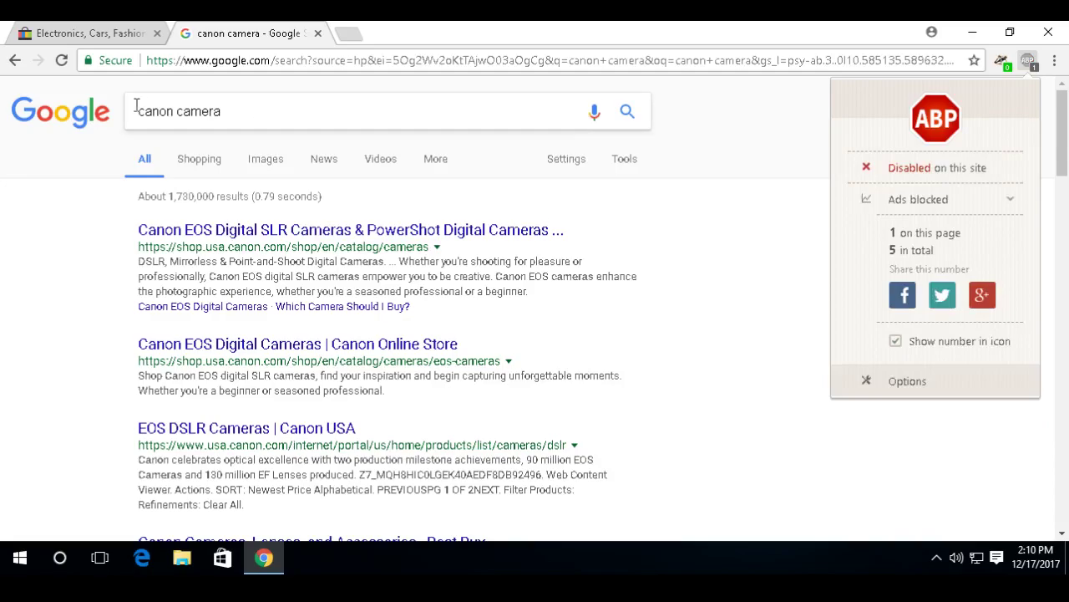
pyautogui.click(62, 61)
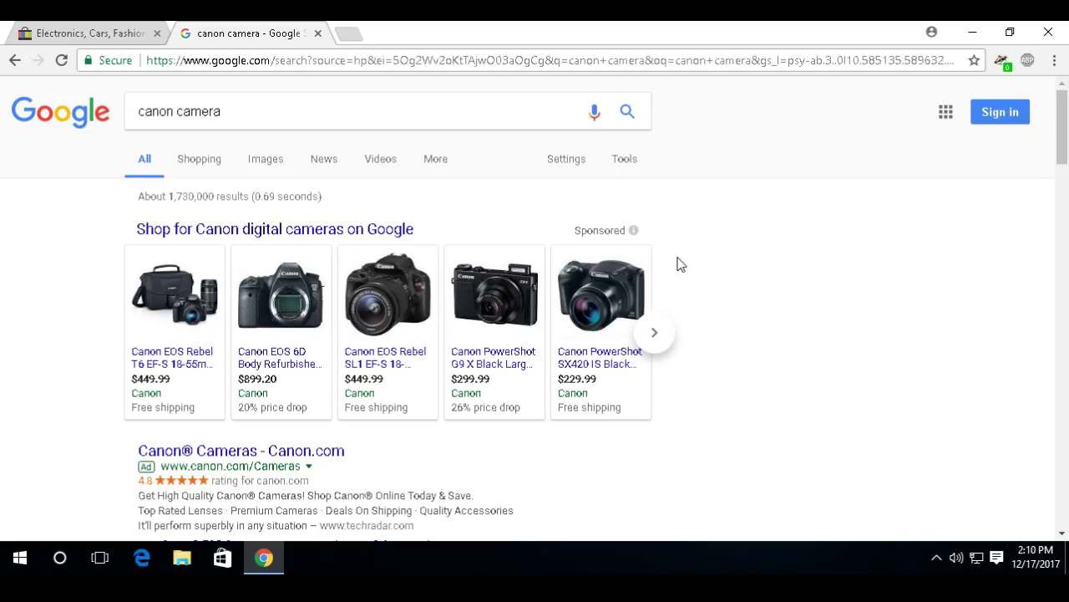
# Re-enable Adblock Plus on Google.
pyautogui.click(1030, 62)
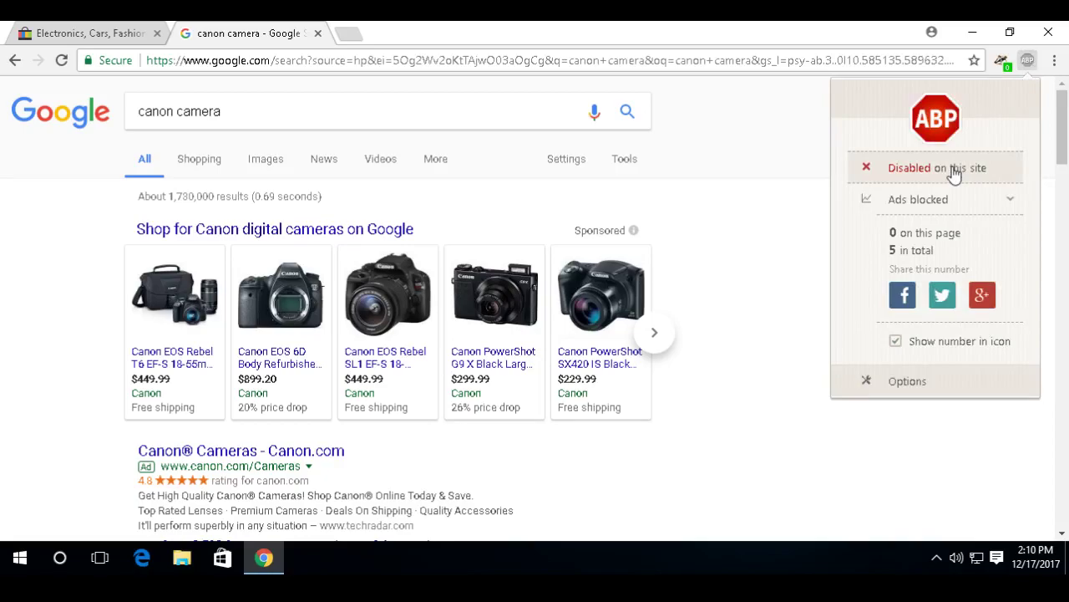
pyautogui.click(955, 171)
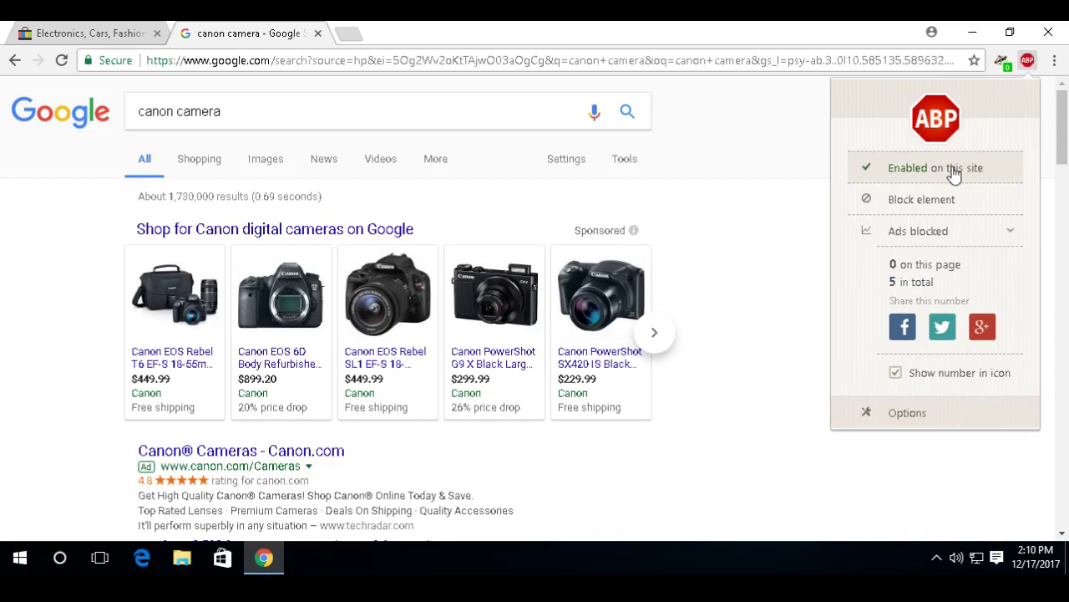
pyautogui.click(776, 239)
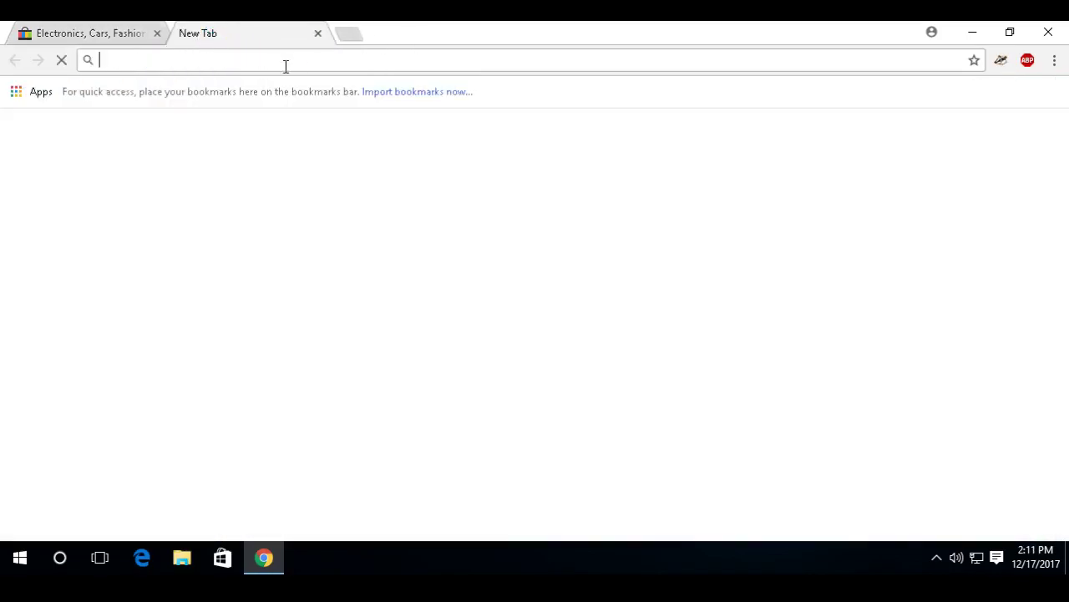
# Open Chrome's Extensions page from the More tools menu.
pyautogui.click(1056, 60)
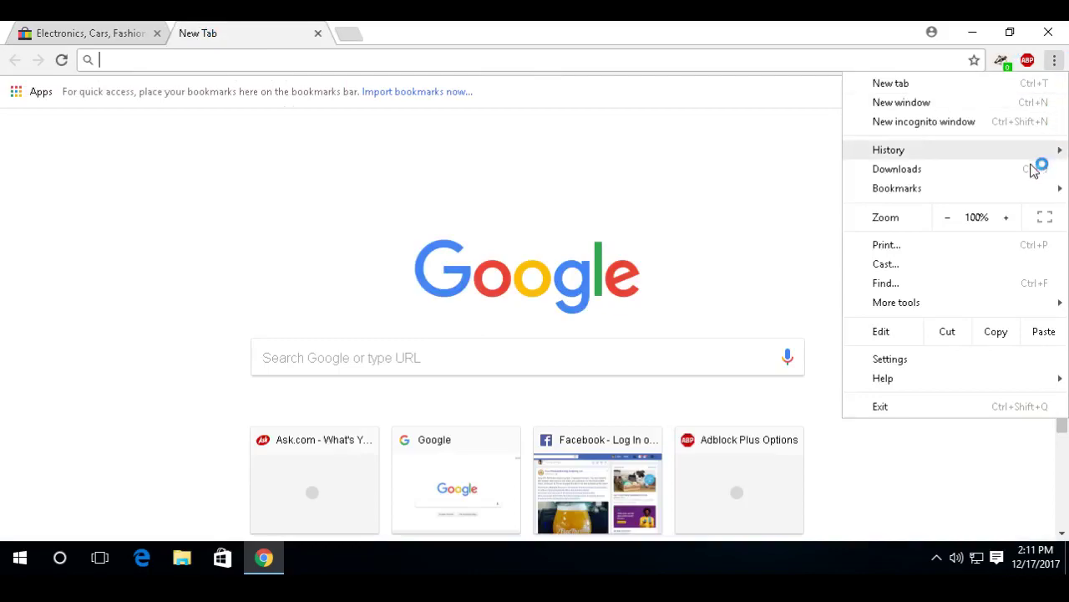
pyautogui.moveTo(1009, 310)
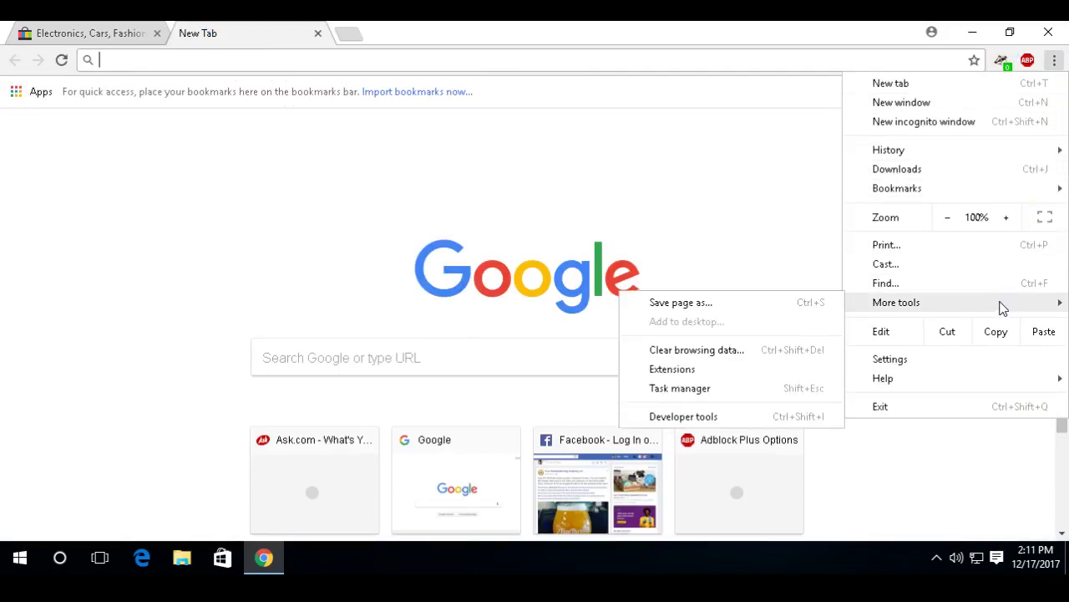
pyautogui.click(723, 376)
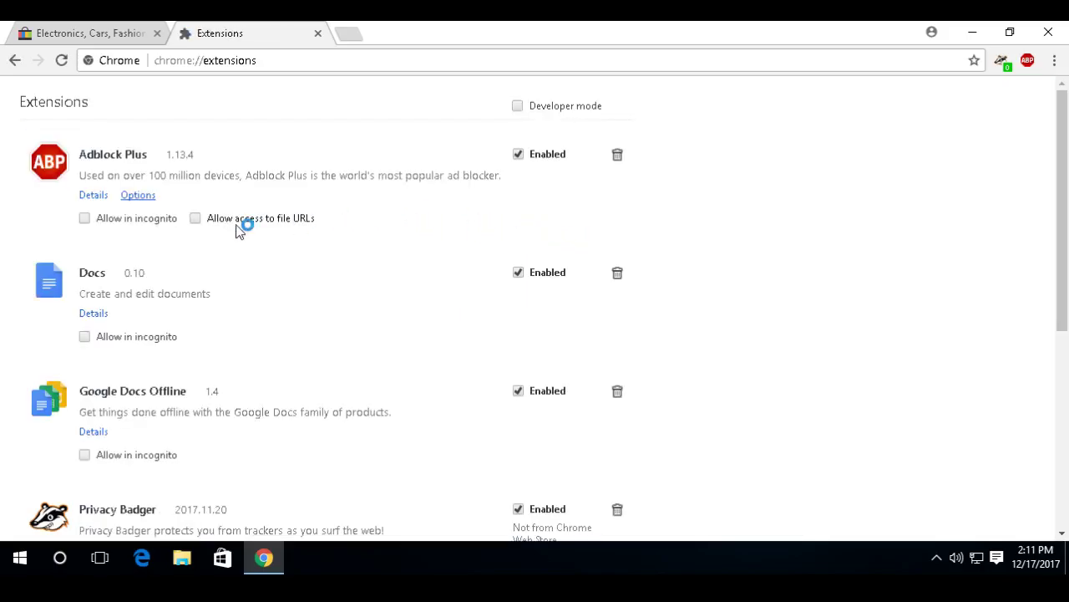
# Enter 'https everywhere' in the Chrome Web Store search.
pyautogui.scroll(-5, 324, 249)
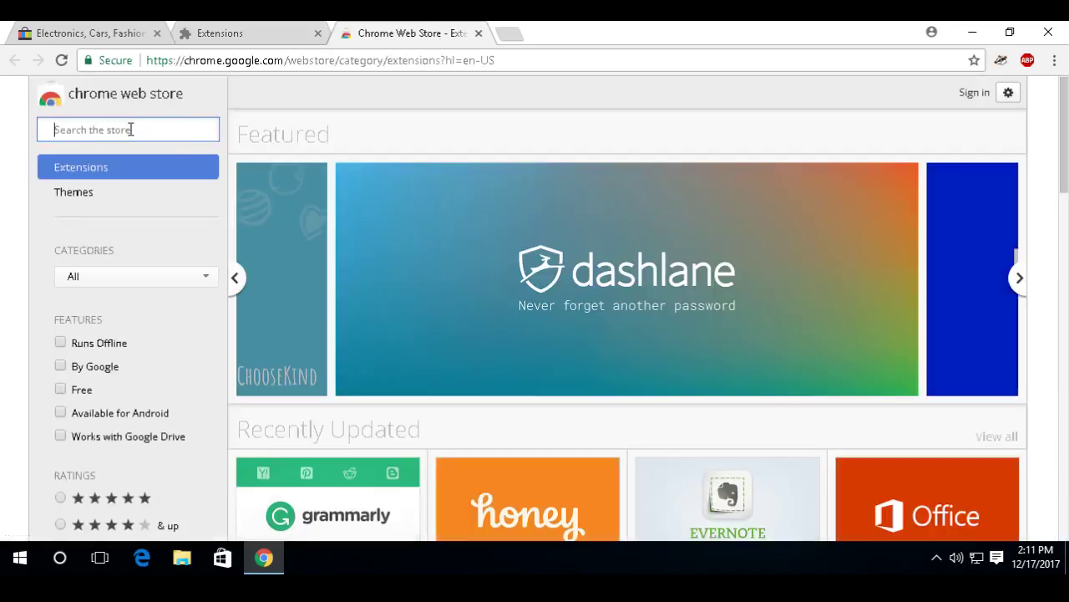
pyautogui.write('https')
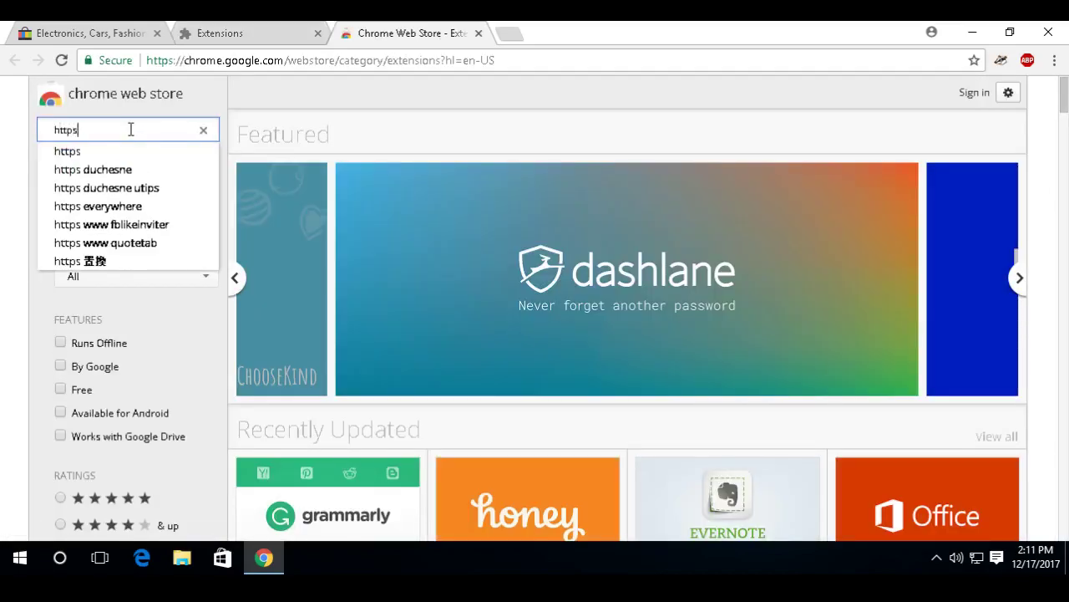
pyautogui.write('everyw')
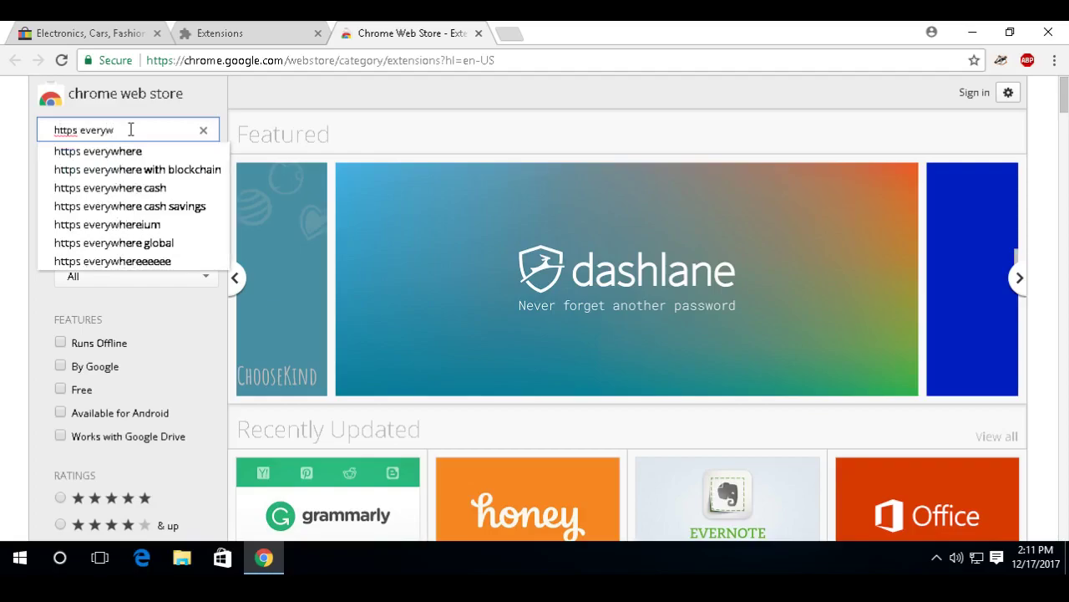
pyautogui.write('here')
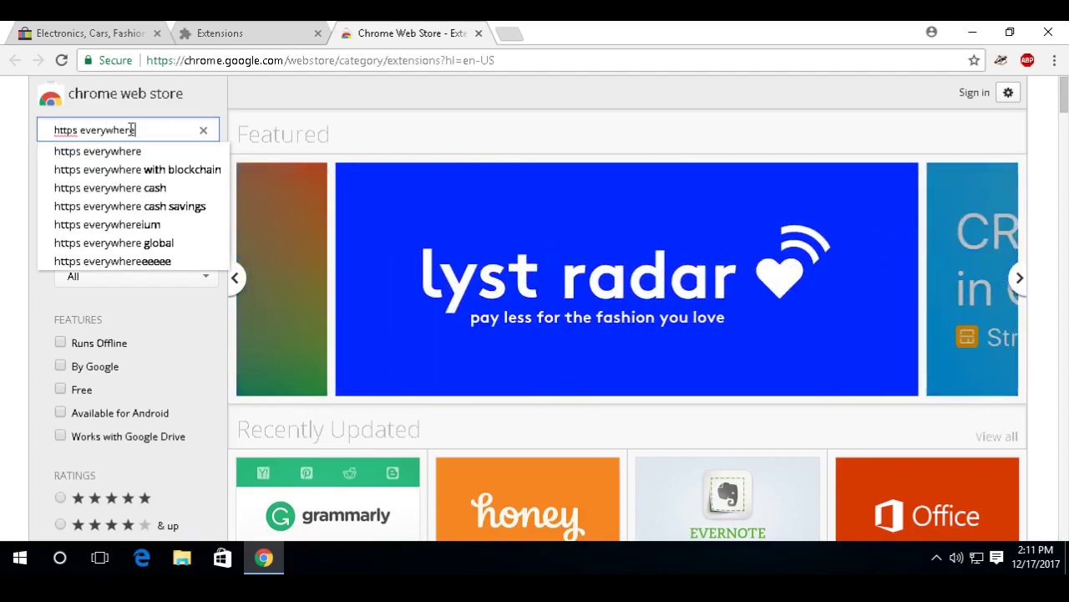
# Run the Web Store search for 'https everywhere'.
pyautogui.press('Return')
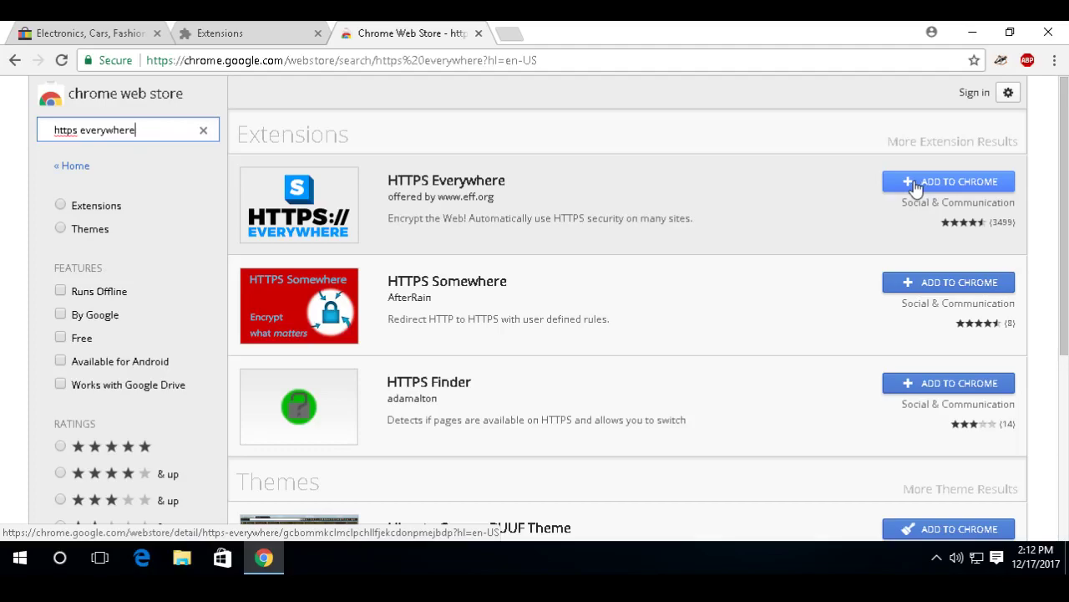
# Add the HTTPS Everywhere extension to Chrome and dismiss the confirmation notice.
pyautogui.click(916, 185)
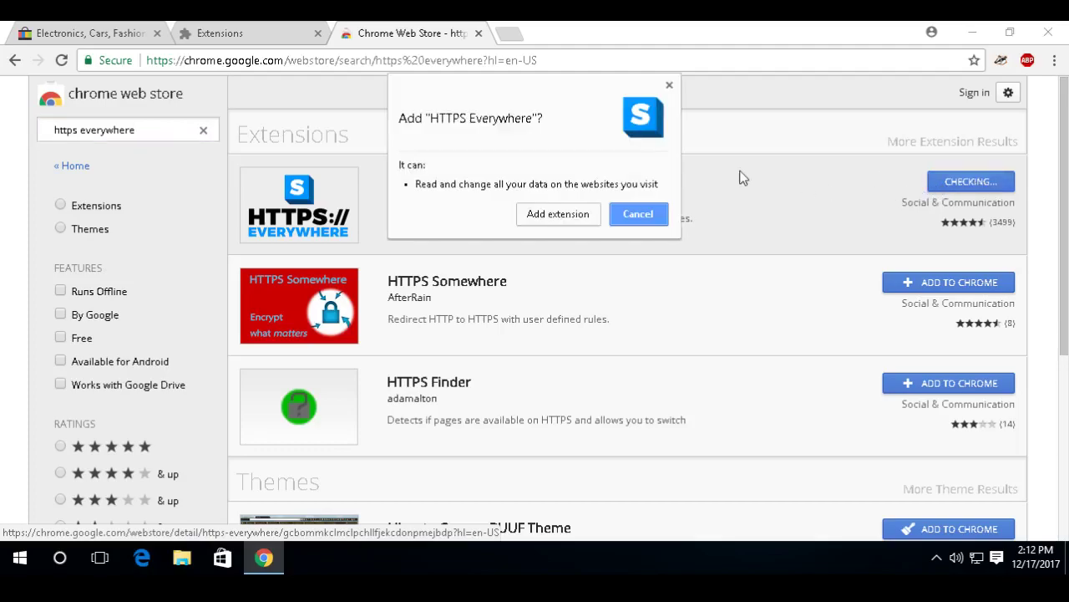
pyautogui.click(574, 216)
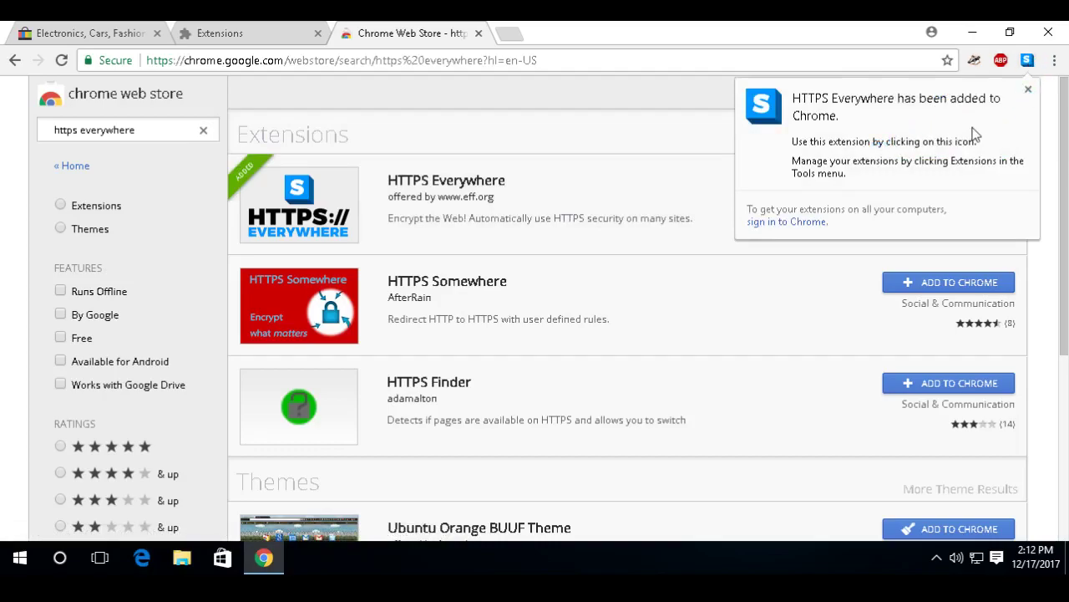
pyautogui.click(1029, 90)
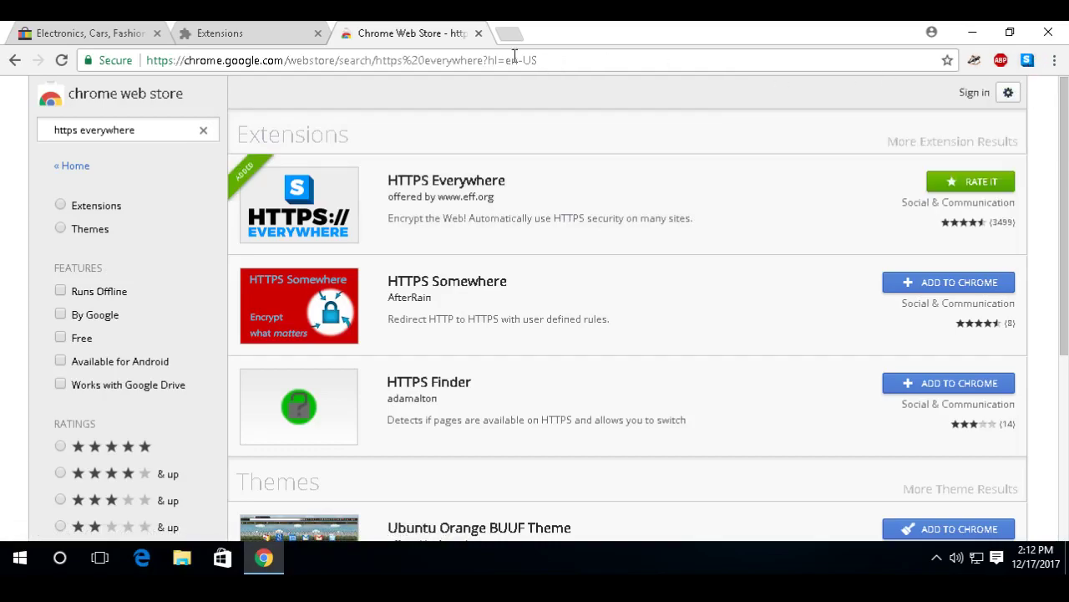
pyautogui.click(478, 33)
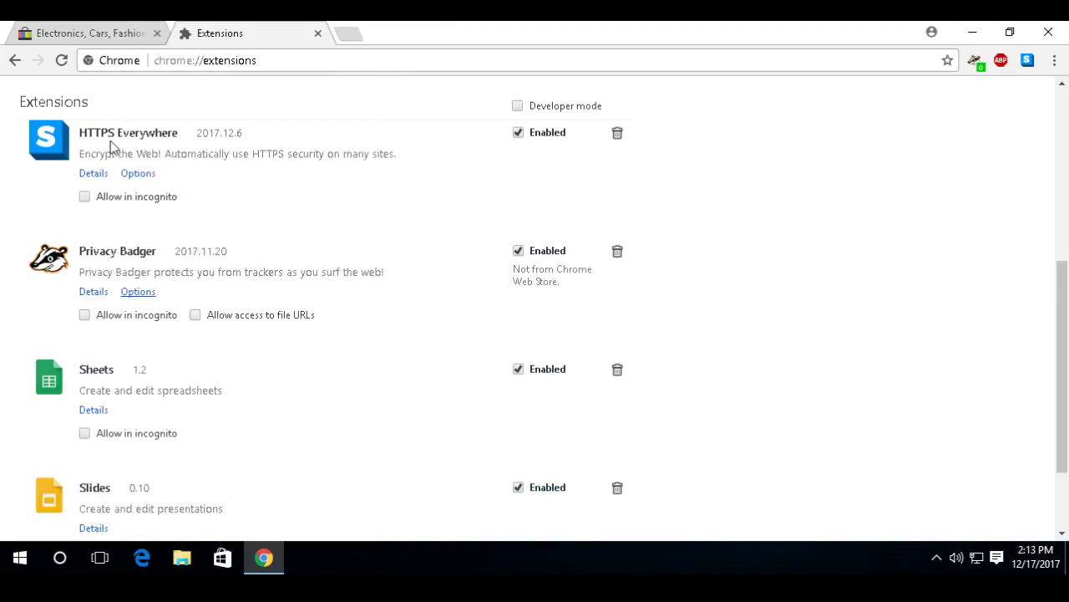
pyautogui.scroll(-2, 287, 267)
pyautogui.scroll(6, 287, 267)
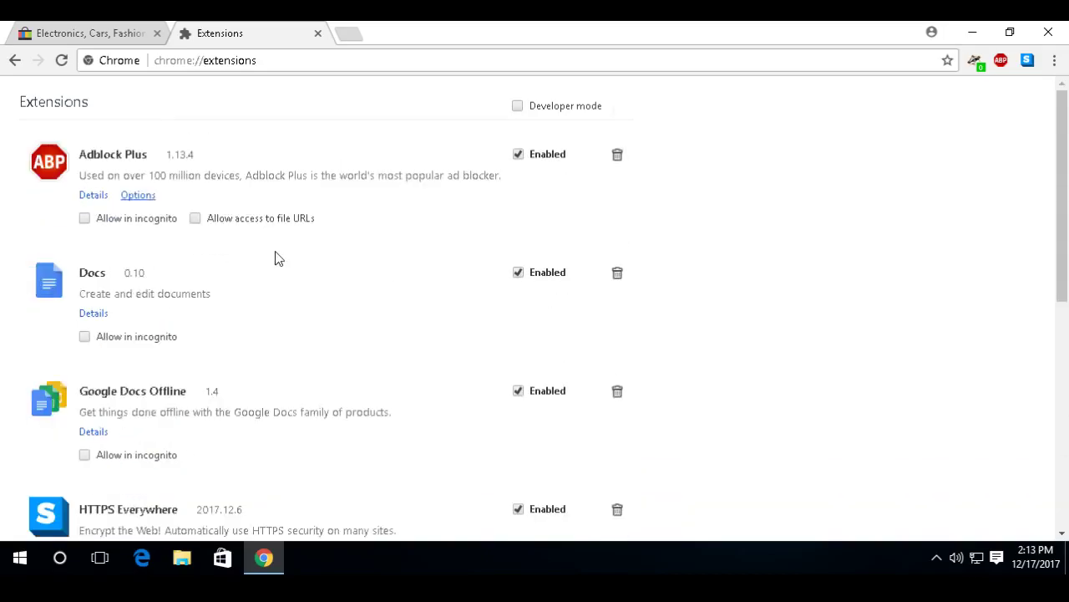